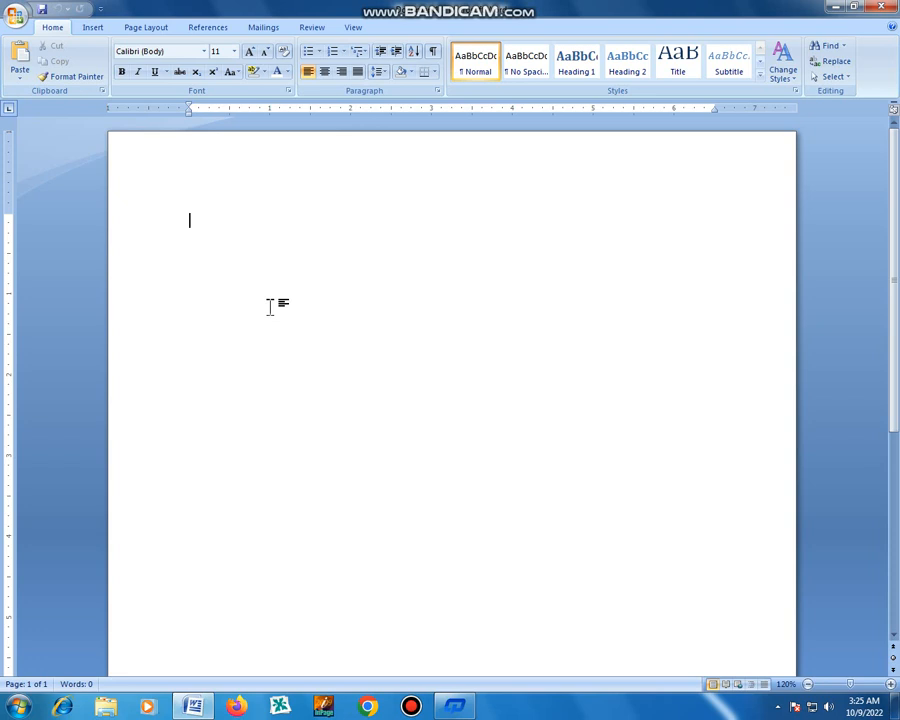
Step: Generate sample paragraphs in the blank document with =rand() and select all of the text for duplication
{"action": "type", "text": "=rand()"}
{"action": "key", "text": "Return"}
{"action": "key", "text": "ctrl+a"}
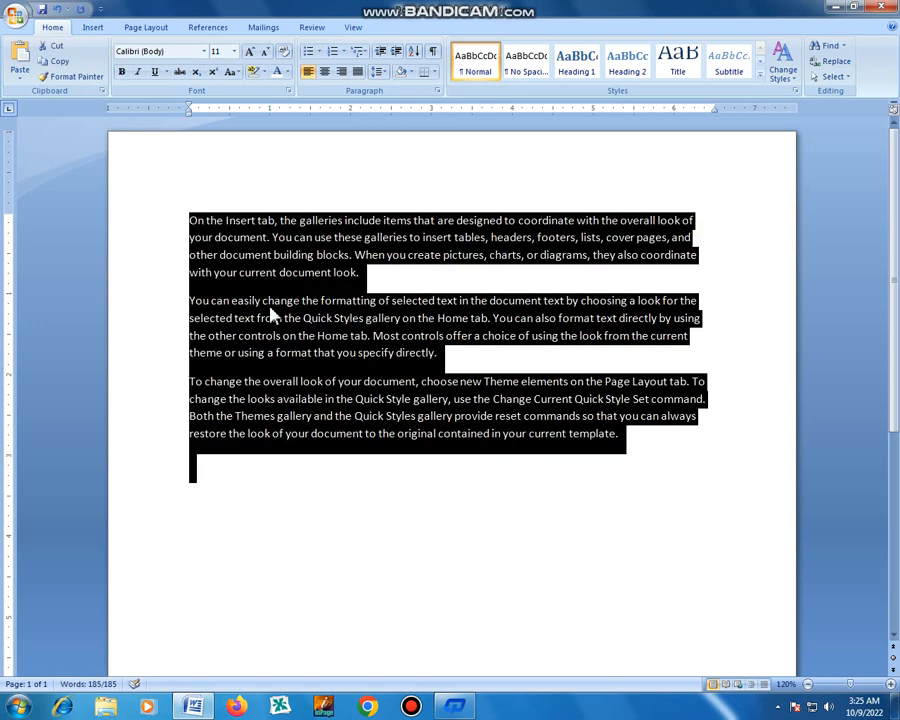
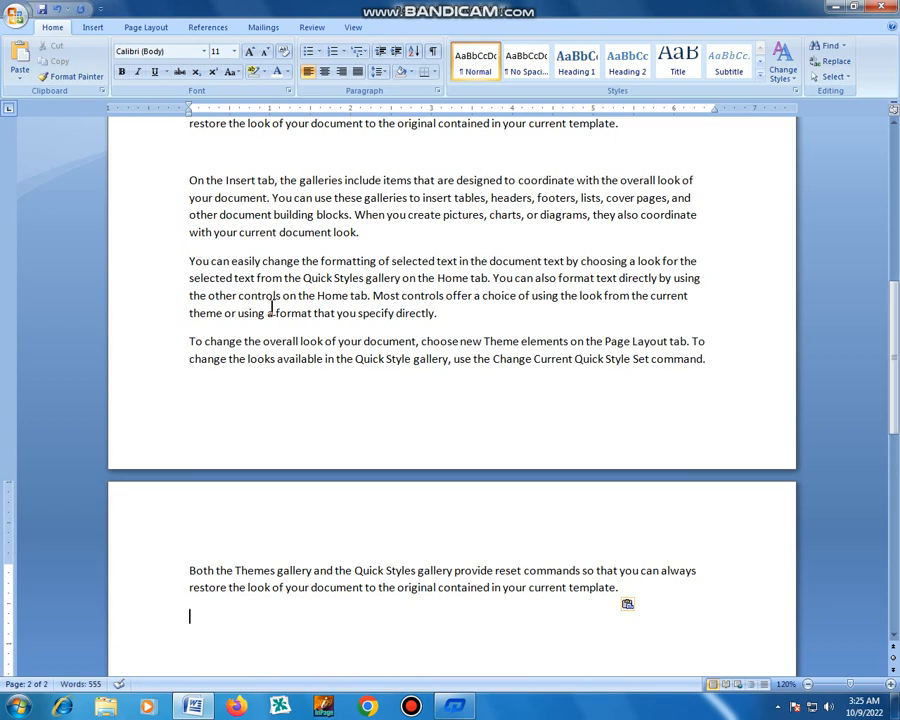
Step: Return the cursor to the beginning of the document and enlarge the page view to 150%
{"action": "key", "text": "Up"}
{"action": "key", "text": "Up"}
{"action": "key", "text": "Up"}
{"action": "key", "text": "Up"}
{"action": "key", "text": "Up"}
{"action": "key", "text": "Up"}
{"action": "key", "text": "Up"}
{"action": "key", "text": "Up"}
{"action": "key", "text": "Up"}
{"action": "key", "text": "Up"}
{"action": "key", "text": "Up"}
{"action": "key", "text": "Up"}
{"action": "key", "text": "Up"}
{"action": "key", "text": "Up"}
{"action": "key", "text": "Up"}
{"action": "key", "text": "Up"}
{"action": "key", "text": "Up"}
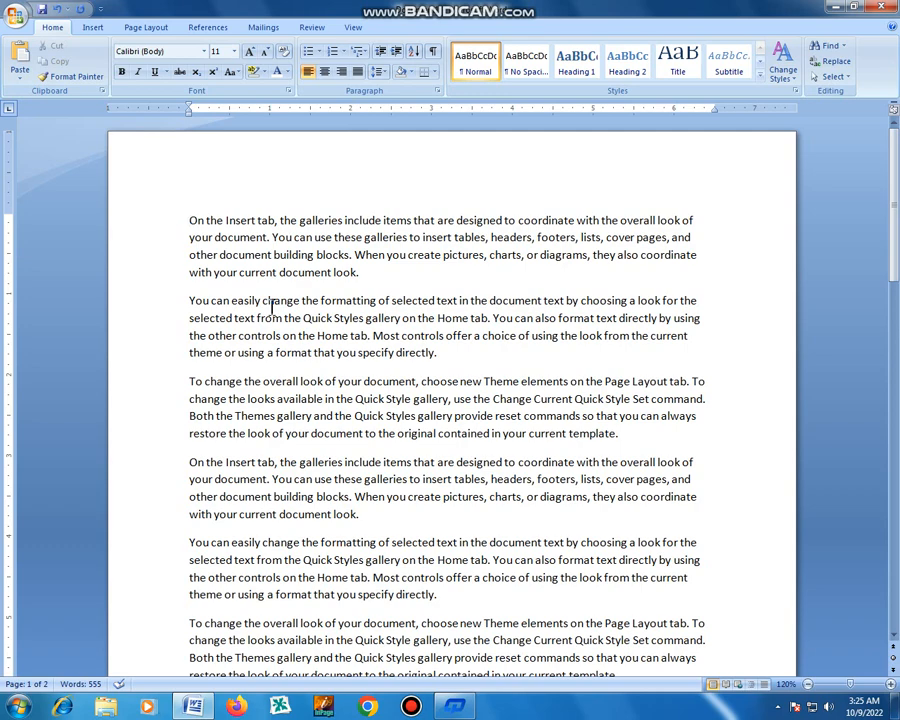
{"action": "scroll", "coordinate": [271, 305], "scroll_direction": "up", "scroll_amount": 3}
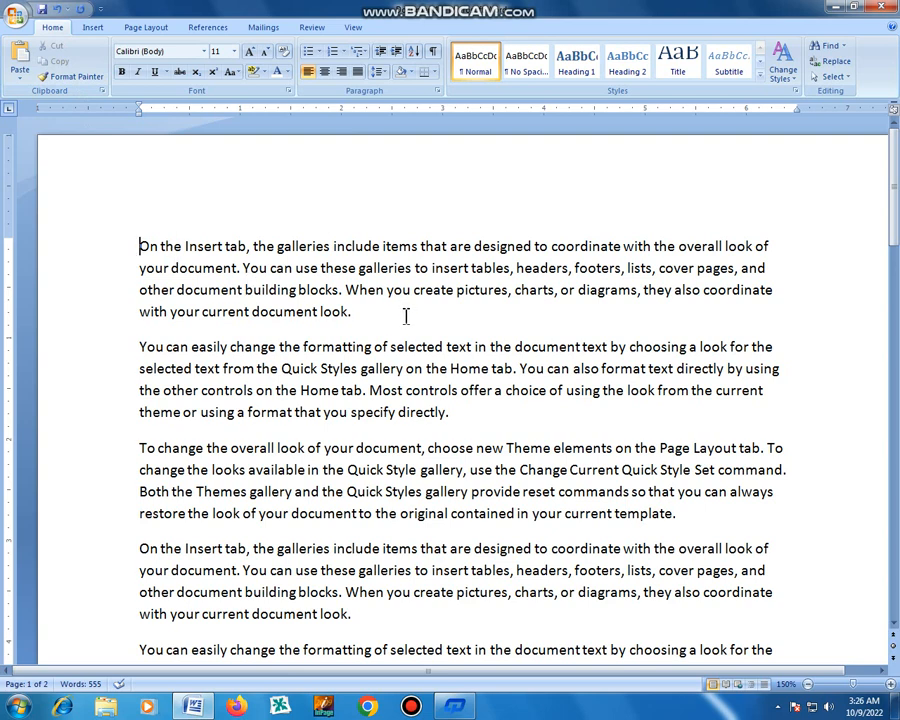
Step: Cut the first paragraph, paste it at the blank line in the middle of the document, and remove the extra empty line
{"action": "triple_click", "coordinate": [356, 316]}
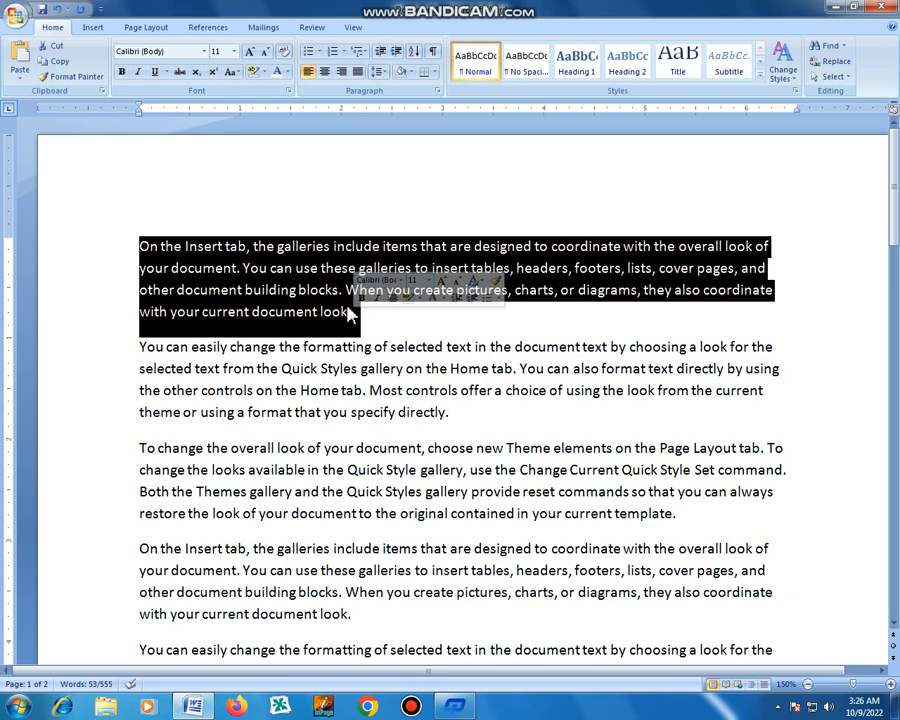
{"action": "left_click", "coordinate": [55, 48]}
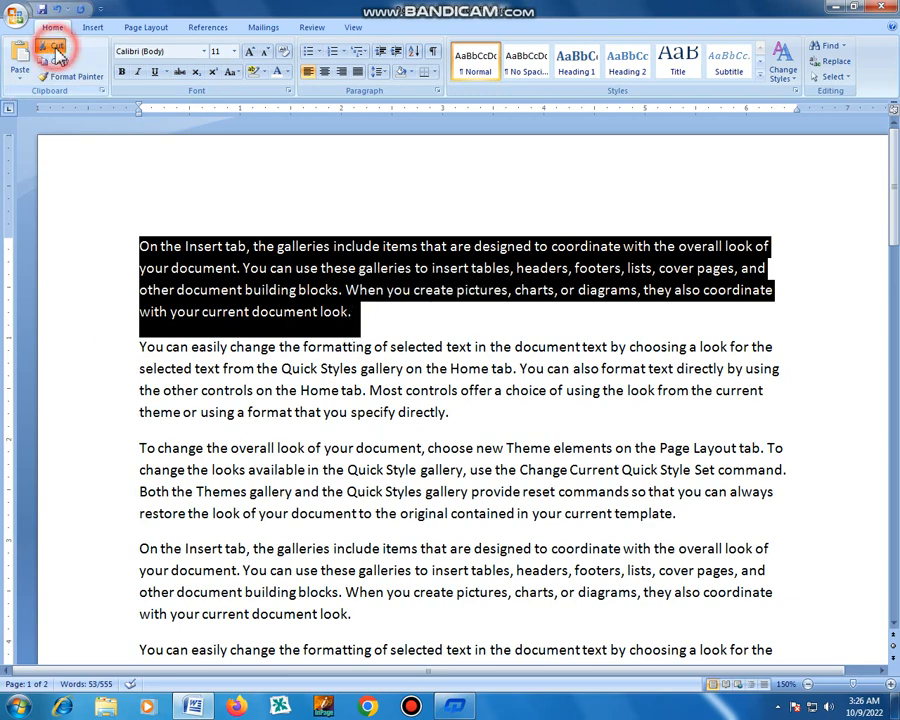
{"action": "scroll", "coordinate": [236, 320], "scroll_direction": "down", "scroll_amount": 6}
{"action": "scroll", "coordinate": [236, 320], "scroll_direction": "down", "scroll_amount": 3}
{"action": "scroll", "coordinate": [236, 312], "scroll_direction": "up", "scroll_amount": 3}
{"action": "left_click", "coordinate": [207, 313]}
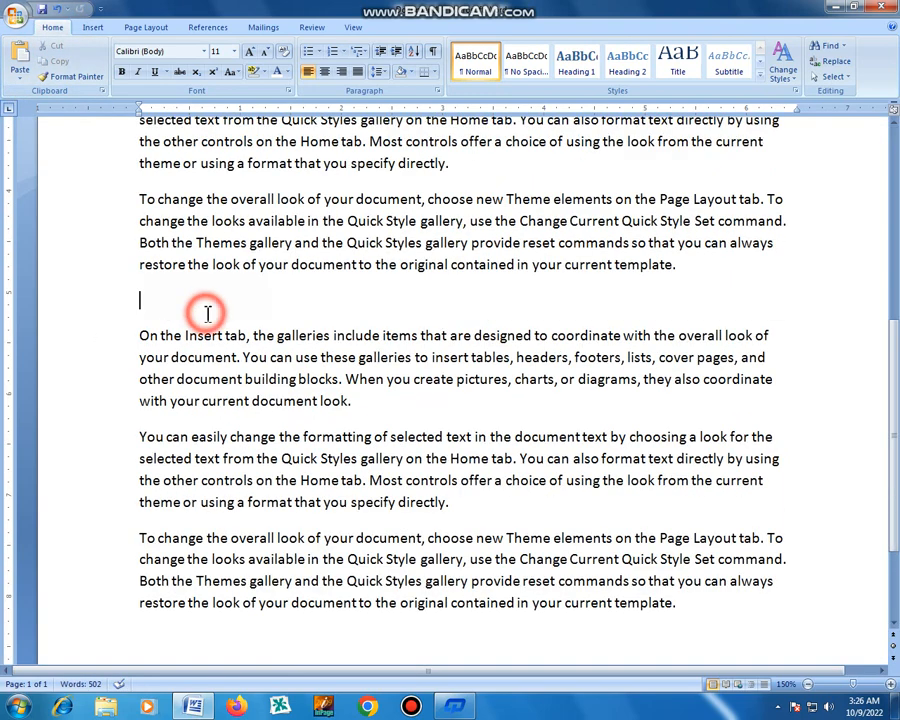
{"action": "key", "text": "ctrl+v"}
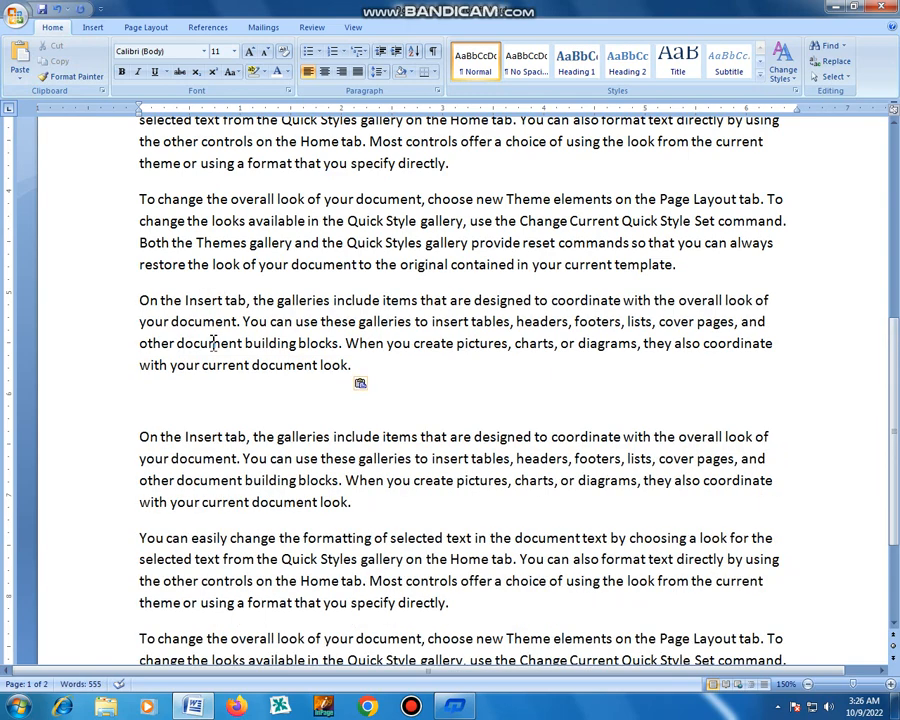
{"action": "key", "text": "BackSpace"}
Step: Copy the document's first paragraph, paste it after the first "On the Insert tab" paragraph, and remove the extra empty line
{"action": "scroll", "coordinate": [213, 342], "scroll_direction": "up", "scroll_amount": 3}
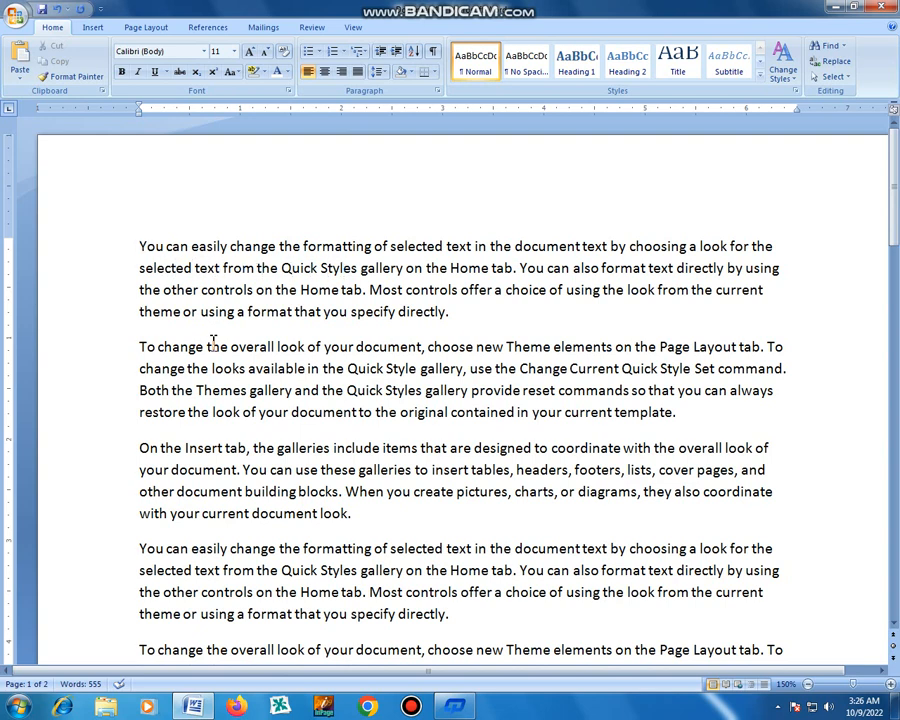
{"action": "triple_click", "coordinate": [468, 321]}
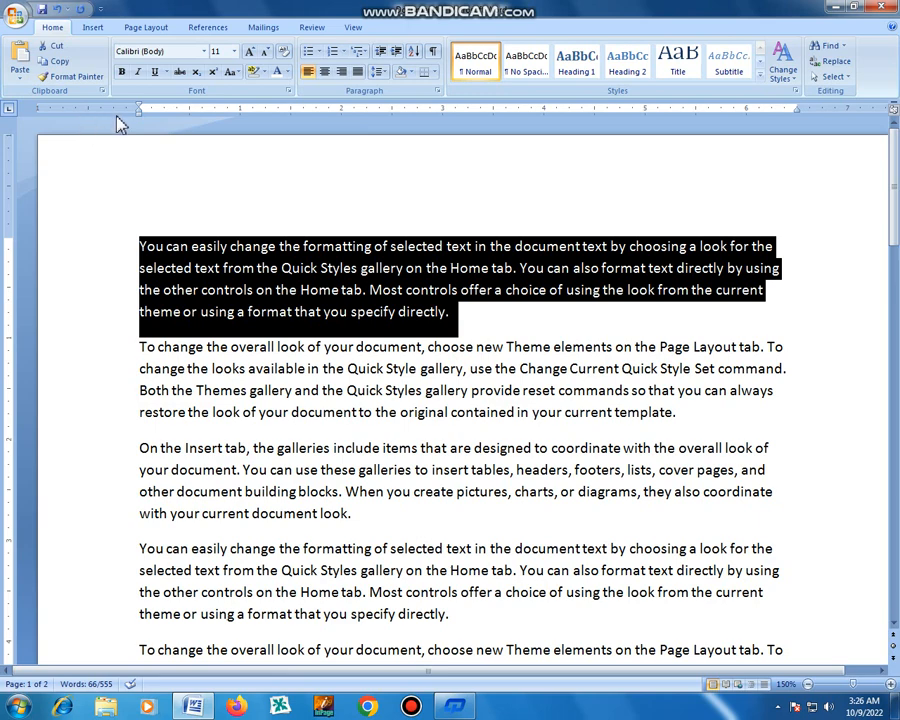
{"action": "left_click", "coordinate": [48, 62]}
{"action": "scroll", "coordinate": [147, 222], "scroll_direction": "down", "scroll_amount": 2}
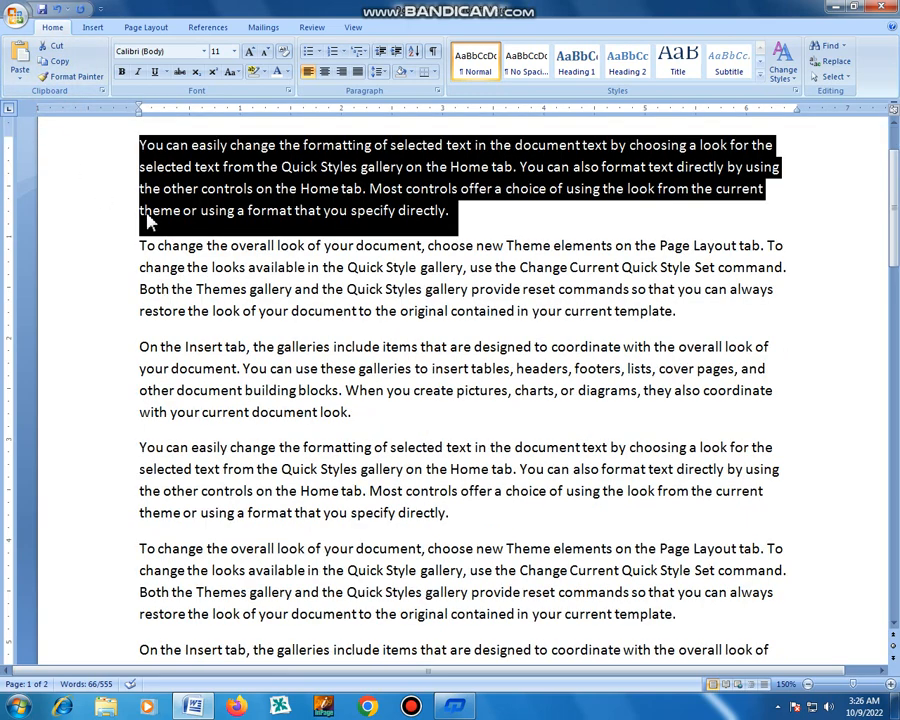
{"action": "scroll", "coordinate": [322, 296], "scroll_direction": "down", "scroll_amount": 2}
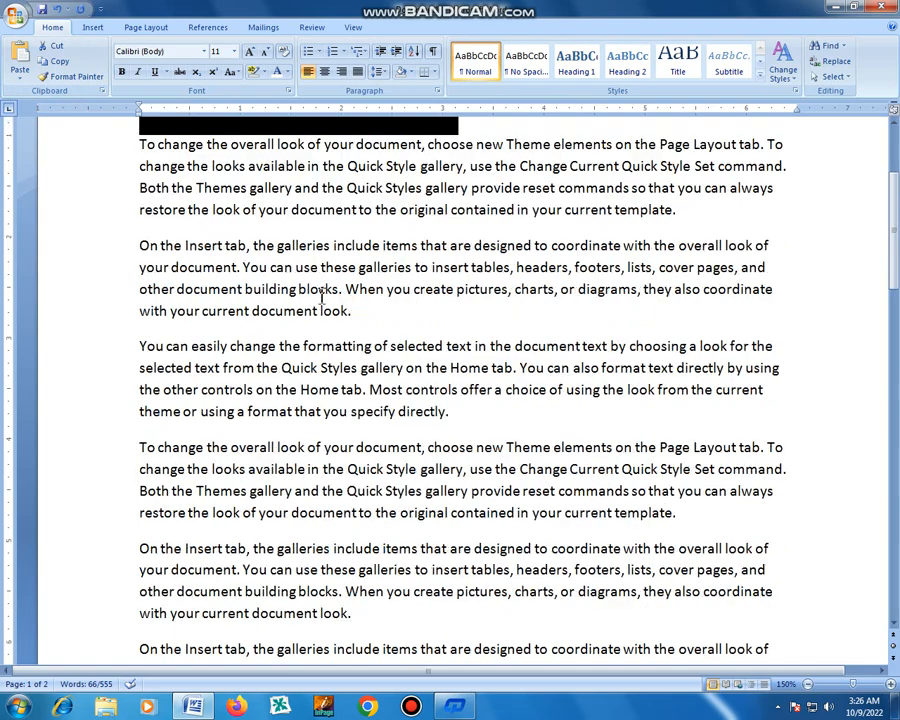
{"action": "scroll", "coordinate": [230, 200], "scroll_direction": "up", "scroll_amount": 2}
{"action": "scroll", "coordinate": [340, 280], "scroll_direction": "down", "scroll_amount": 6}
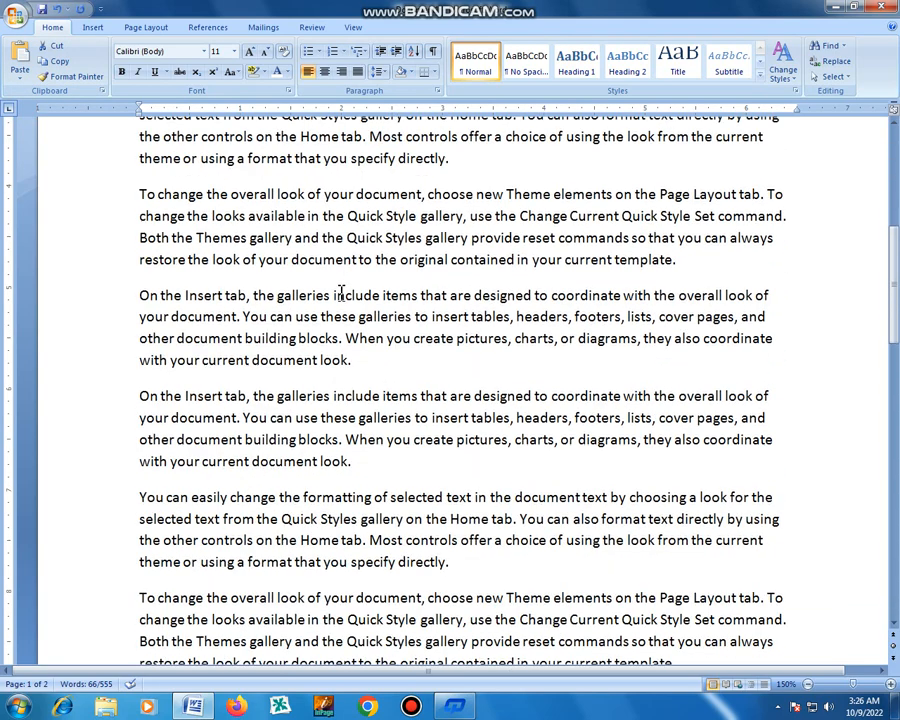
{"action": "scroll", "coordinate": [340, 293], "scroll_direction": "up", "scroll_amount": 3}
{"action": "left_click", "coordinate": [375, 217]}
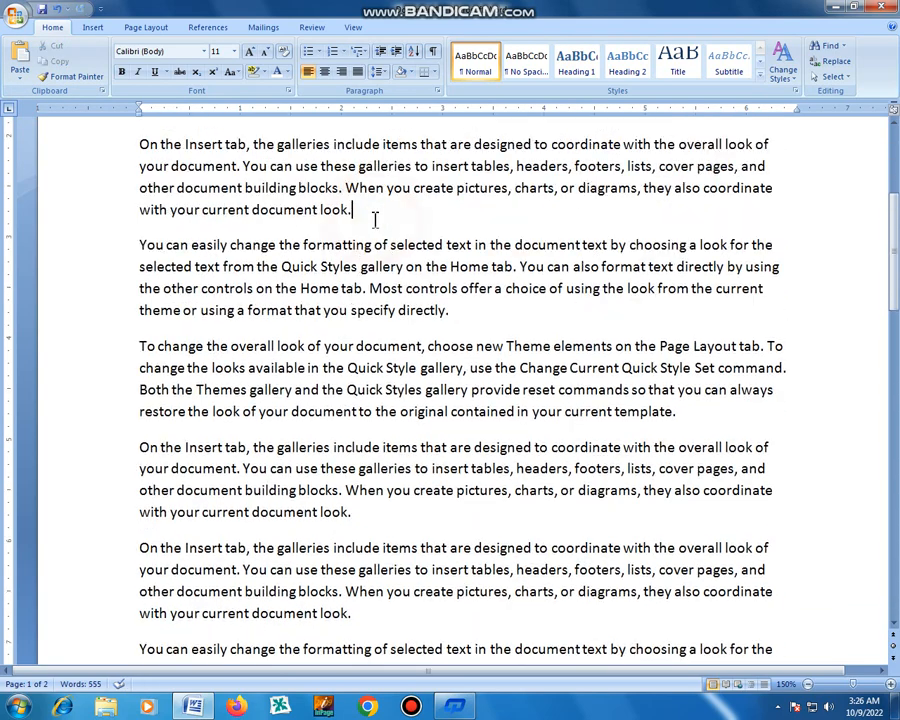
{"action": "key", "text": "Return"}
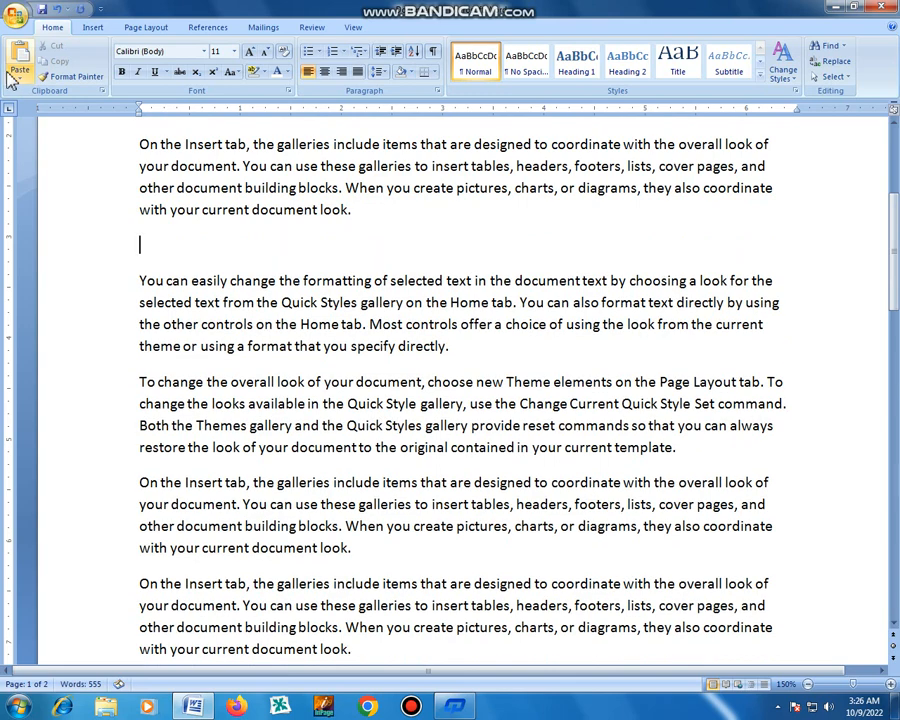
{"action": "left_click", "coordinate": [20, 70]}
{"action": "left_click", "coordinate": [34, 90]}
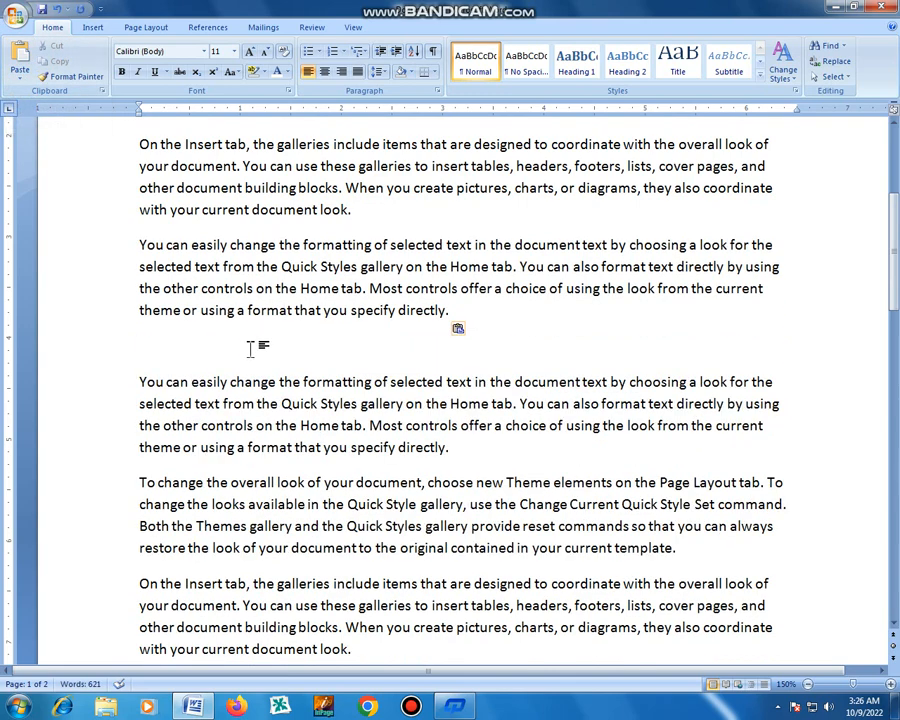
{"action": "key", "text": "BackSpace"}
Step: Set the font of "You can easily change the formatting of selected" in the first paragraph to Arial Black
{"action": "key", "text": "Up"}
{"action": "key", "text": "Up"}
{"action": "key", "text": "Up"}
{"action": "key", "text": "Up"}
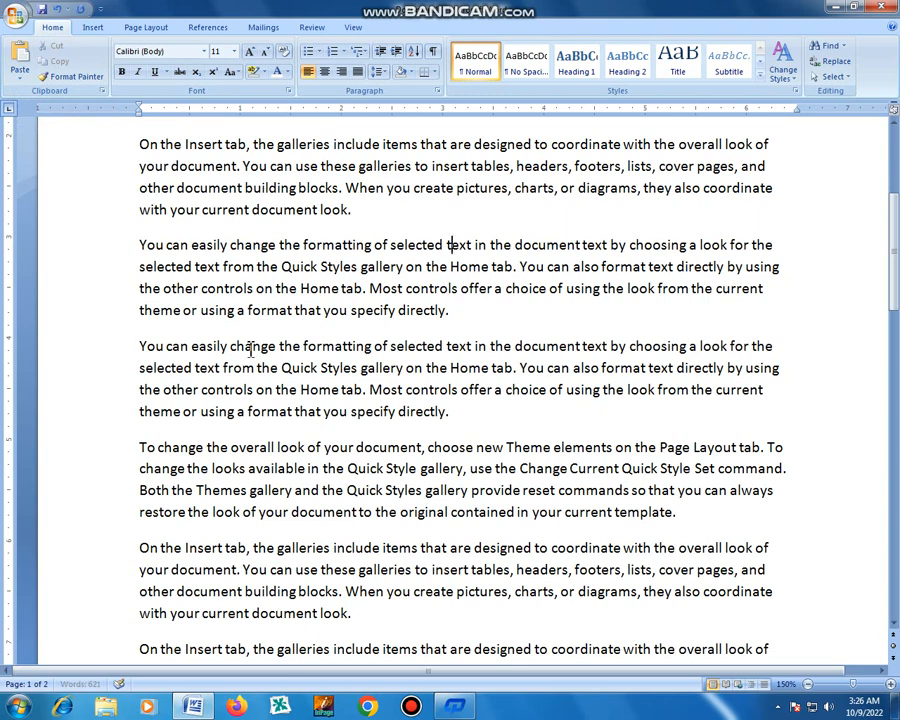
{"action": "scroll", "coordinate": [249, 350], "scroll_direction": "up", "scroll_amount": 3}
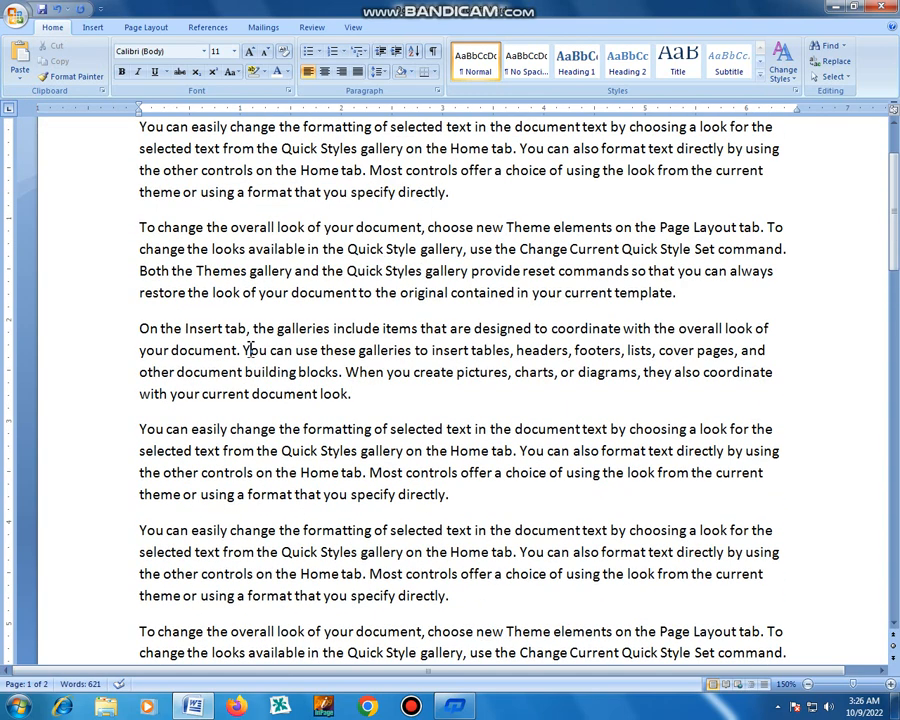
{"action": "scroll", "coordinate": [249, 350], "scroll_direction": "up", "scroll_amount": 2}
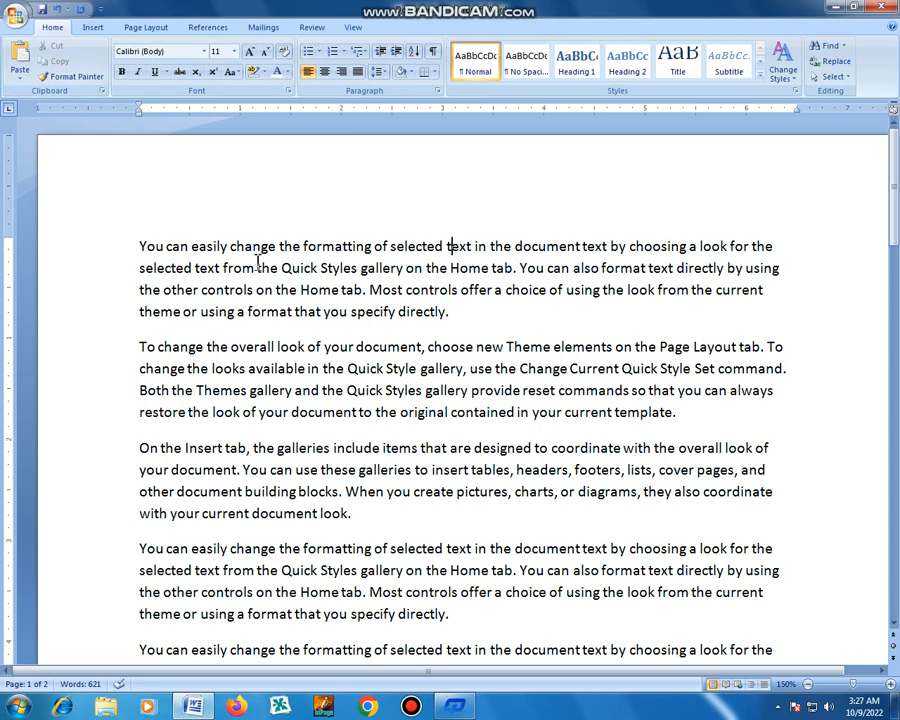
{"action": "left_click", "coordinate": [144, 244]}
{"action": "left_click", "coordinate": [140, 247]}
{"action": "left_click", "coordinate": [443, 245], "text": "shift"}
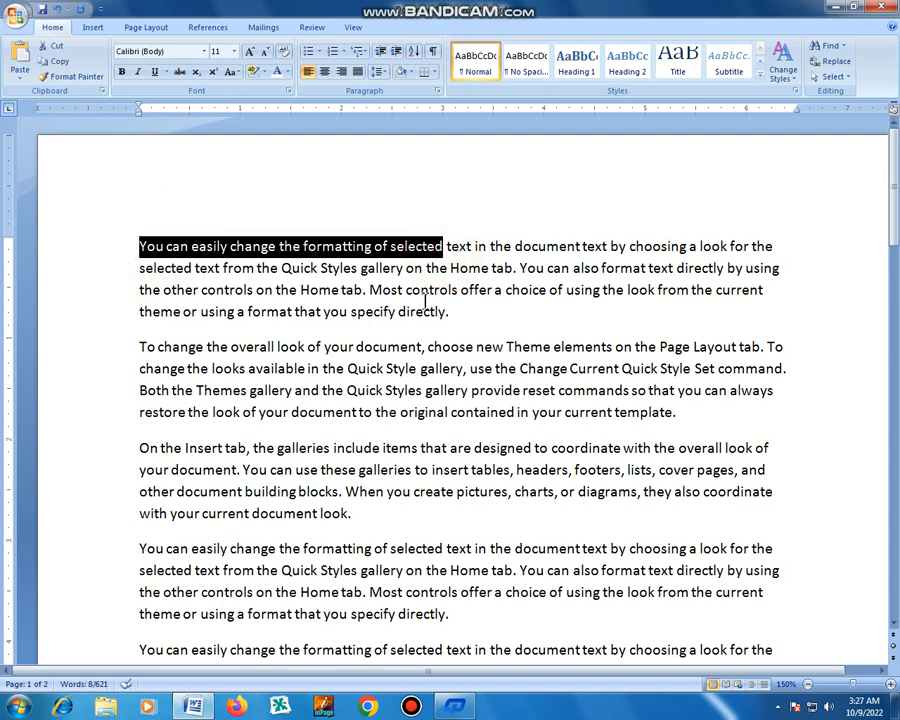
{"action": "left_click", "coordinate": [204, 51]}
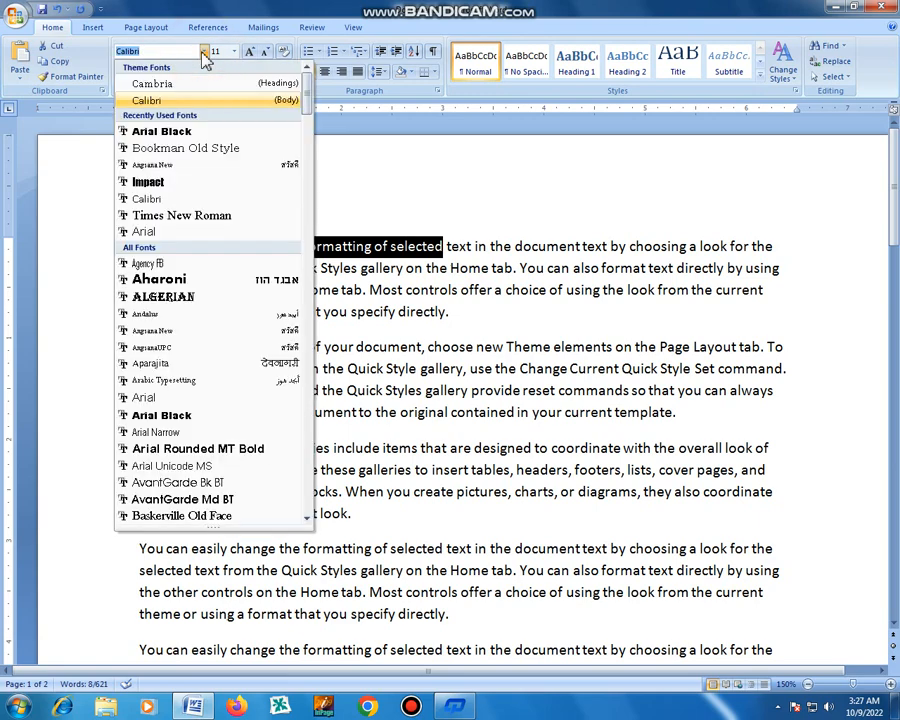
{"action": "key", "text": "Down"}
{"action": "key", "text": "Down"}
{"action": "key", "text": "Up"}
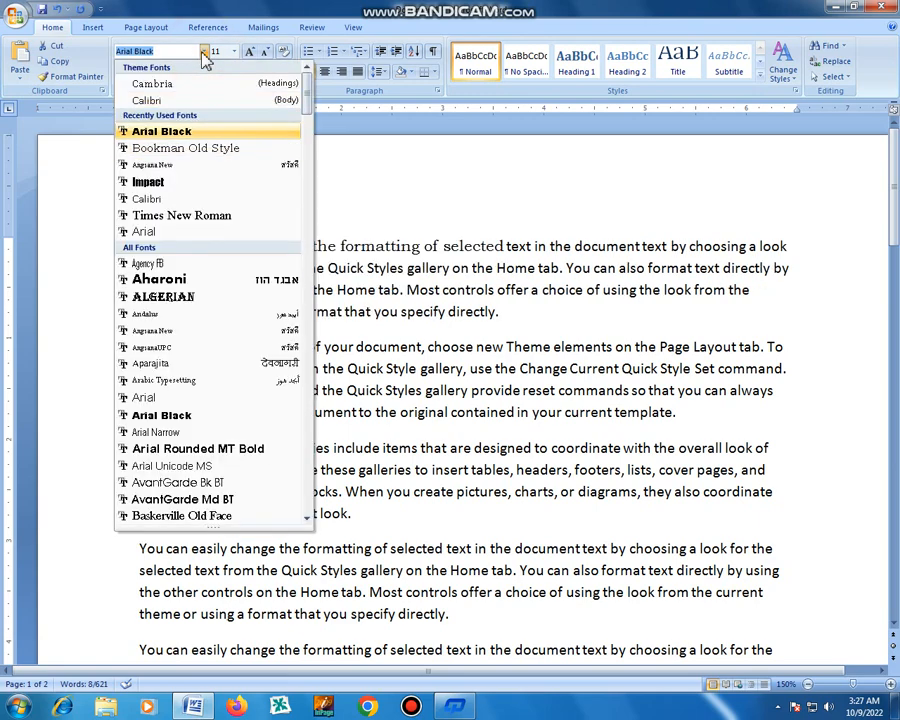
{"action": "key", "text": "Return"}
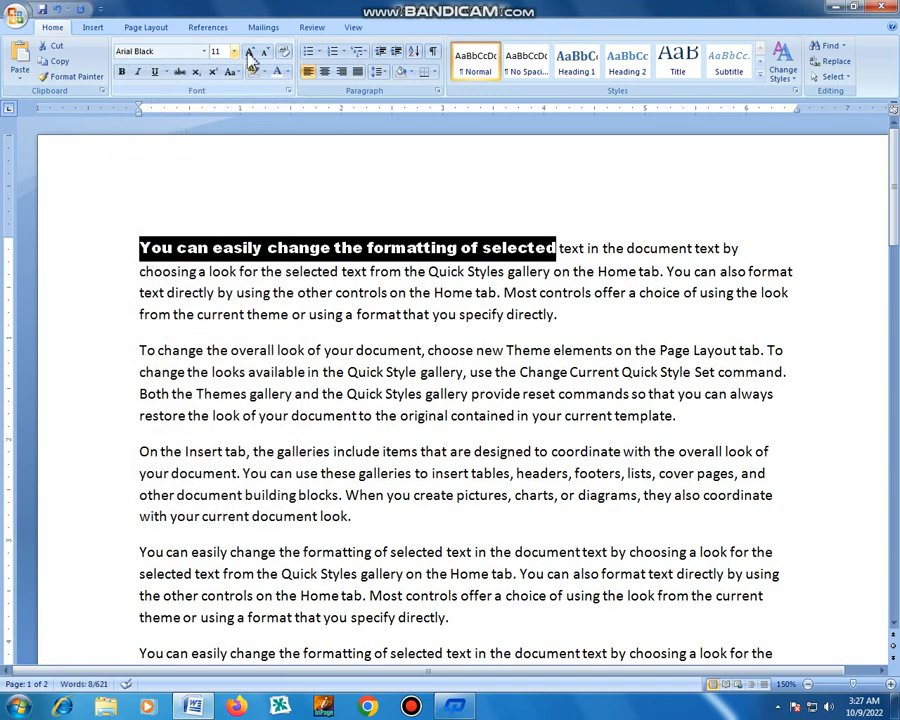
Step: Enlarge the selected phrase's font, ending at size 16
{"action": "left_click", "coordinate": [251, 51]}
{"action": "left_click", "coordinate": [251, 51]}
{"action": "left_click", "coordinate": [251, 51]}
{"action": "left_click", "coordinate": [251, 51]}
{"action": "left_click", "coordinate": [251, 51]}
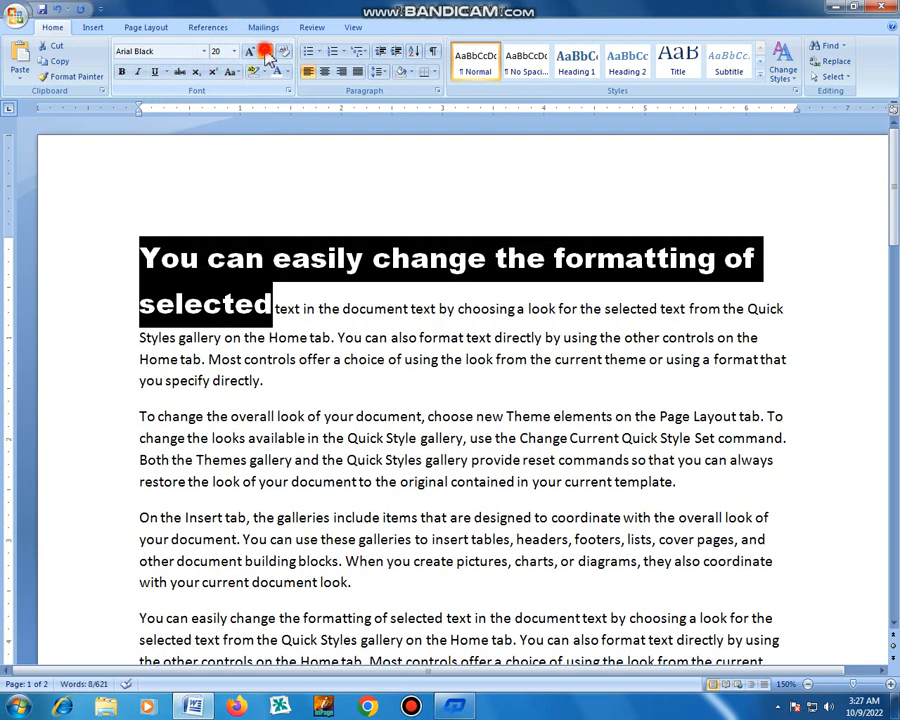
{"action": "left_click", "coordinate": [266, 51]}
{"action": "left_click", "coordinate": [266, 51]}
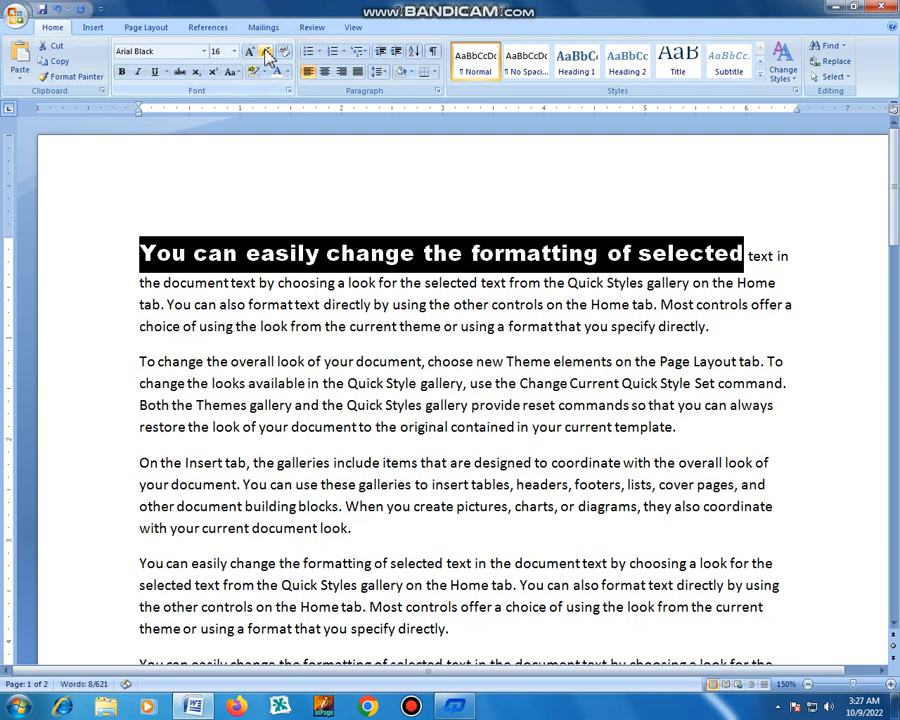
Step: Make the selected phrase bold, italic and underlined
{"action": "left_click", "coordinate": [121, 72]}
{"action": "left_click", "coordinate": [138, 72]}
{"action": "left_click", "coordinate": [154, 72]}
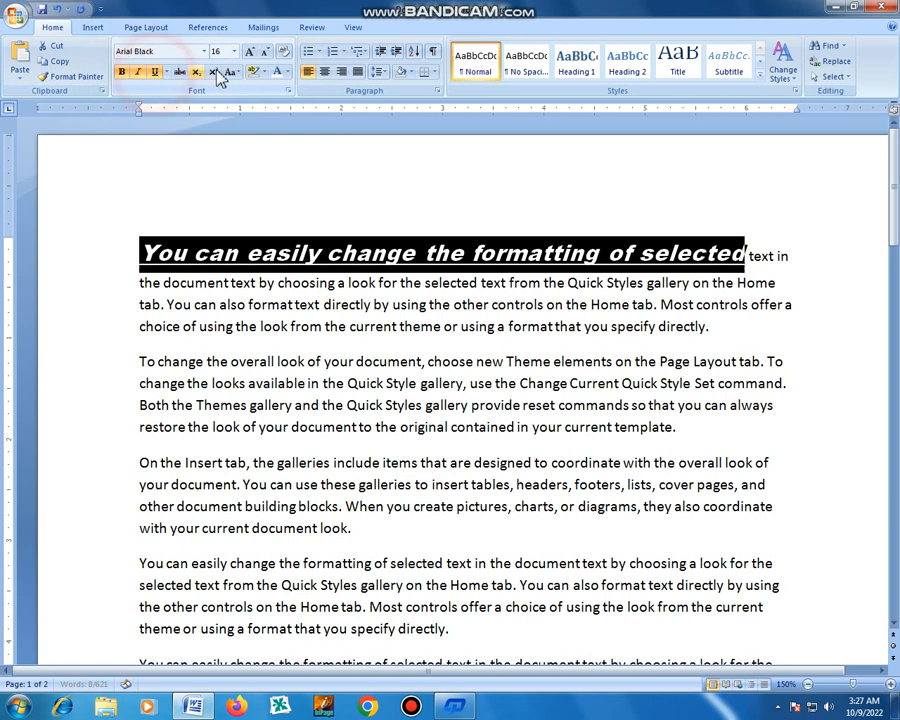
Step: Highlight the opening phrase of the first paragraph in dark yellow and set its font color to white
{"action": "left_click", "coordinate": [262, 72]}
{"action": "left_click", "coordinate": [278, 137]}
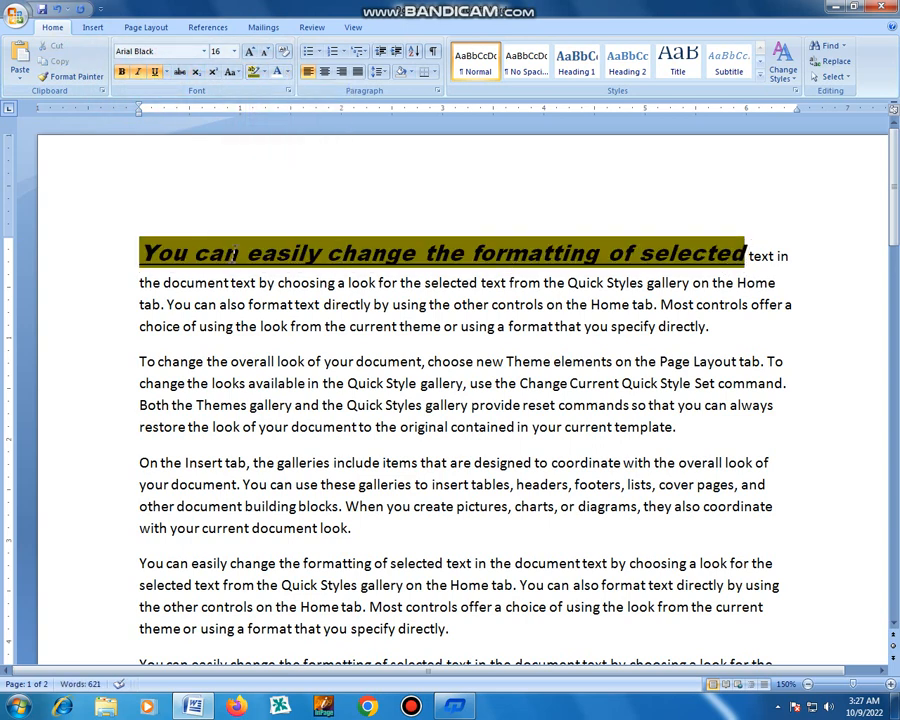
{"action": "left_click_drag", "start_coordinate": [140, 254], "coordinate": [746, 254]}
{"action": "left_click", "coordinate": [281, 74]}
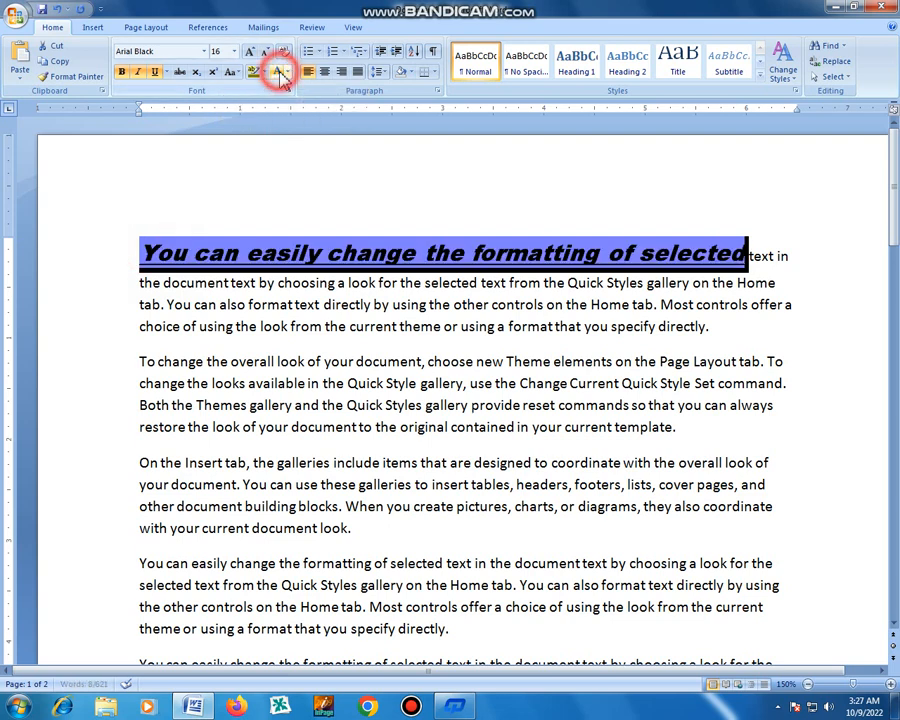
{"action": "left_click", "coordinate": [310, 176]}
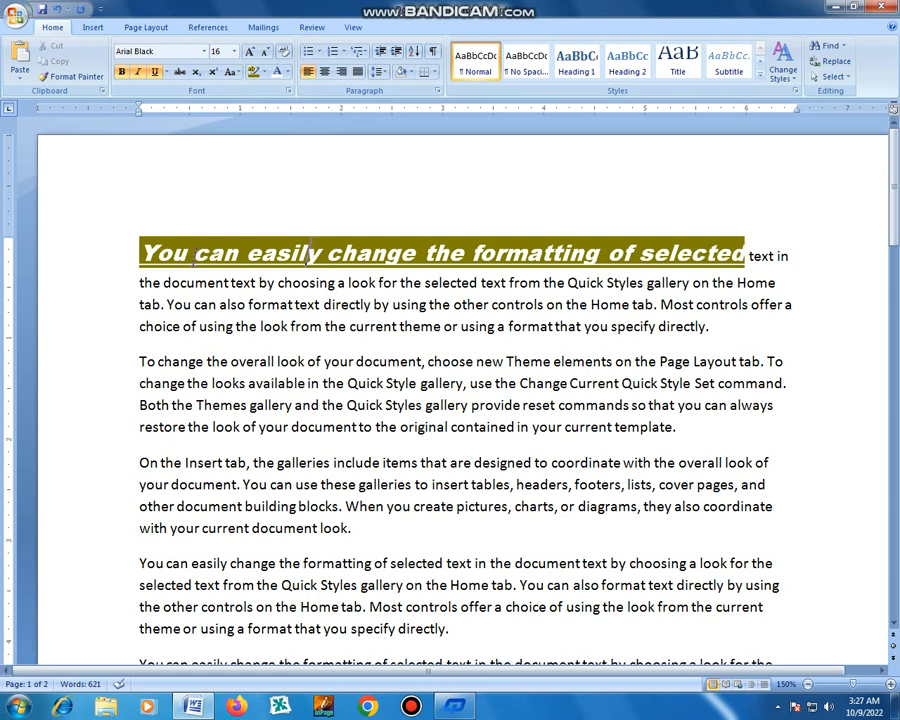
Step: Copy the highlighted opening phrase's formatting onto the first line of the fifth paragraph with Format Painter
{"action": "left_click", "coordinate": [142, 252], "text": "shift"}
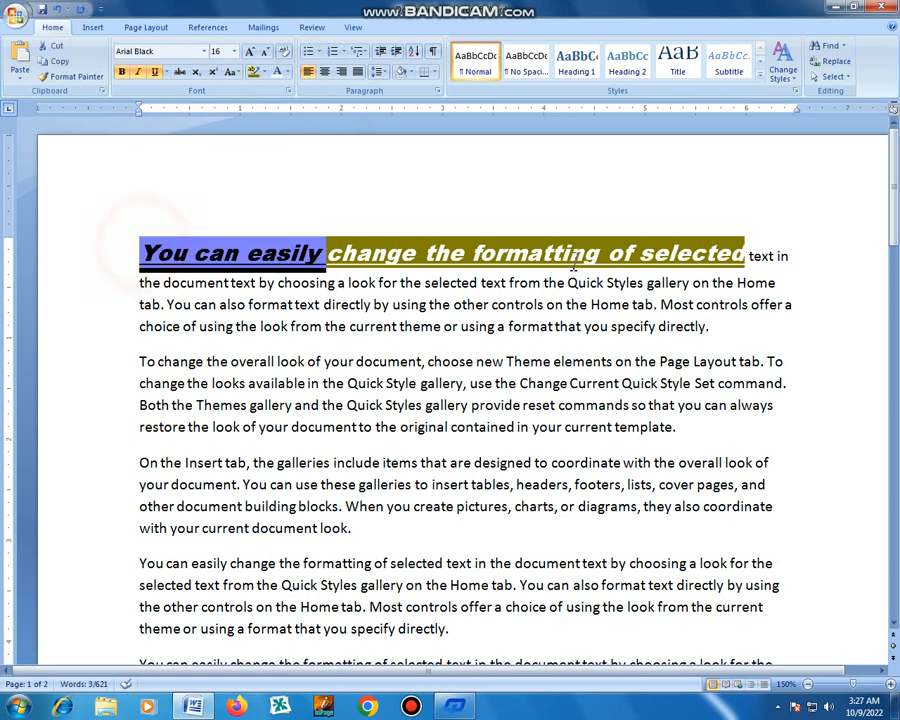
{"action": "left_click", "coordinate": [749, 256], "text": "shift"}
{"action": "left_click", "coordinate": [140, 252]}
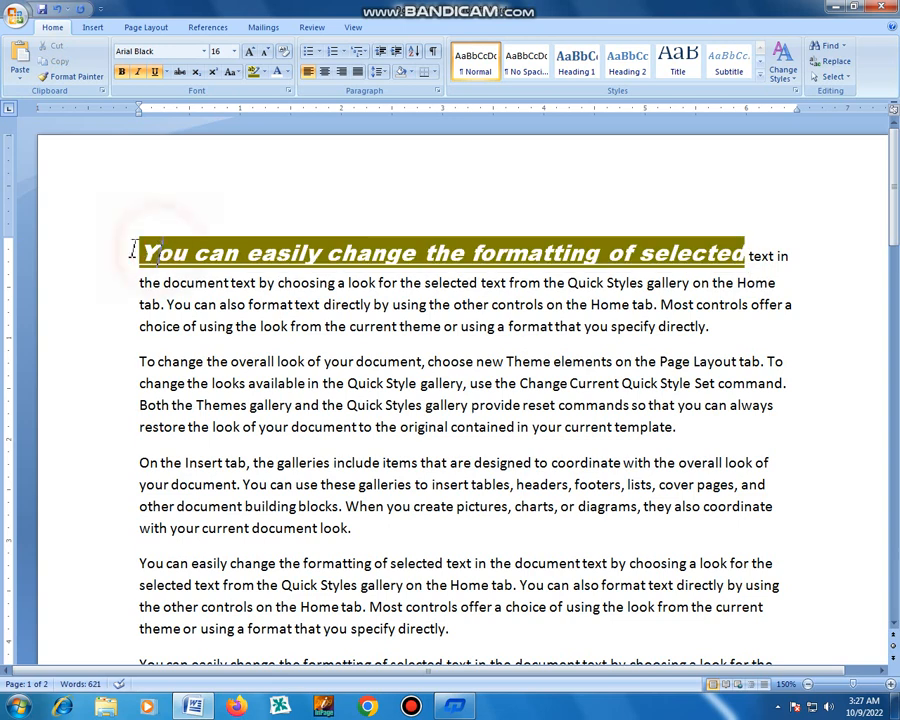
{"action": "left_click", "coordinate": [749, 256], "text": "shift"}
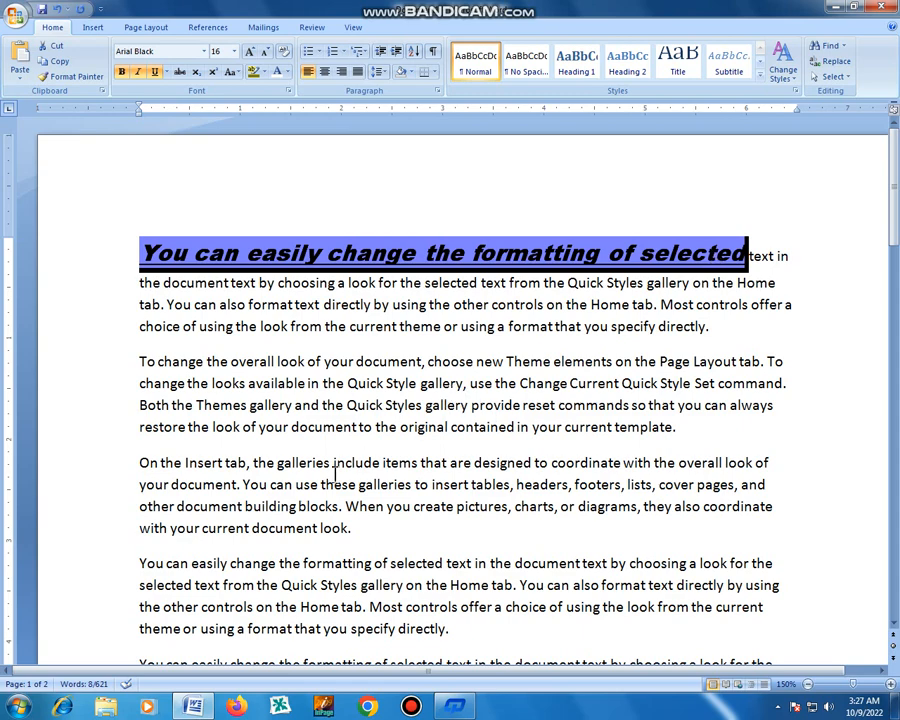
{"action": "scroll", "coordinate": [321, 547], "scroll_direction": "down", "scroll_amount": 2}
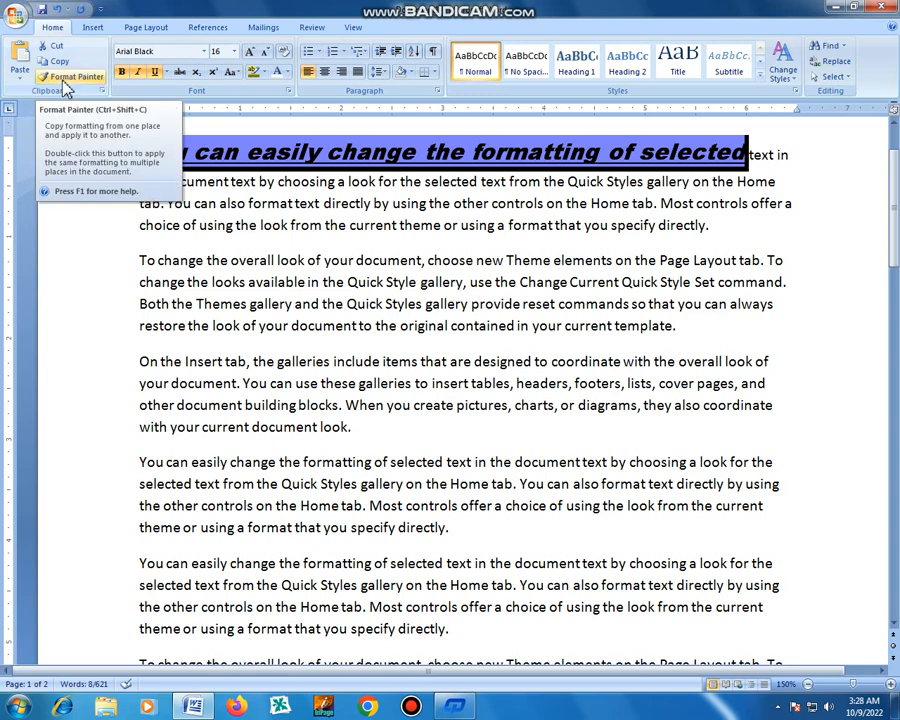
{"action": "left_click", "coordinate": [285, 281]}
{"action": "left_click", "coordinate": [140, 150]}
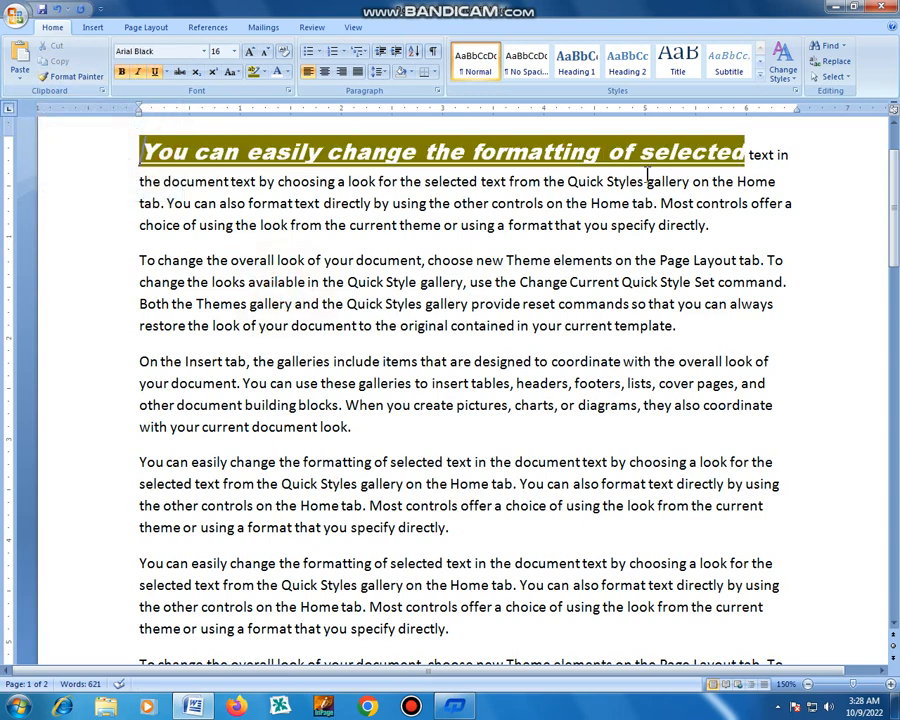
{"action": "left_click", "coordinate": [742, 153], "text": "shift"}
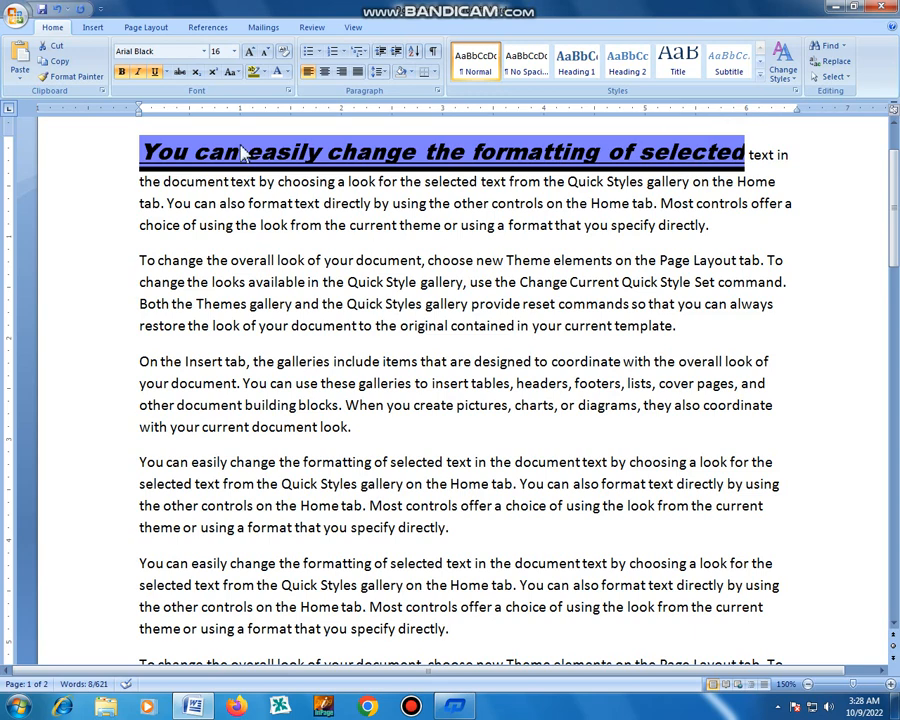
{"action": "left_click", "coordinate": [70, 76]}
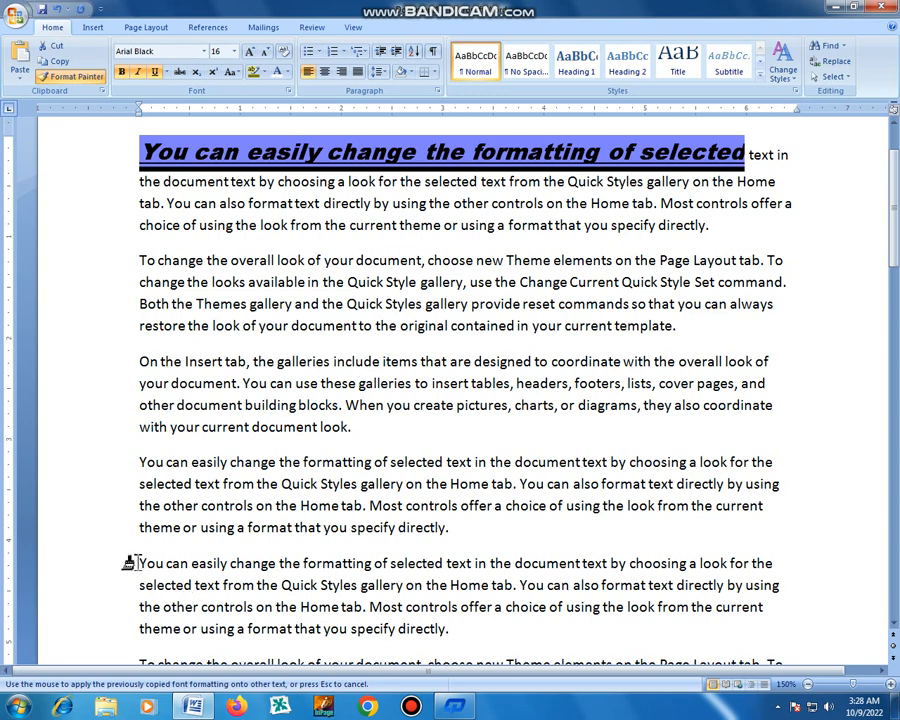
{"action": "mouse_move", "coordinate": [137, 563]}
{"action": "left_mouse_down"}
{"action": "mouse_move", "coordinate": [641, 556]}
{"action": "mouse_move", "coordinate": [772, 568]}
{"action": "left_mouse_up"}
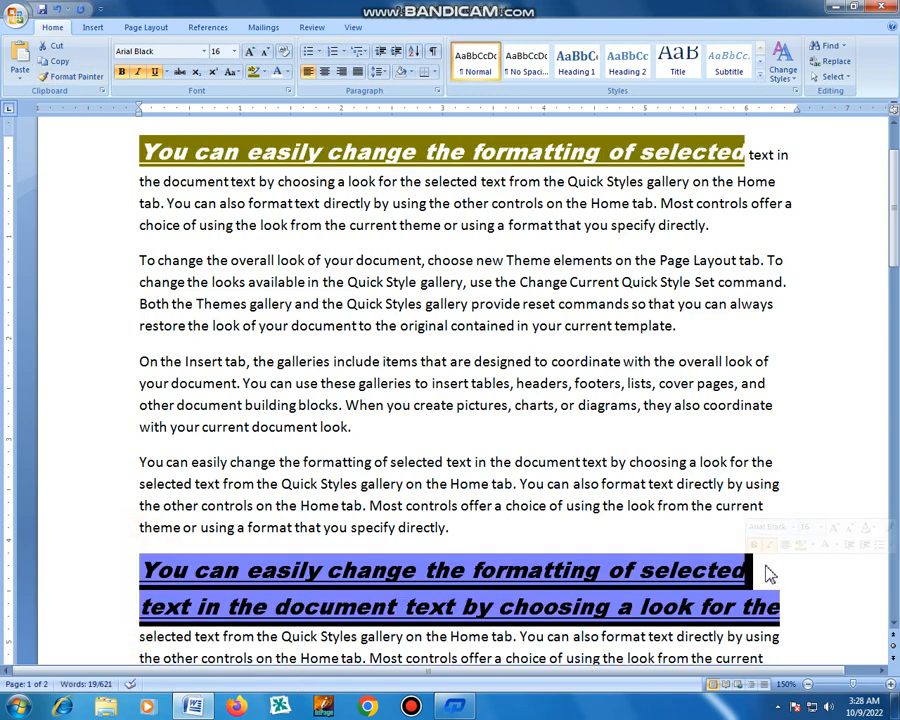
{"action": "left_click", "coordinate": [765, 571]}
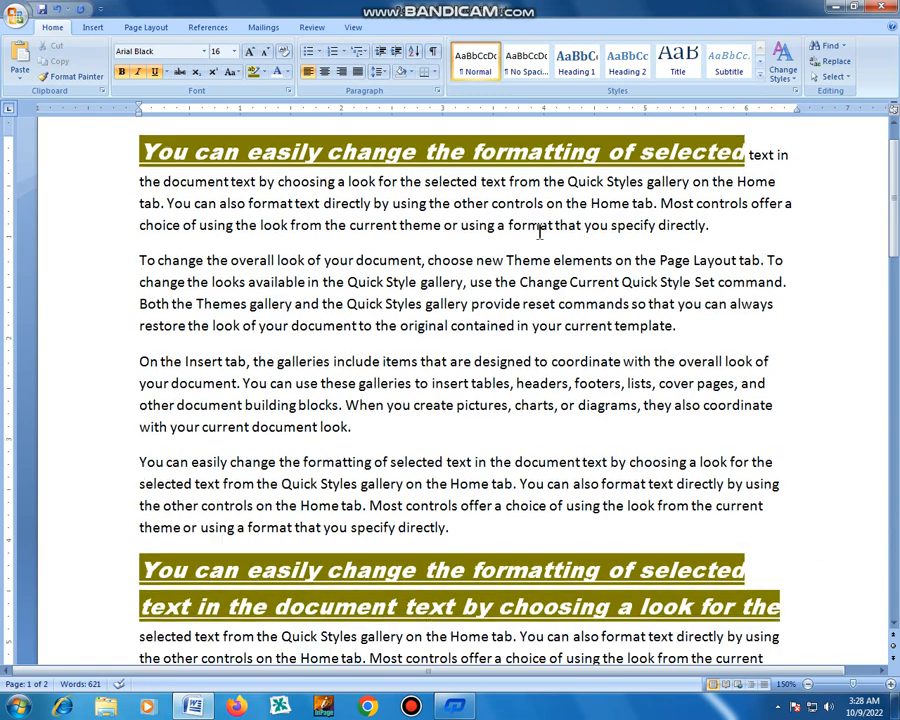
Step: Clear the document's font formatting and remove the dark yellow highlight from the first paragraph's opening phrase
{"action": "scroll", "coordinate": [540, 232], "scroll_direction": "down", "scroll_amount": 2}
{"action": "scroll", "coordinate": [597, 502], "scroll_direction": "up", "scroll_amount": 3}
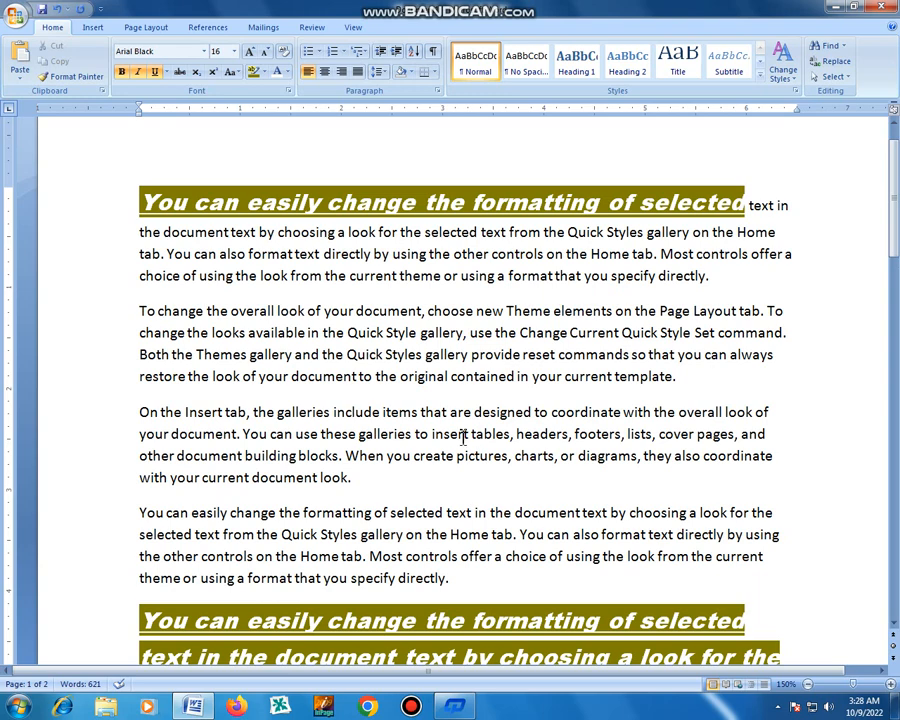
{"action": "left_click", "coordinate": [132, 198]}
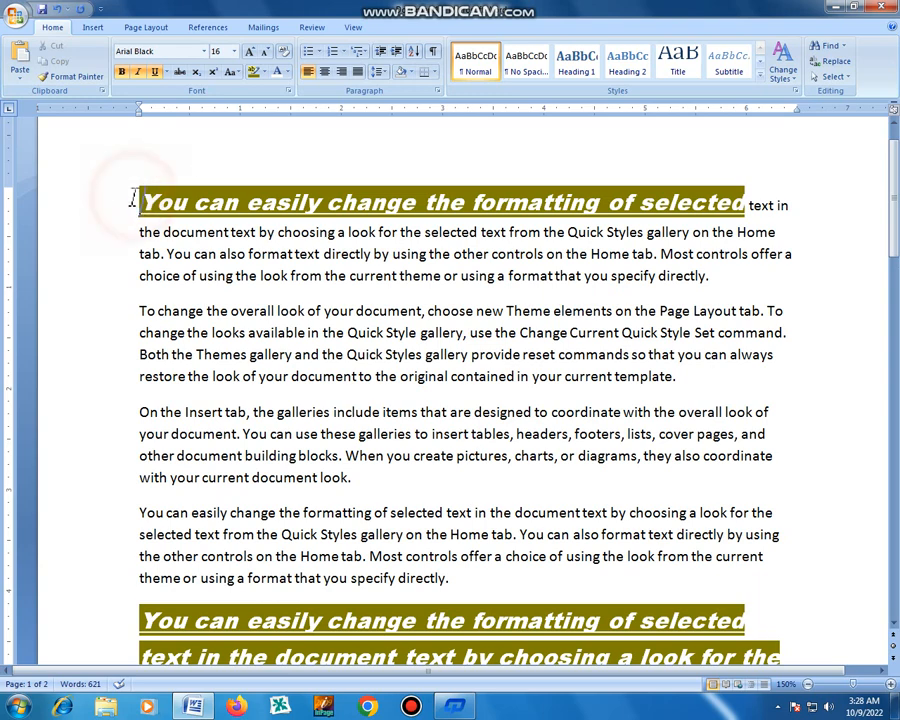
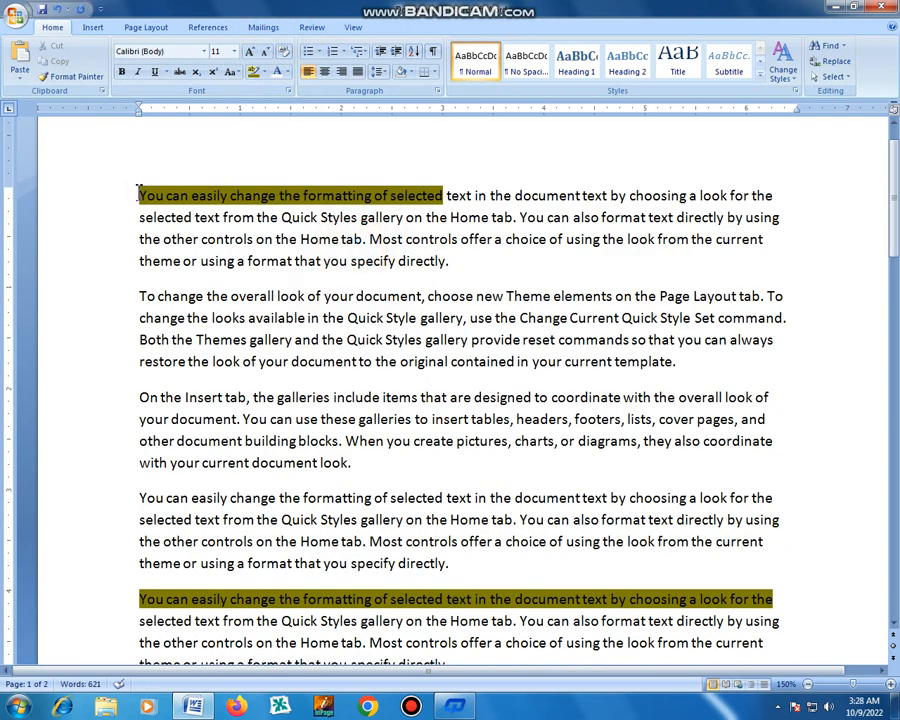
{"action": "left_click", "coordinate": [138, 193]}
{"action": "left_click", "coordinate": [437, 195], "text": "shift"}
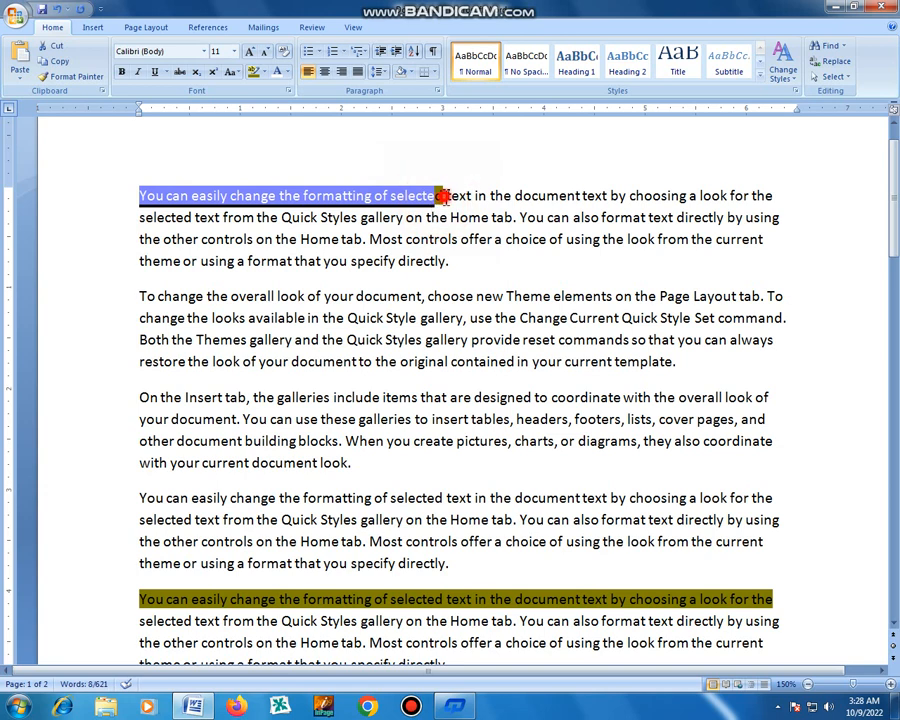
{"action": "left_click", "coordinate": [262, 72]}
{"action": "left_click", "coordinate": [257, 151]}
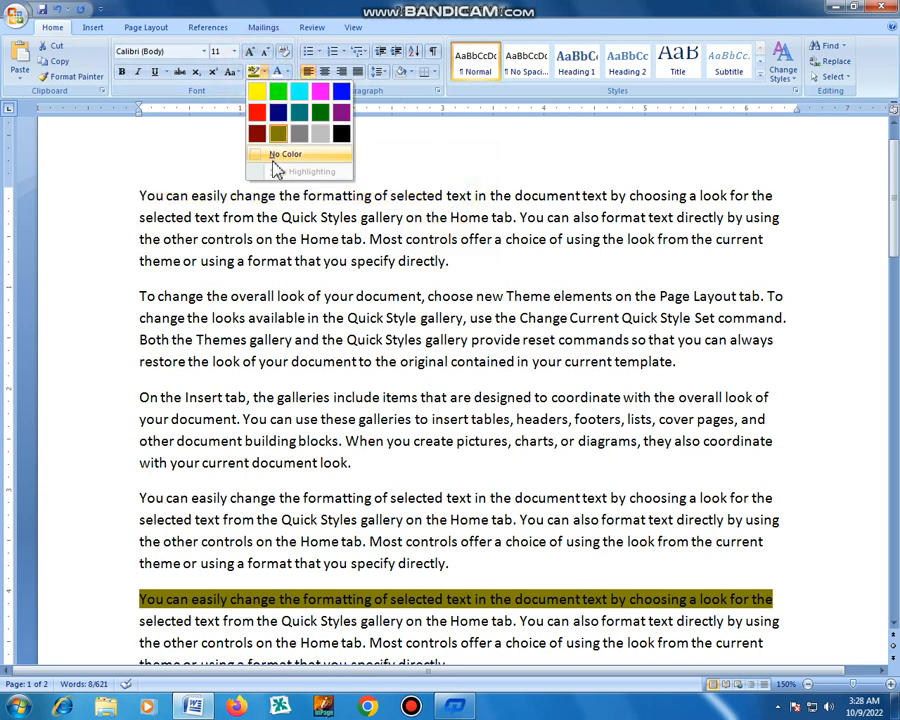
{"action": "left_click", "coordinate": [310, 419]}
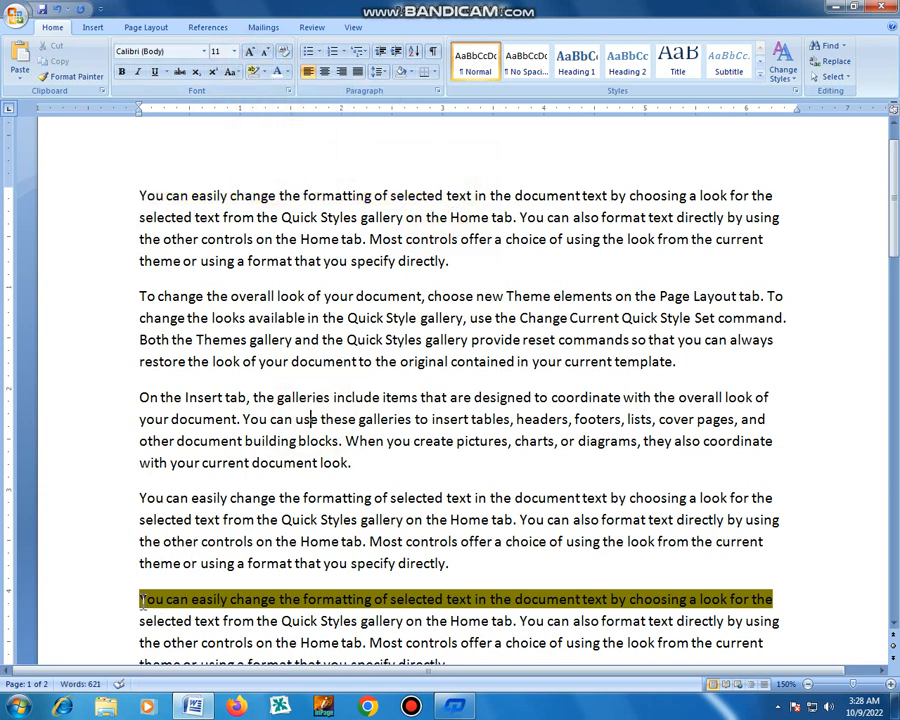
Step: Remove the highlight from the first line of the fifth paragraph
{"action": "left_click_drag", "start_coordinate": [783, 601], "coordinate": [139, 599]}
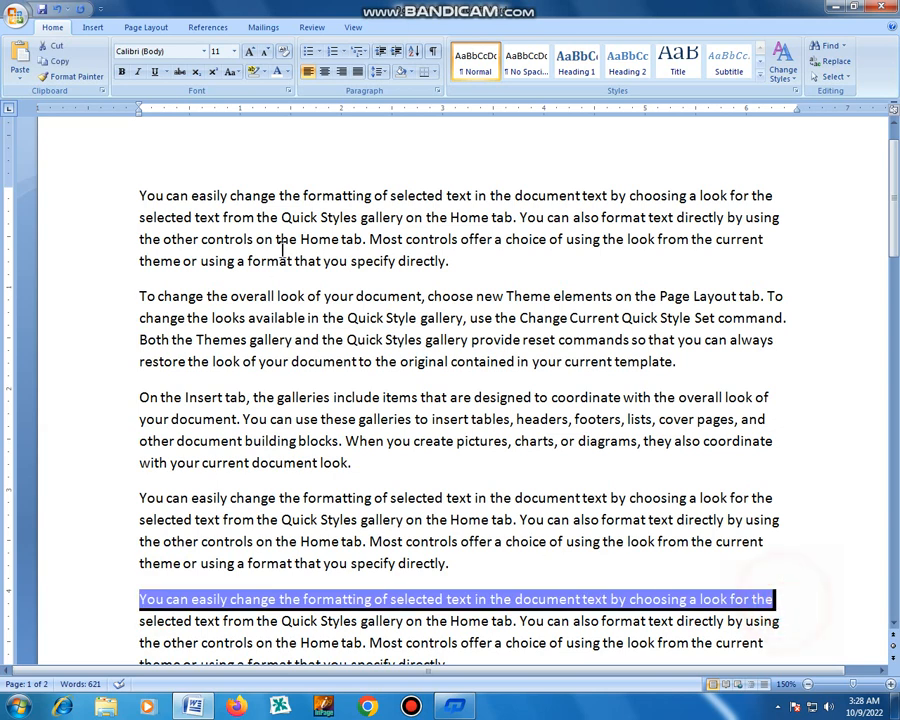
{"action": "left_click", "coordinate": [262, 72]}
{"action": "left_click", "coordinate": [269, 155]}
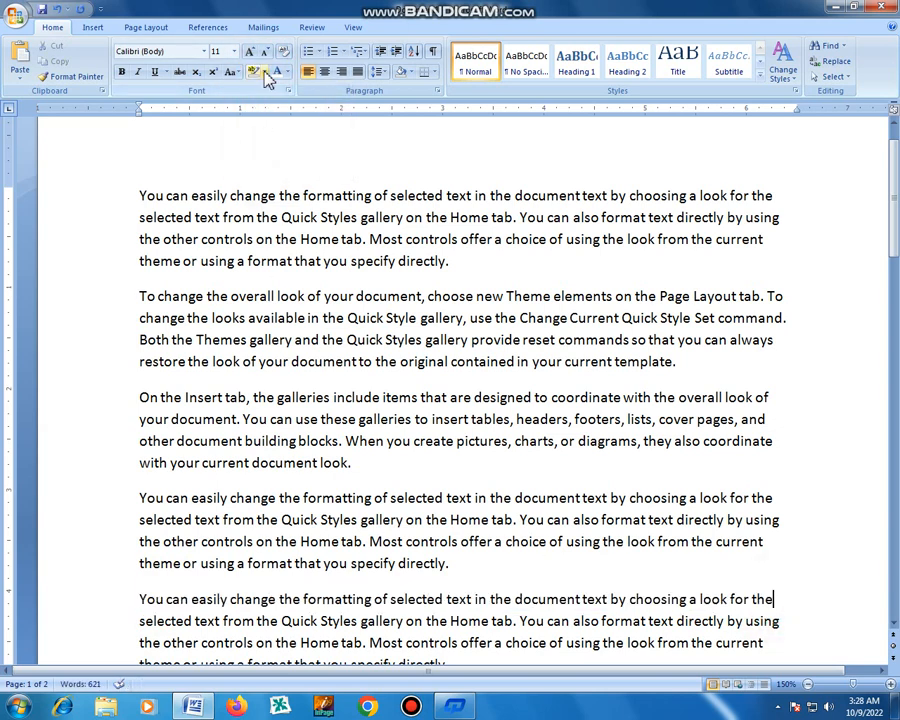
{"action": "left_click", "coordinate": [174, 208]}
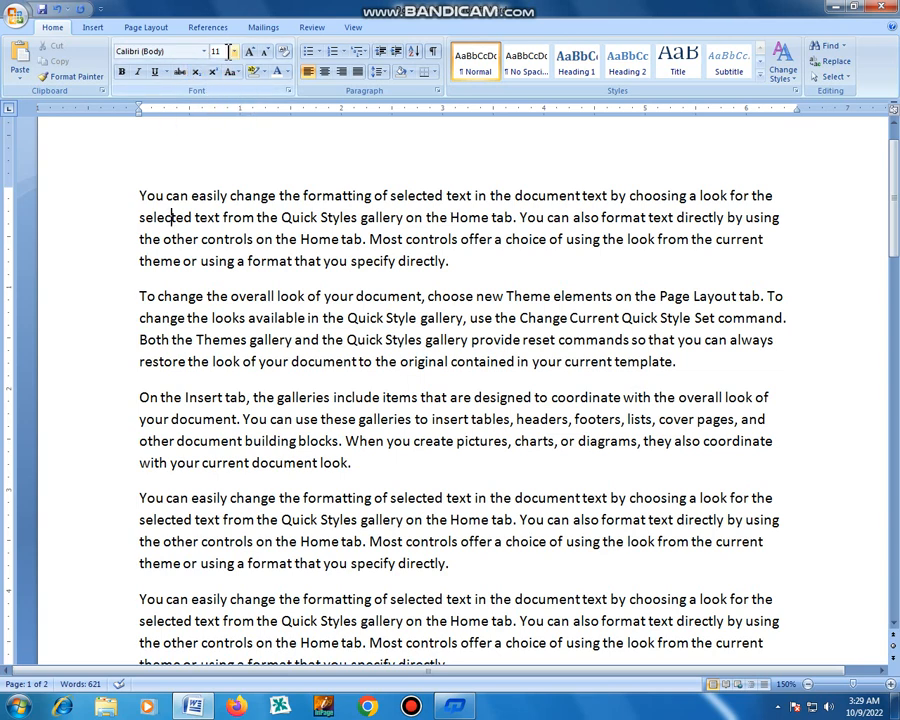
Step: Set the font of "You can easily change the formatting of selected text in the document text" in the first paragraph to Times New Roman
{"action": "left_click", "coordinate": [137, 194]}
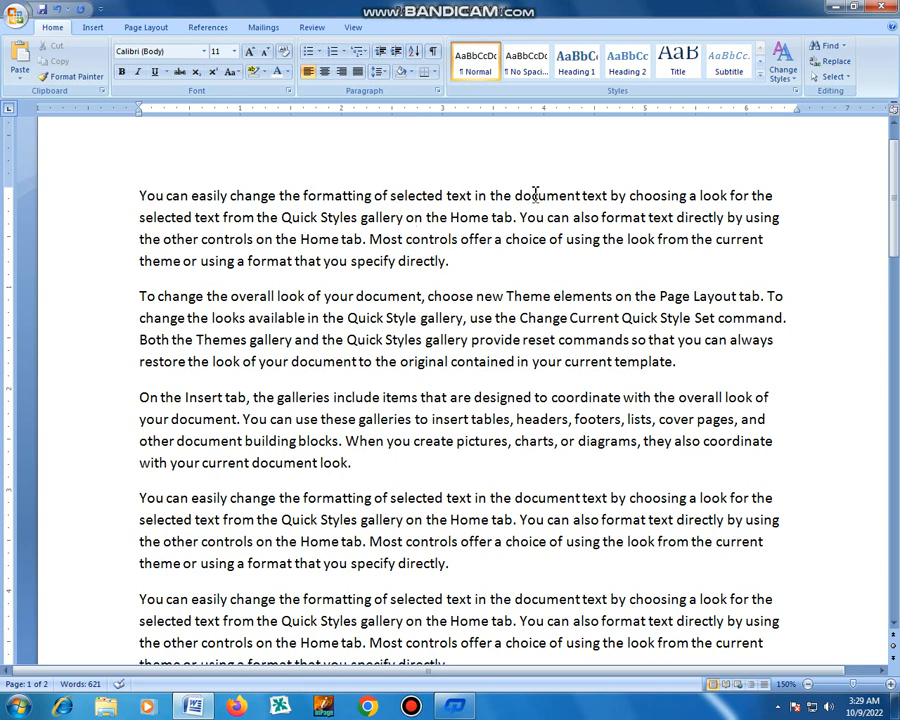
{"action": "left_click", "coordinate": [607, 196], "text": "shift"}
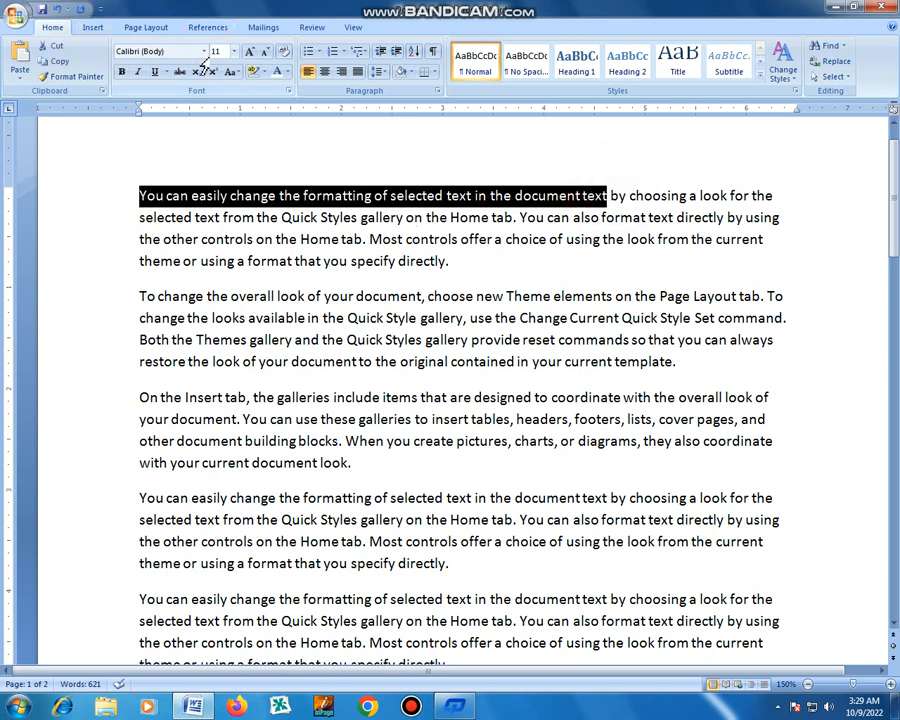
{"action": "left_click", "coordinate": [205, 52]}
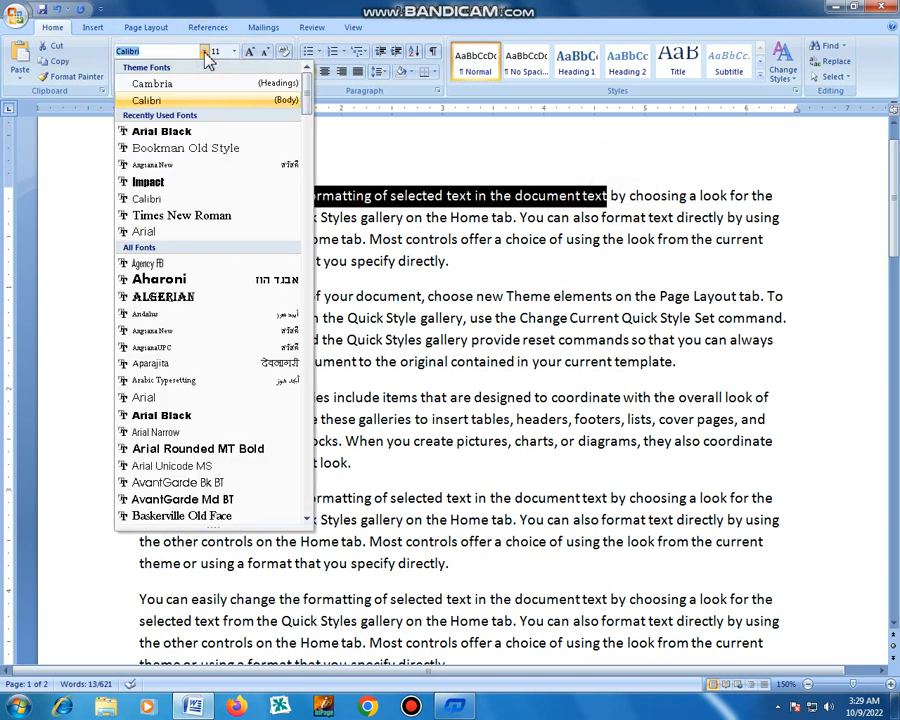
{"action": "type", "text": "Times New Roman"}
{"action": "key", "text": "Return"}
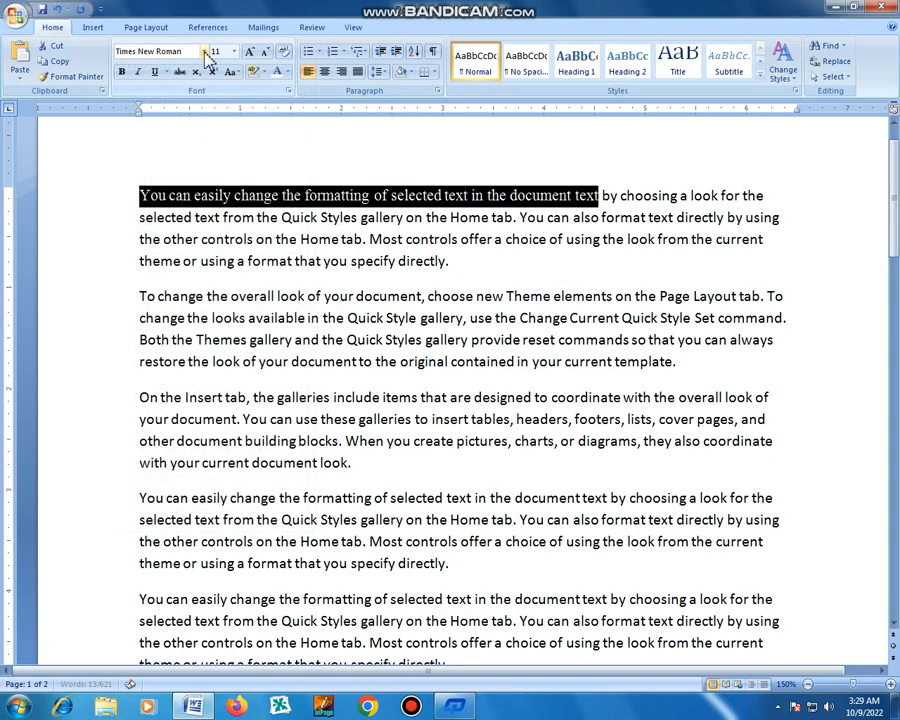
Step: Apply bold, italic and underline to the selected Times New Roman phrase
{"action": "left_click", "coordinate": [121, 74]}
{"action": "left_click", "coordinate": [138, 72]}
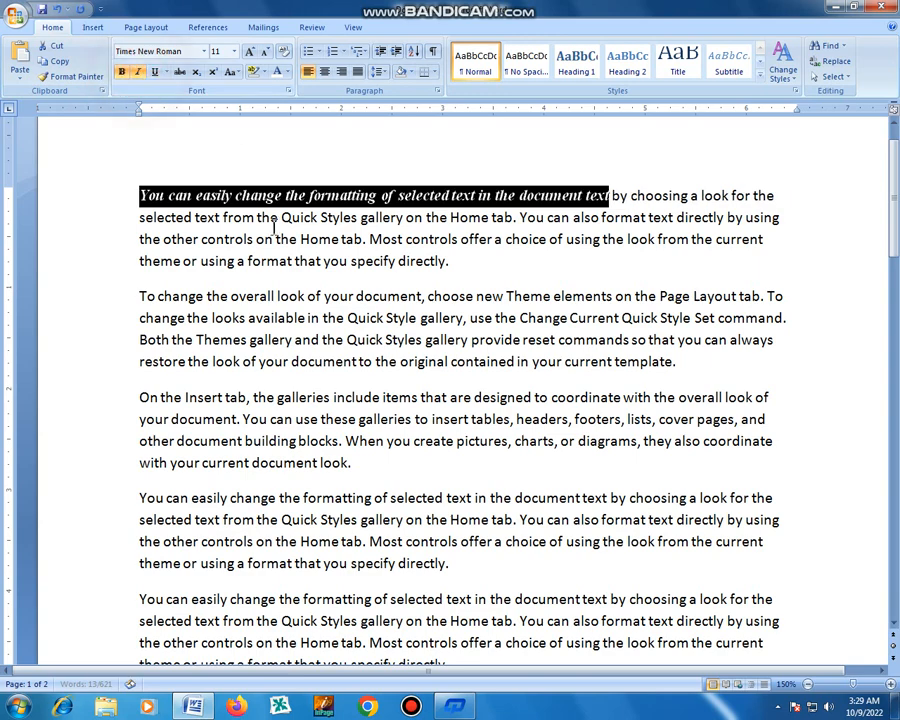
{"action": "left_click", "coordinate": [155, 72]}
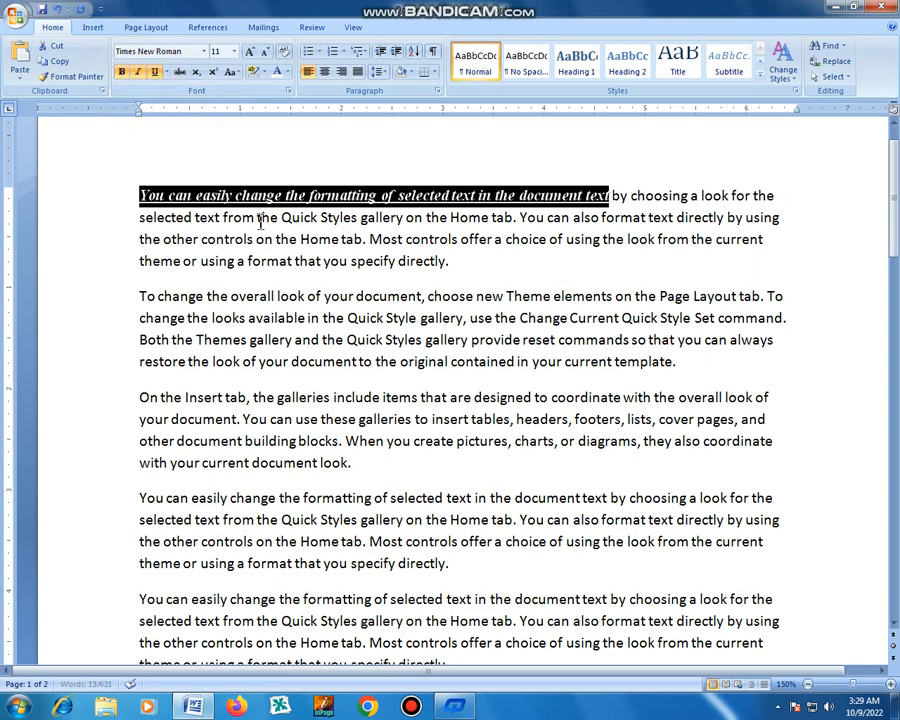
Step: Enlarge the first paragraph's opening phrase to size 16 and bring it back down to size 12
{"action": "left_click", "coordinate": [251, 51]}
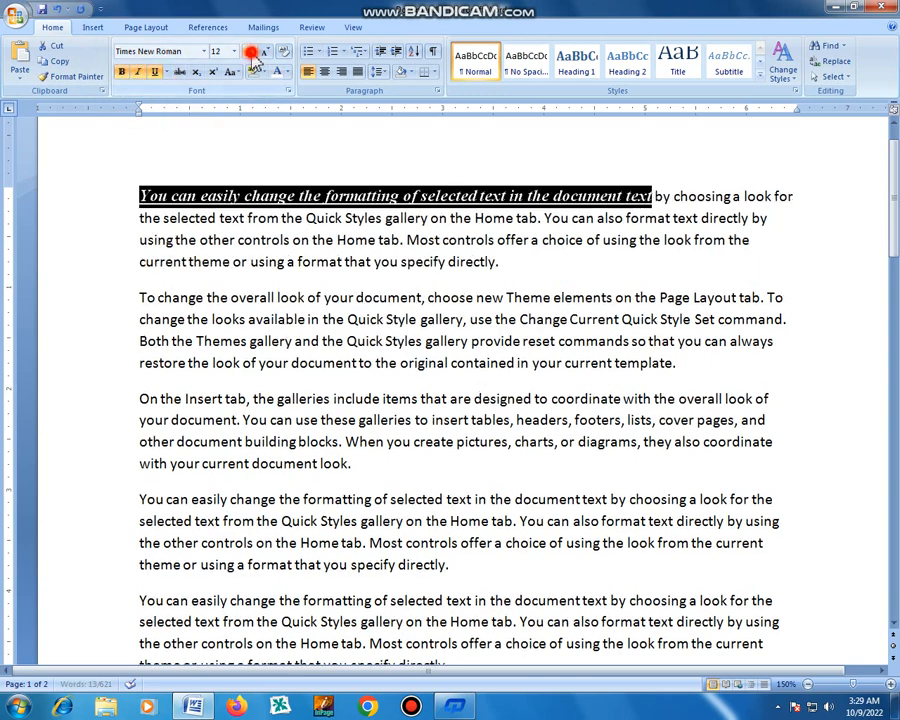
{"action": "left_click", "coordinate": [251, 51]}
{"action": "left_click", "coordinate": [251, 51]}
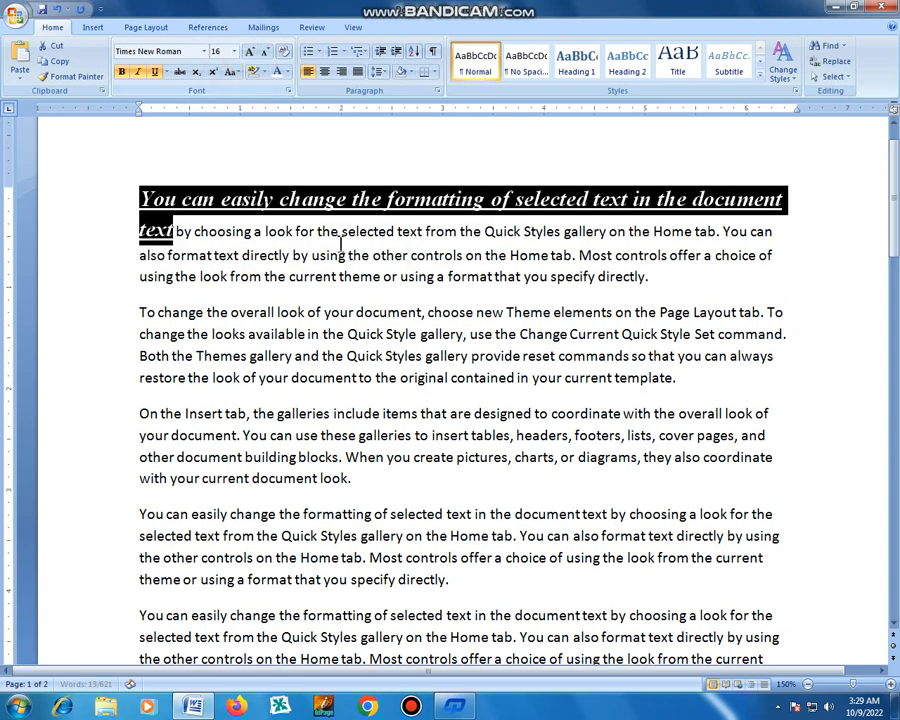
{"action": "left_click", "coordinate": [330, 254]}
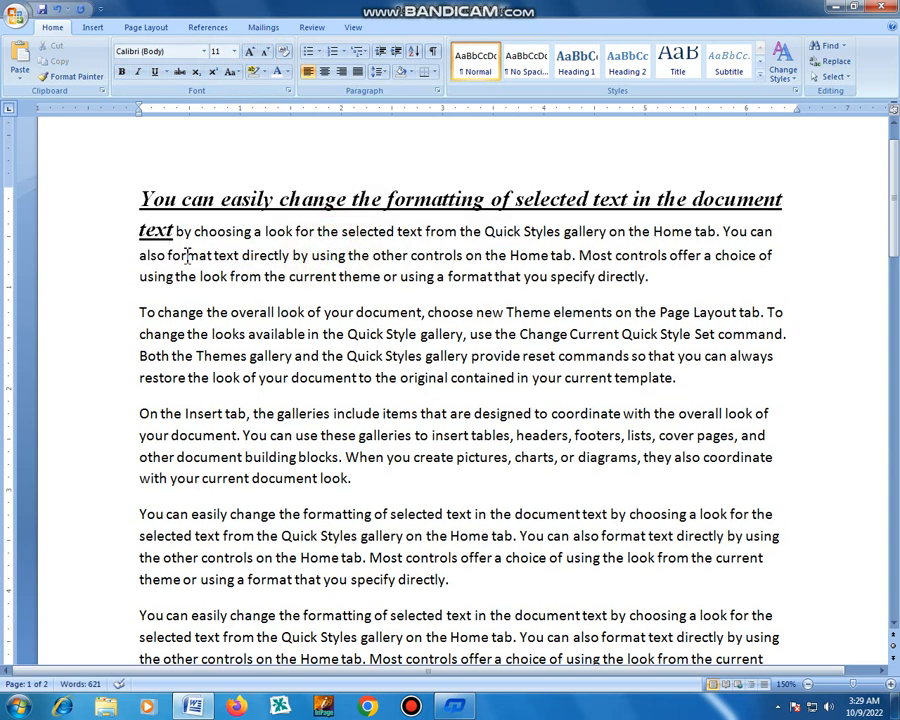
{"action": "left_click_drag", "start_coordinate": [170, 231], "coordinate": [142, 196]}
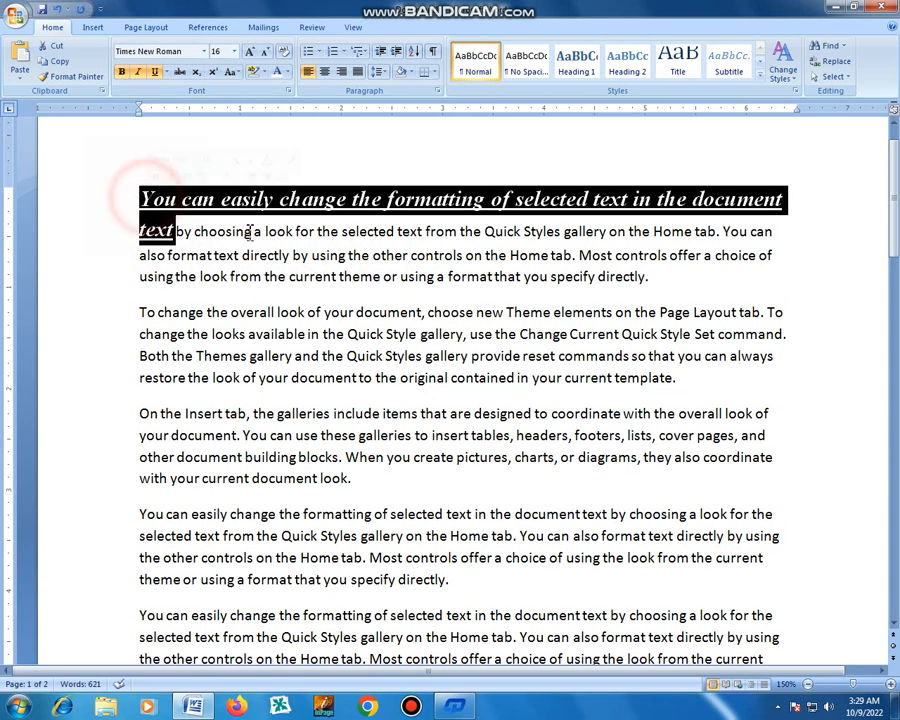
{"action": "double_click", "coordinate": [265, 53]}
{"action": "left_click", "coordinate": [349, 340]}
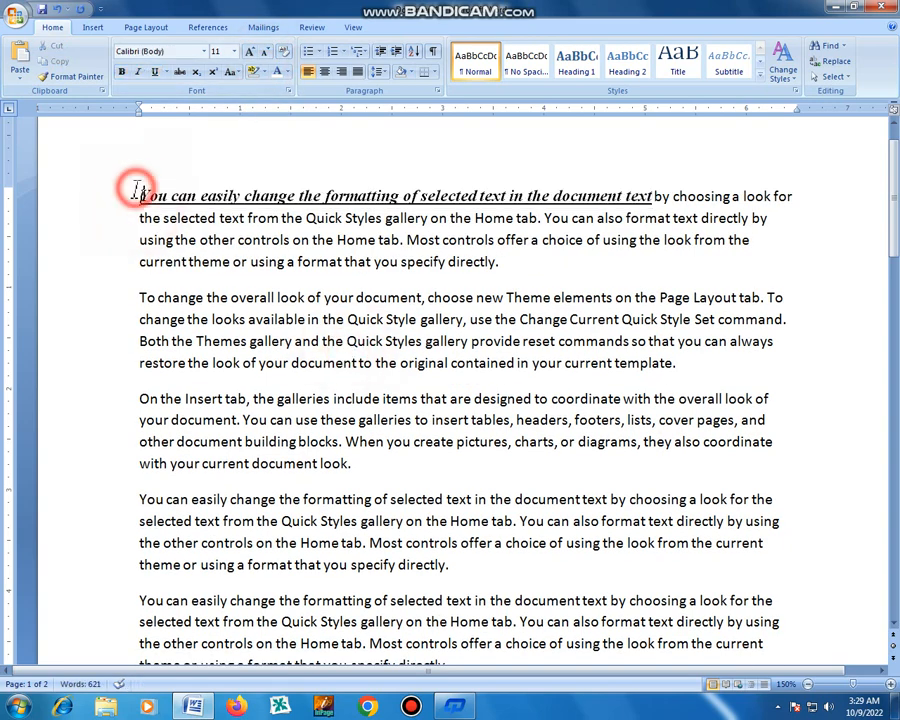
{"action": "left_click_drag", "start_coordinate": [140, 196], "coordinate": [650, 196]}
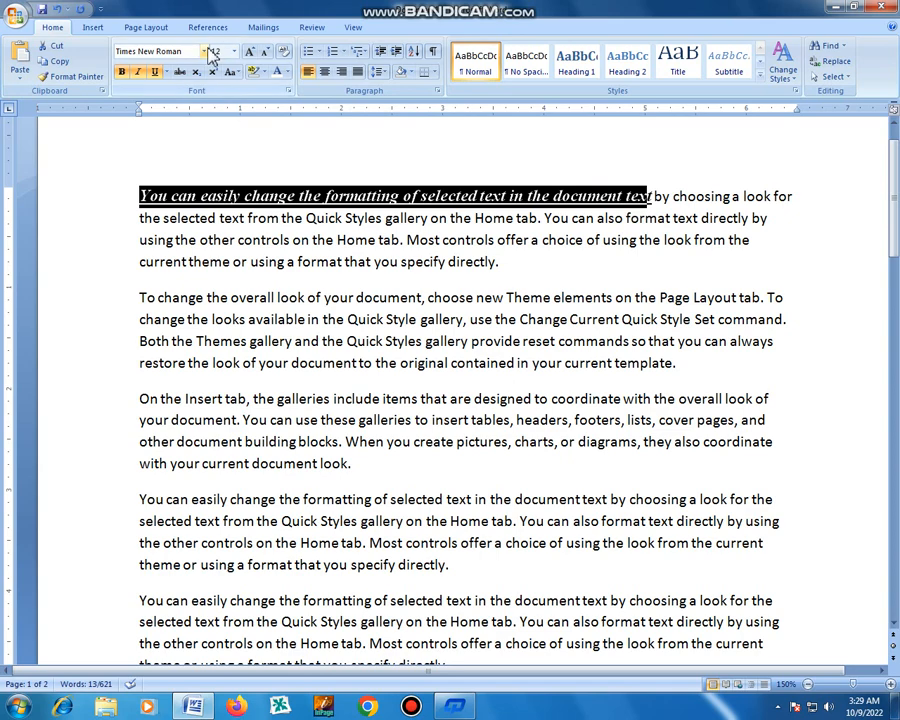
{"action": "left_click", "coordinate": [204, 51]}
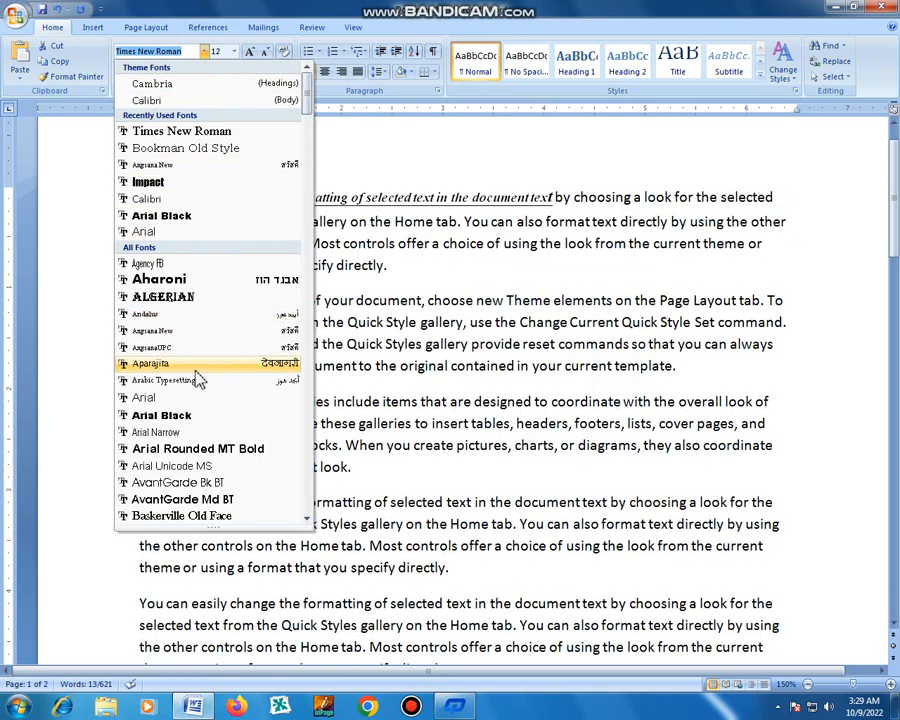
{"action": "left_click", "coordinate": [435, 163]}
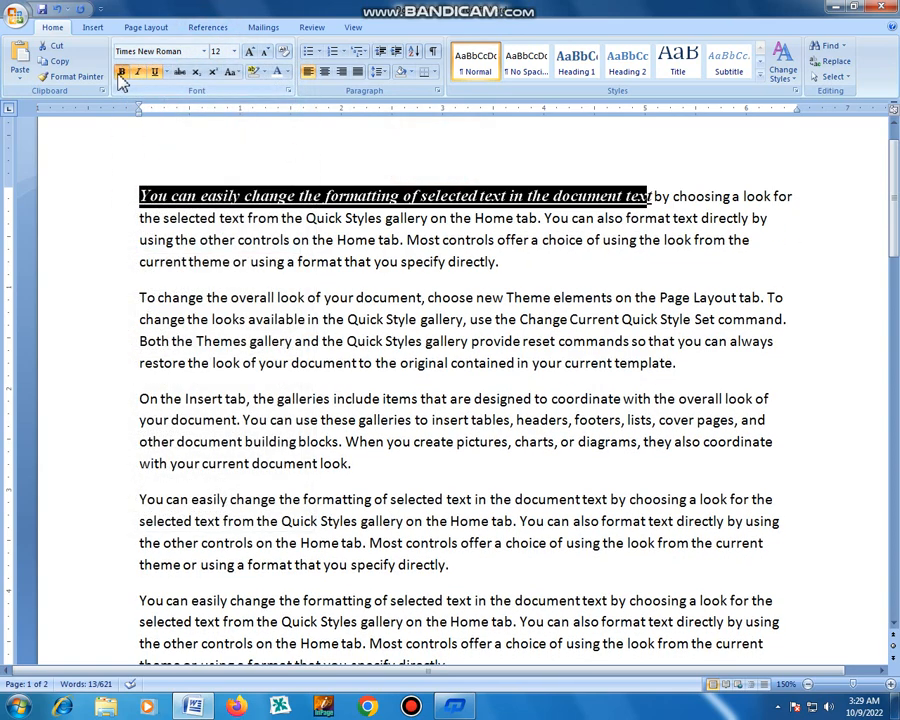
{"action": "left_click", "coordinate": [121, 72]}
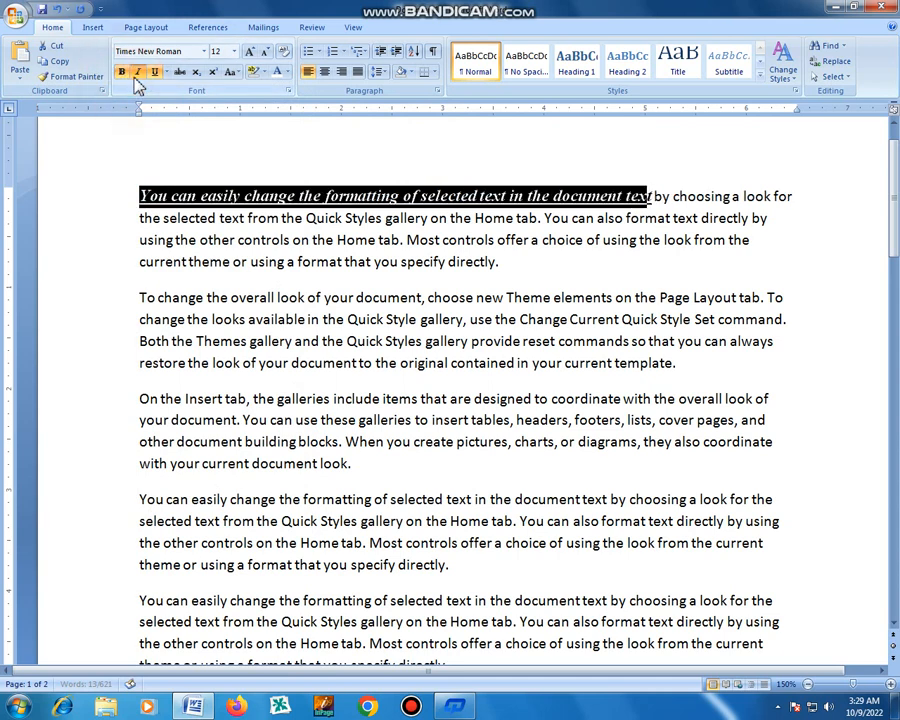
{"action": "left_click", "coordinate": [199, 190]}
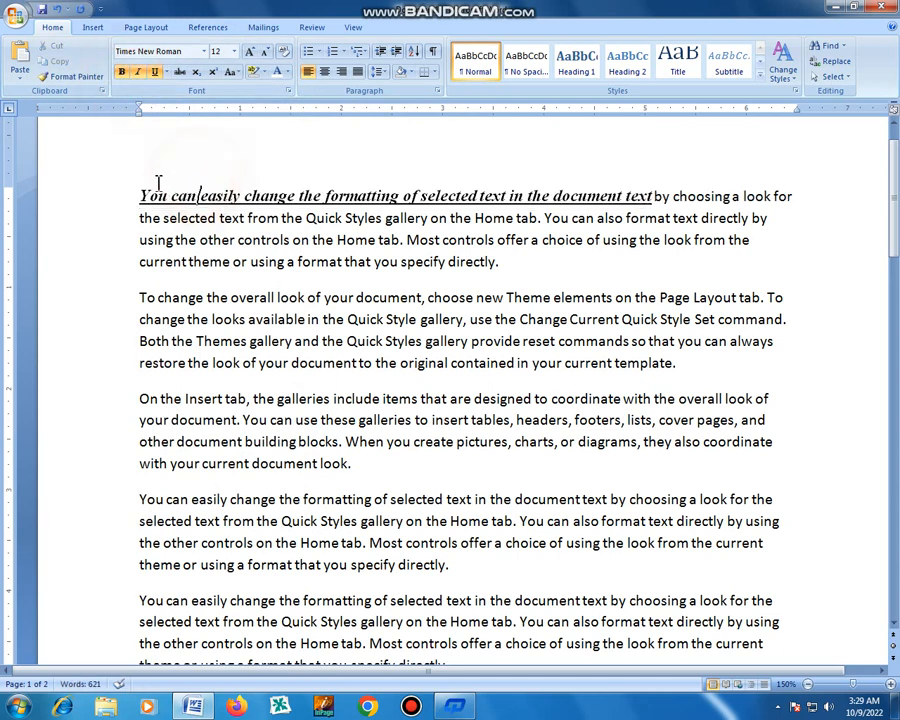
Step: Remove bold, italic and underline from the opening phrase of the first paragraph
{"action": "left_click", "coordinate": [142, 196]}
{"action": "left_click", "coordinate": [657, 196], "text": "shift"}
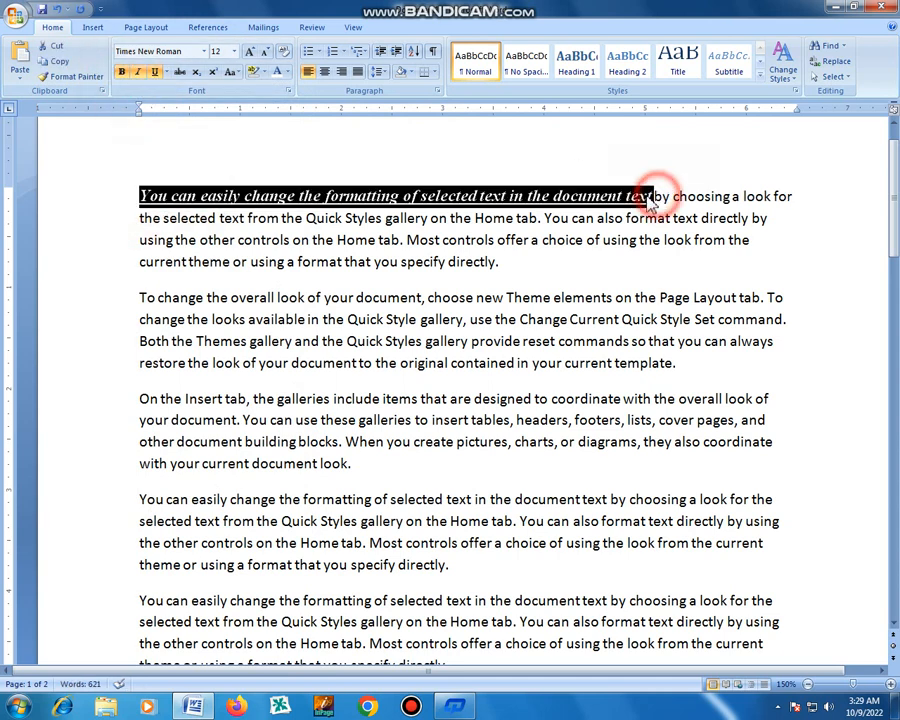
{"action": "left_click", "coordinate": [121, 72]}
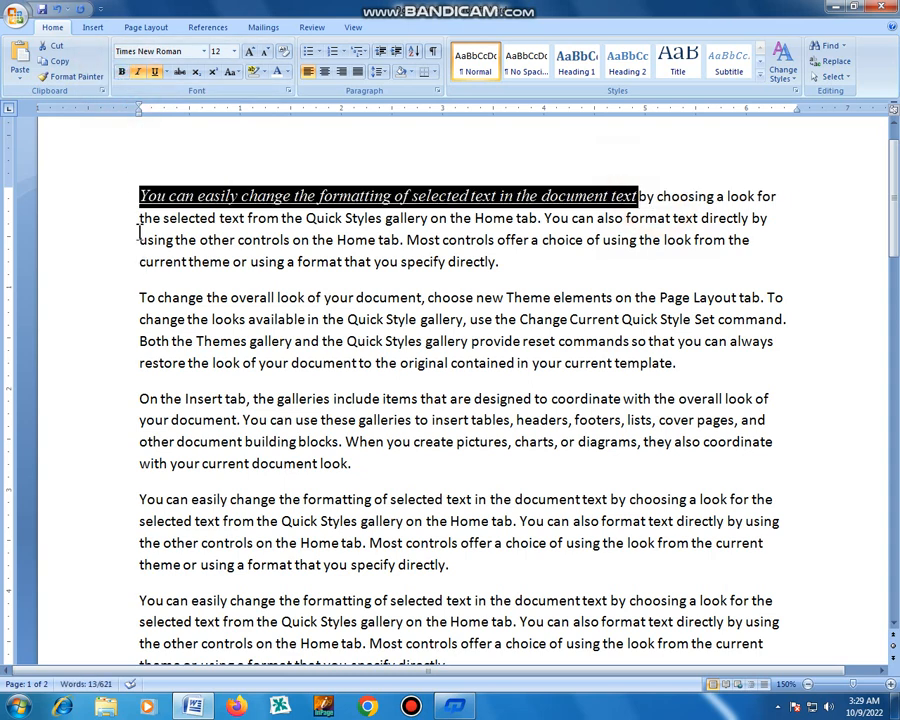
{"action": "left_click", "coordinate": [137, 72]}
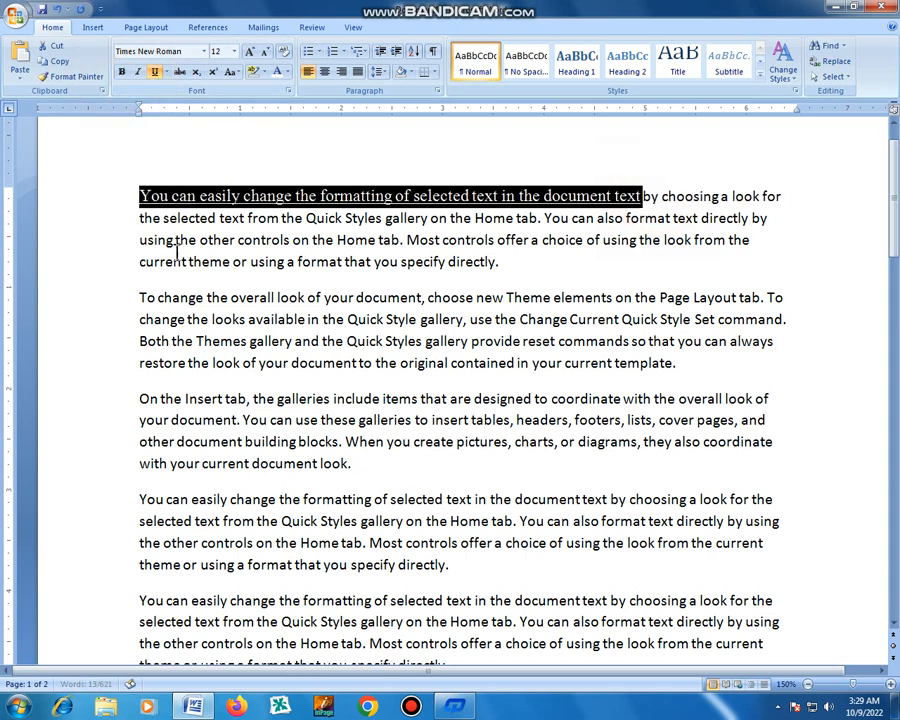
{"action": "left_click", "coordinate": [154, 72]}
{"action": "left_click", "coordinate": [198, 246]}
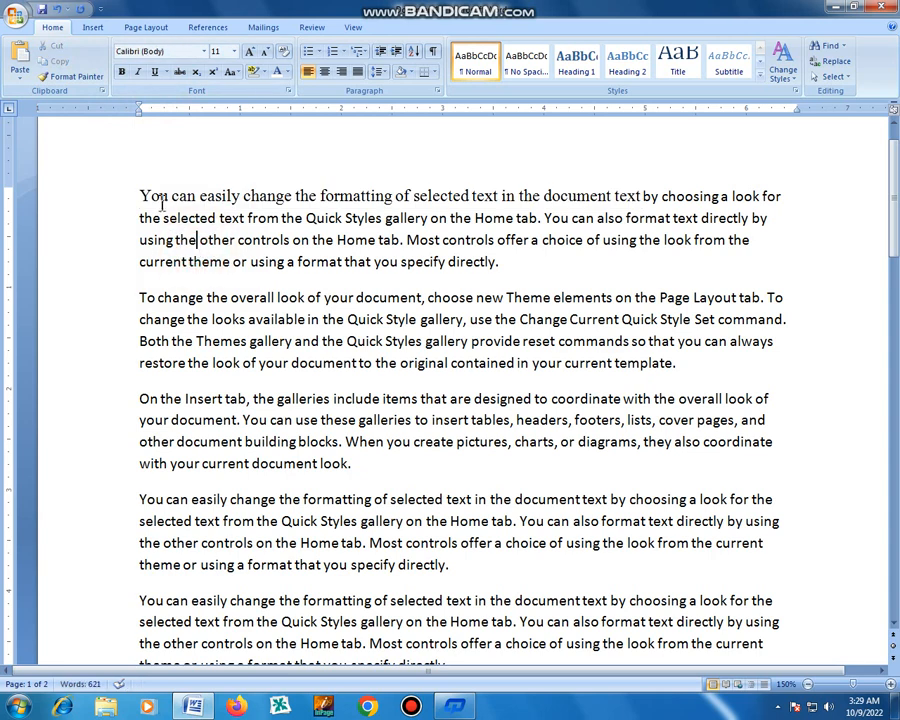
Step: Apply a double underline to "You can easily change the formatting of selected text in the document text" in the first paragraph
{"action": "left_click", "coordinate": [142, 193]}
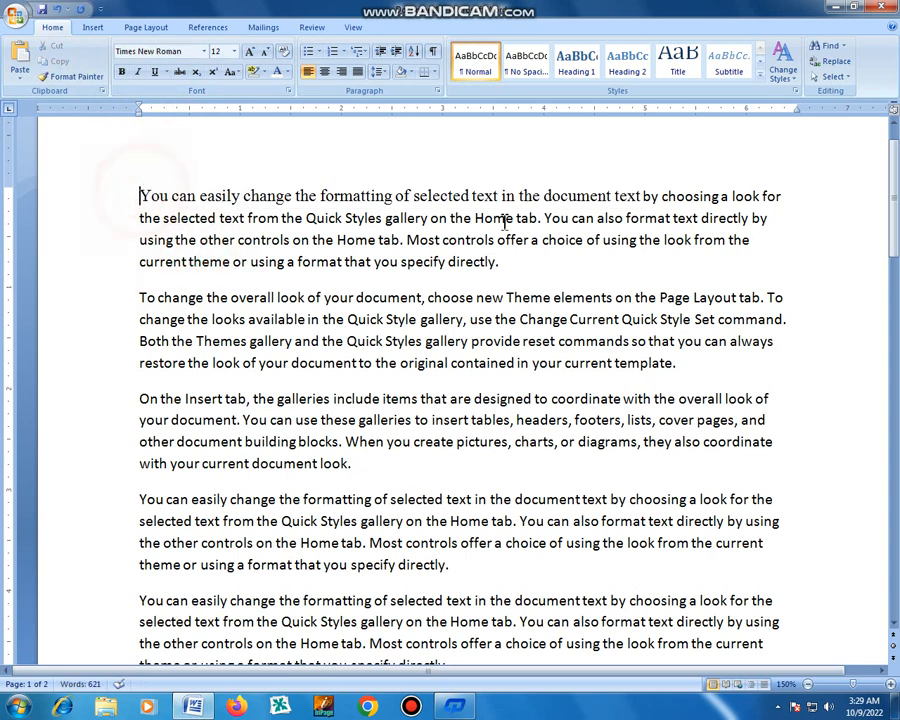
{"action": "left_click", "coordinate": [641, 197], "text": "shift"}
{"action": "left_click", "coordinate": [156, 72]}
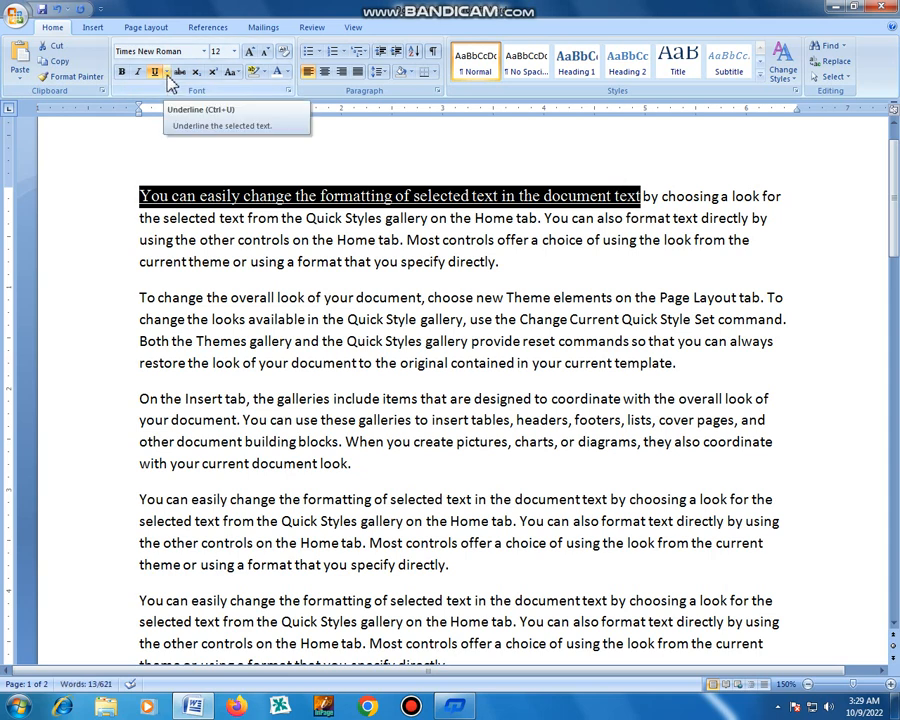
{"action": "left_click", "coordinate": [167, 73]}
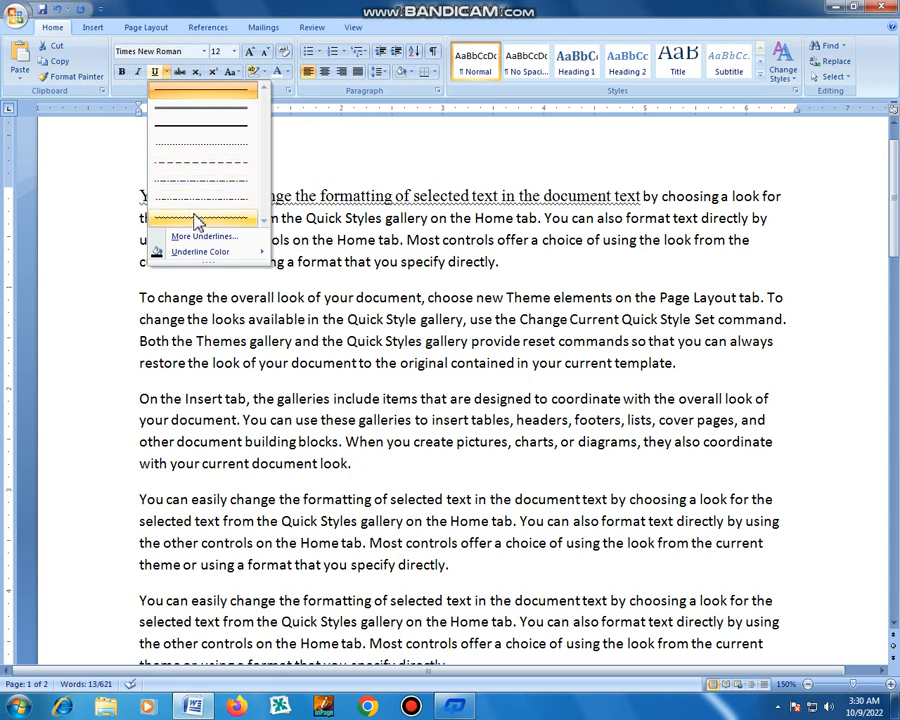
{"action": "left_click", "coordinate": [198, 109]}
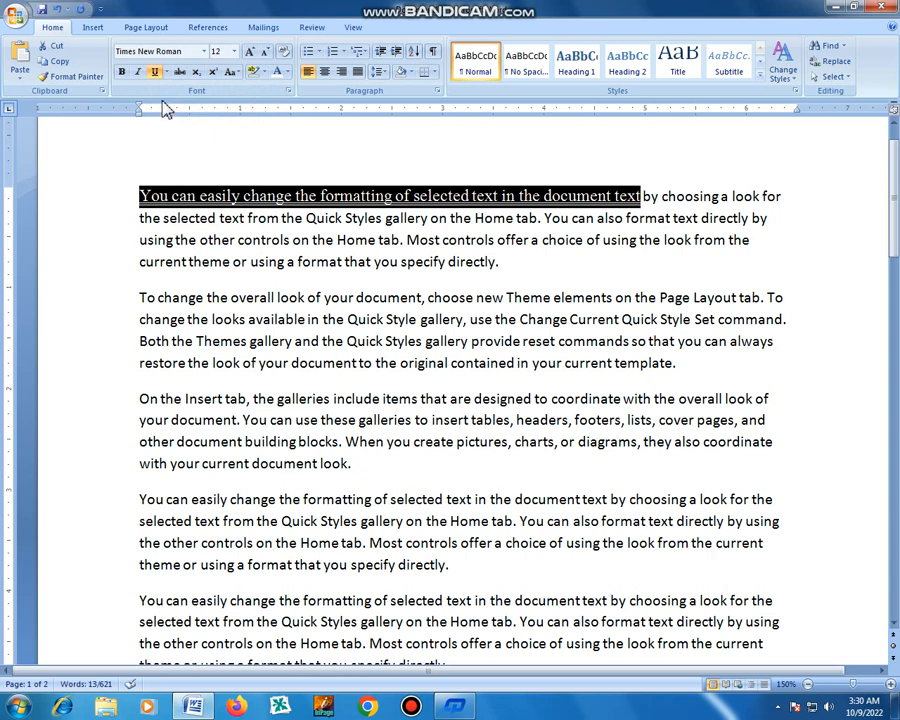
Step: Set the underline color of the selected phrase to the standard orange
{"action": "left_click", "coordinate": [166, 72]}
{"action": "mouse_move", "coordinate": [205, 252]}
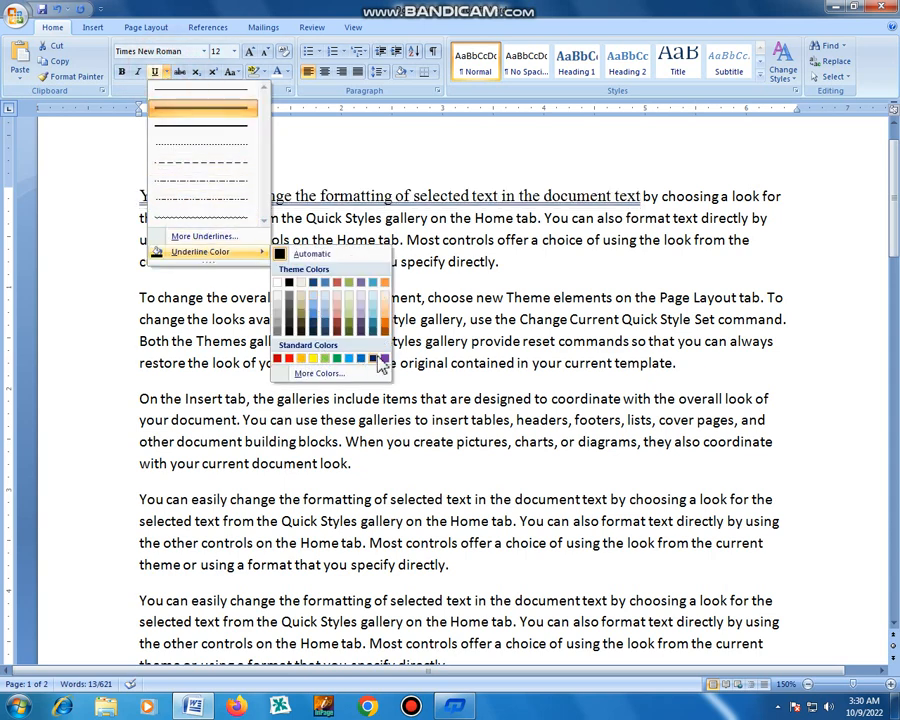
{"action": "left_click", "coordinate": [300, 360]}
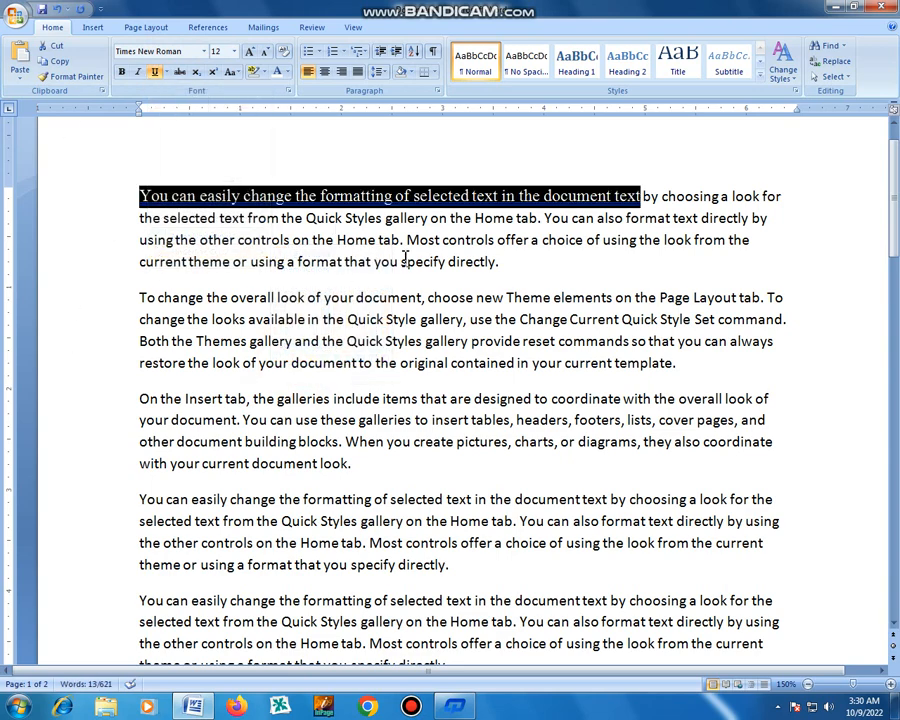
{"action": "left_click", "coordinate": [234, 51]}
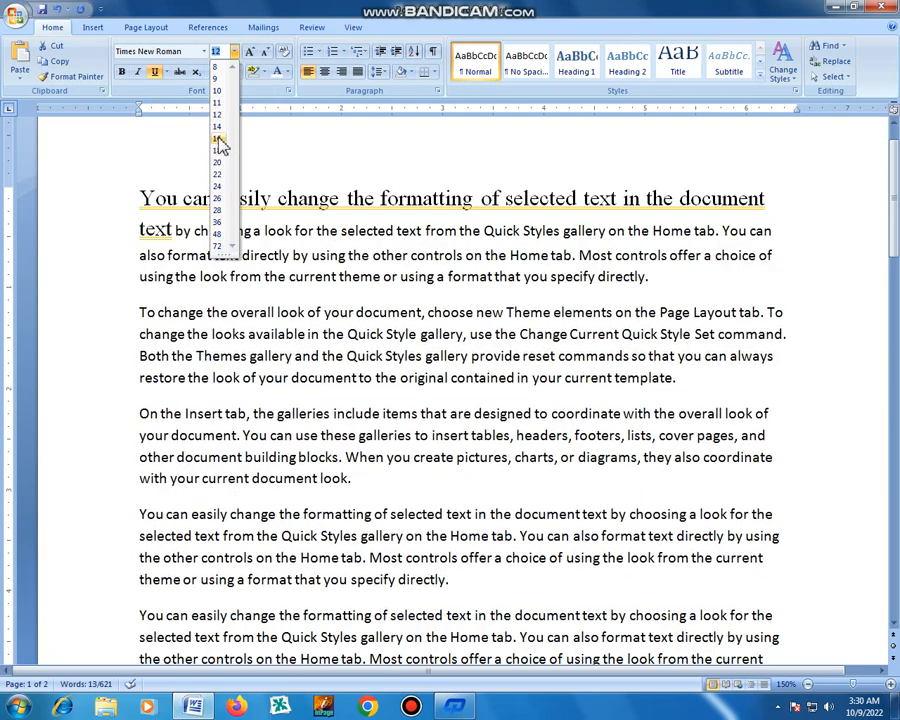
{"action": "left_click", "coordinate": [248, 118]}
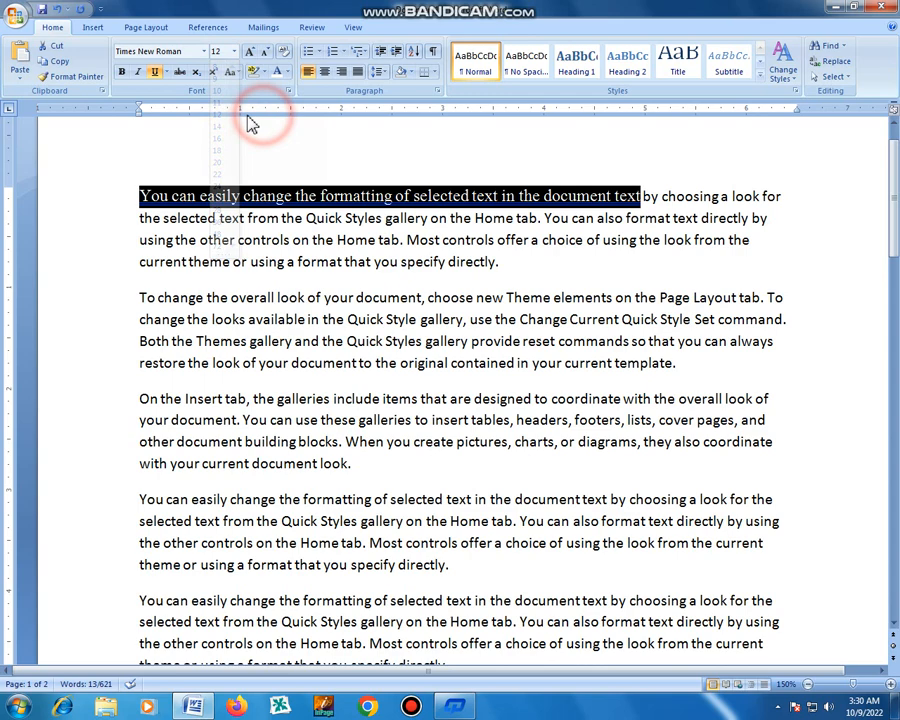
{"action": "left_click", "coordinate": [205, 53]}
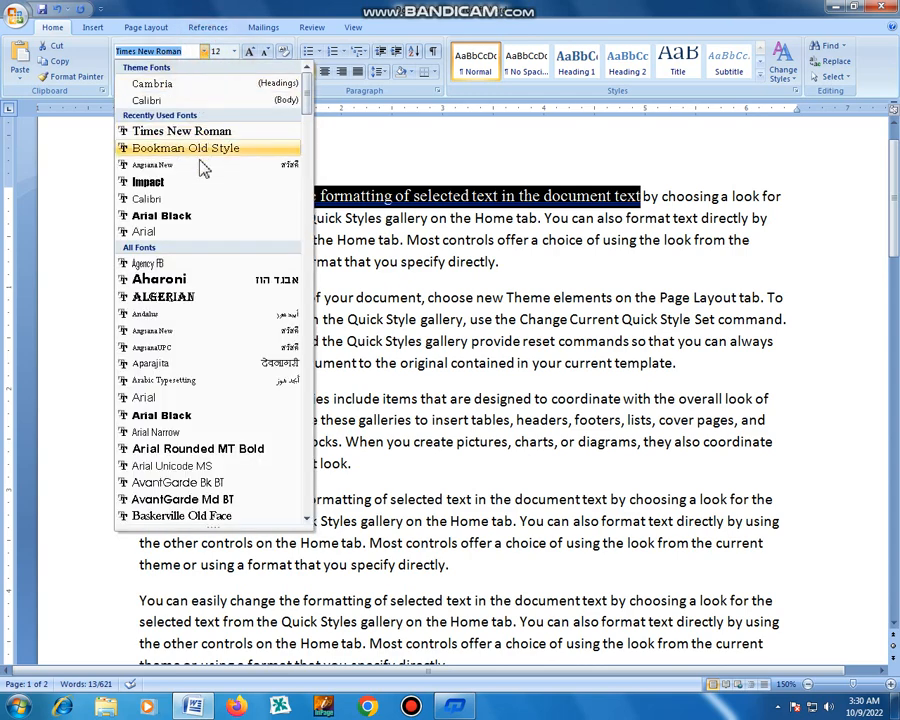
{"action": "left_click", "coordinate": [327, 145]}
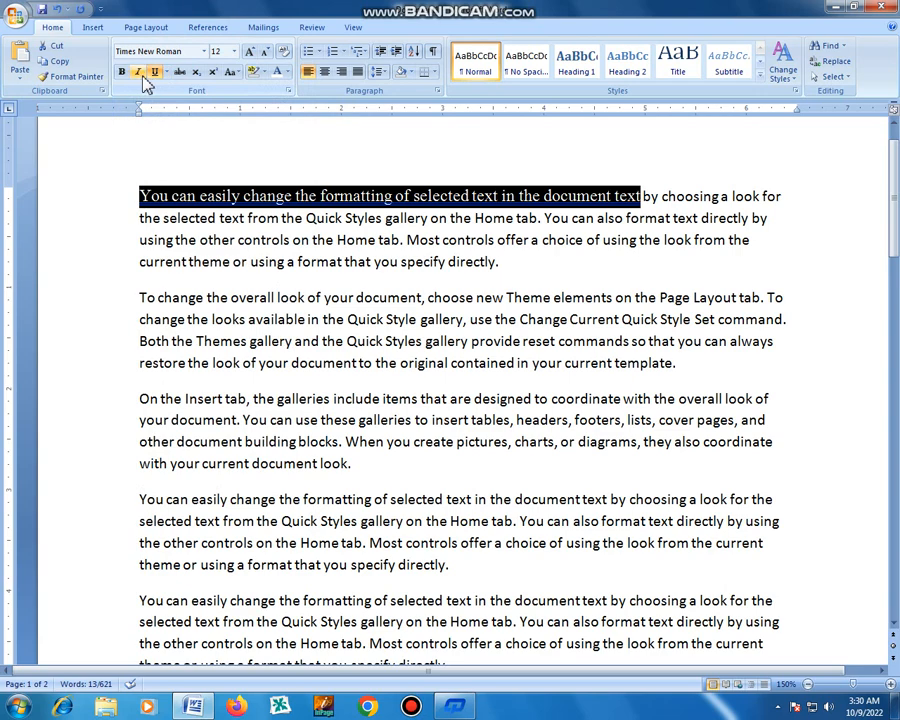
{"action": "left_click", "coordinate": [234, 52]}
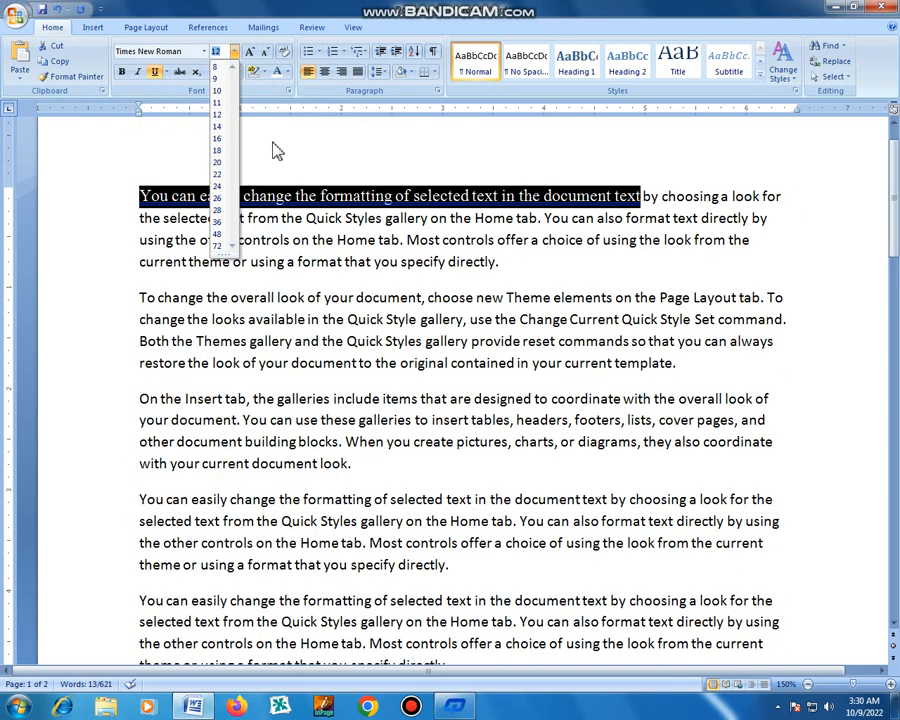
{"action": "left_click", "coordinate": [273, 143]}
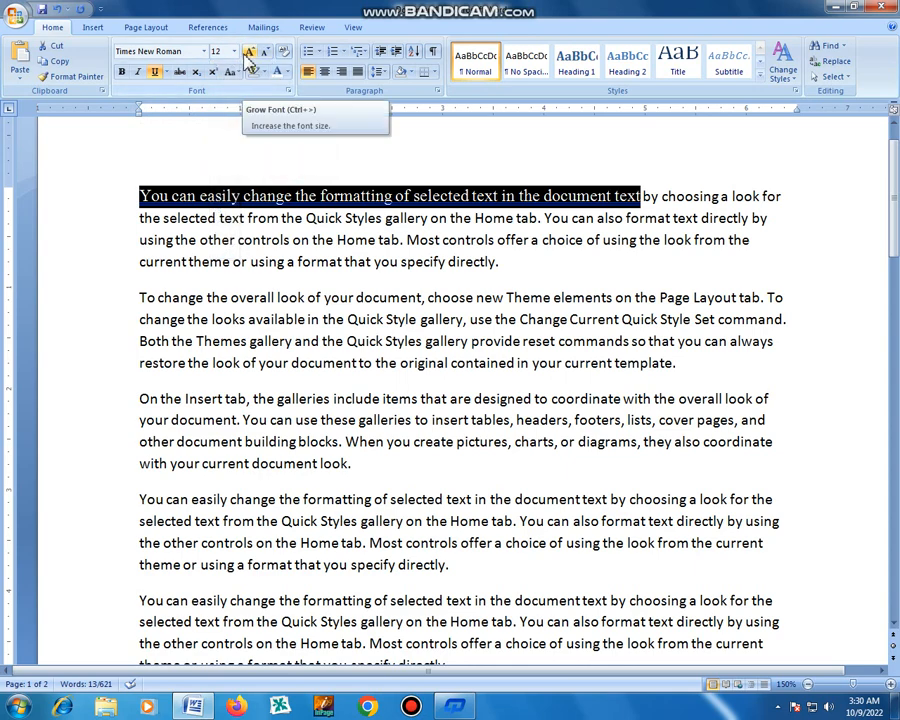
Step: Grow the selected phrase's font by two increments and shrink it back to size 12
{"action": "left_click", "coordinate": [249, 53]}
{"action": "left_click", "coordinate": [249, 53]}
{"action": "left_click", "coordinate": [266, 52]}
{"action": "left_click", "coordinate": [266, 52]}
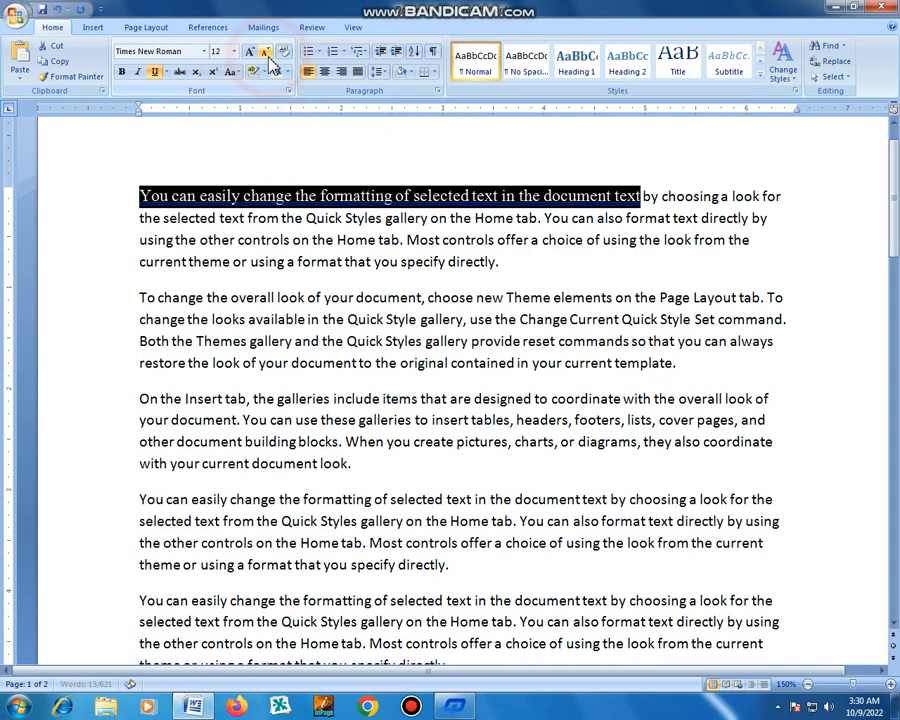
Step: Enlarge the first paragraph's opening phrase to size 14 and clear all of its formatting
{"action": "left_click", "coordinate": [250, 53]}
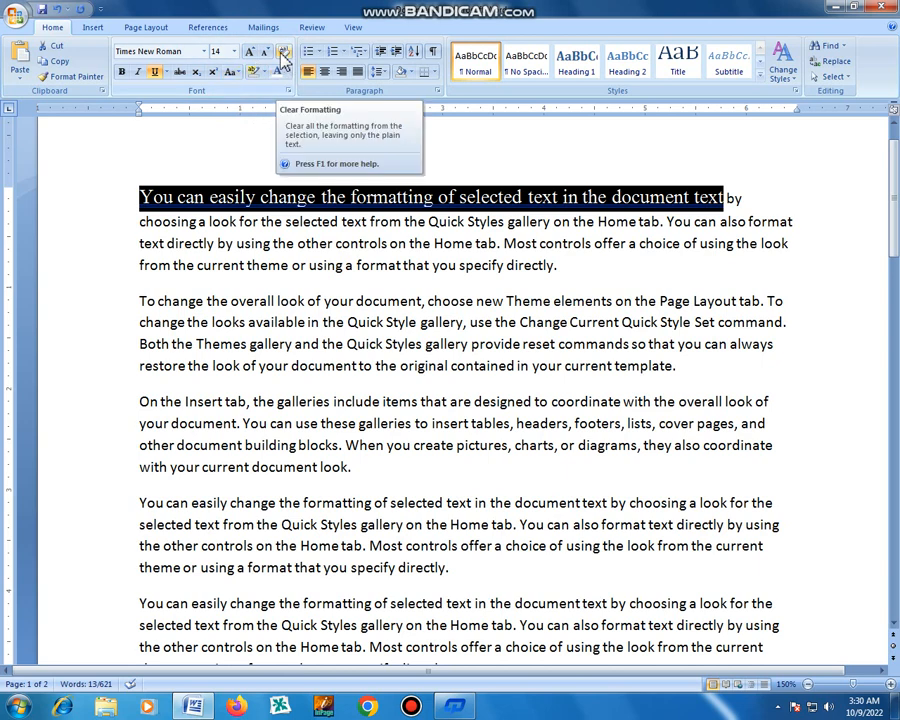
{"action": "left_click", "coordinate": [284, 57]}
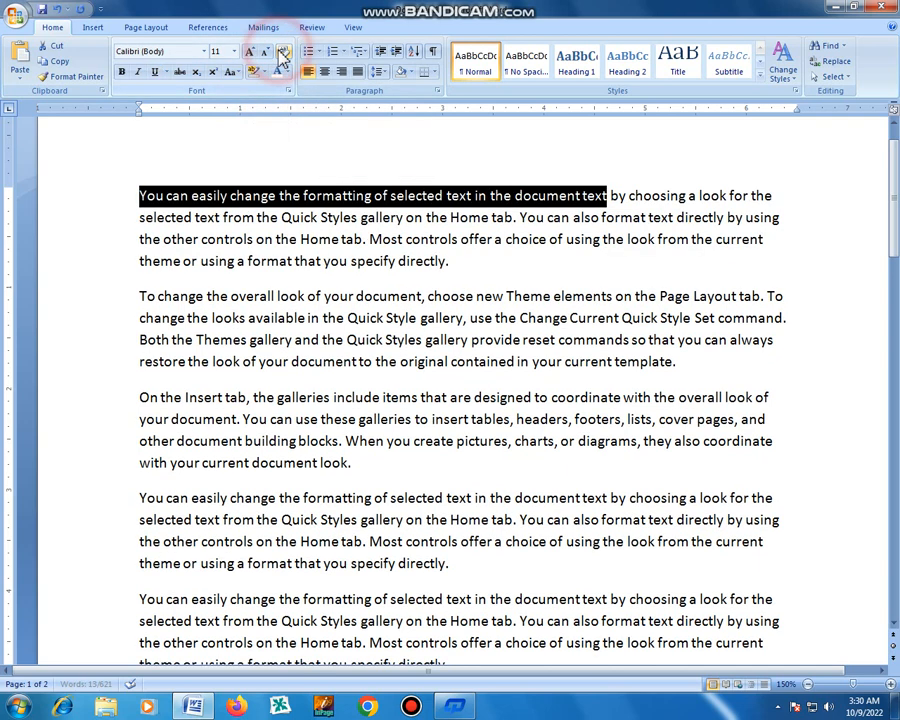
{"action": "left_click", "coordinate": [328, 160]}
{"action": "left_click", "coordinate": [129, 192]}
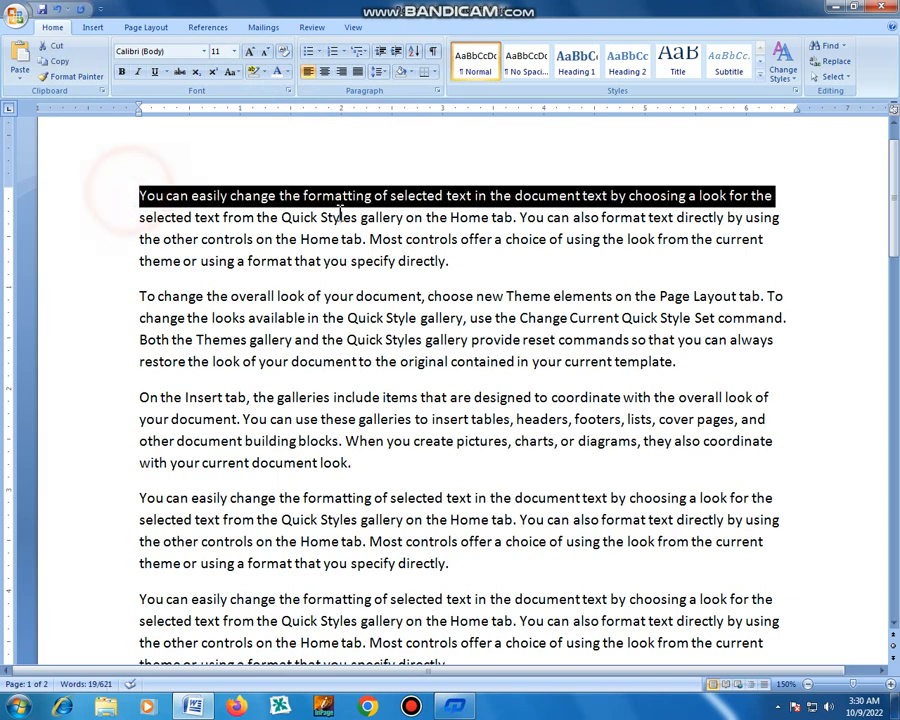
{"action": "left_click", "coordinate": [366, 236]}
Step: Apply strikethrough to "You can easily change the formatting of selected text in the document text" in the first paragraph
{"action": "left_click", "coordinate": [138, 193]}
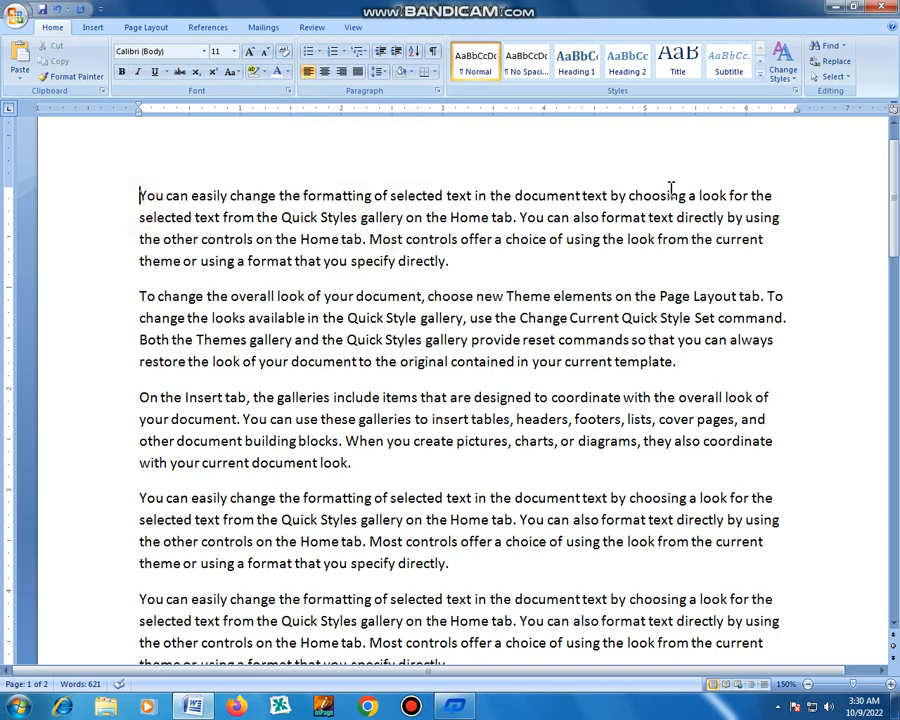
{"action": "left_click", "coordinate": [607, 194], "text": "shift"}
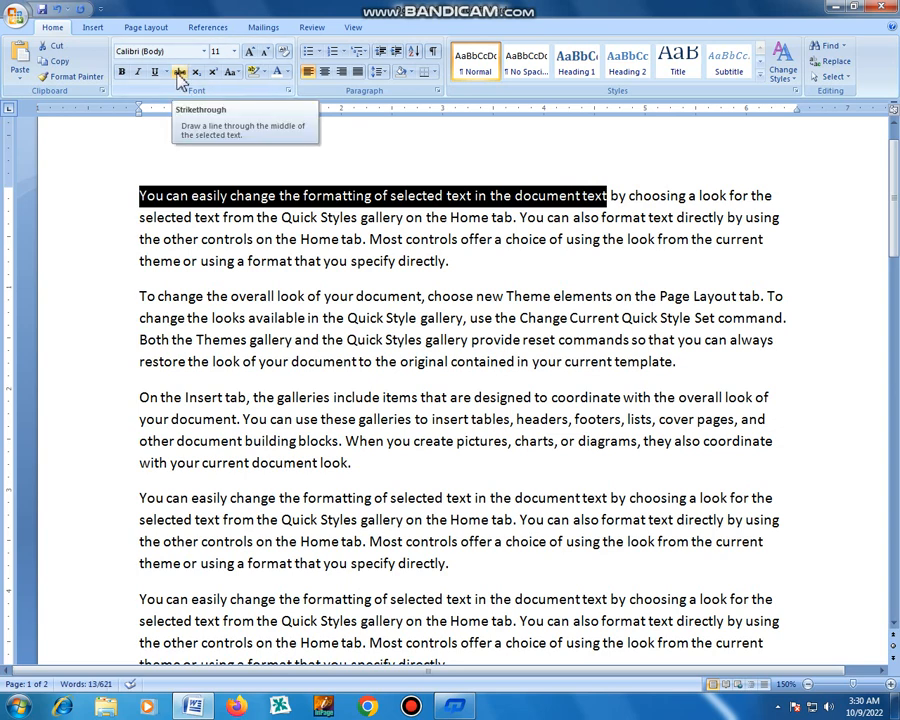
{"action": "left_click", "coordinate": [179, 78]}
{"action": "left_click", "coordinate": [237, 215]}
Step: Remove the strikethrough from the first paragraph's opening phrase
{"action": "left_click", "coordinate": [140, 195]}
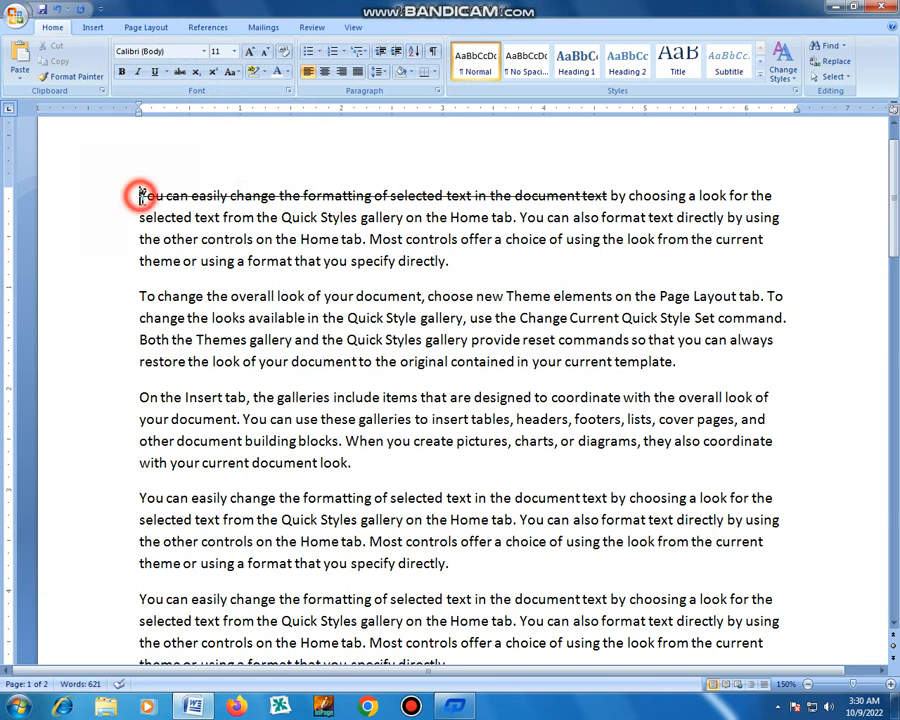
{"action": "left_click_drag", "start_coordinate": [140, 195], "coordinate": [608, 195]}
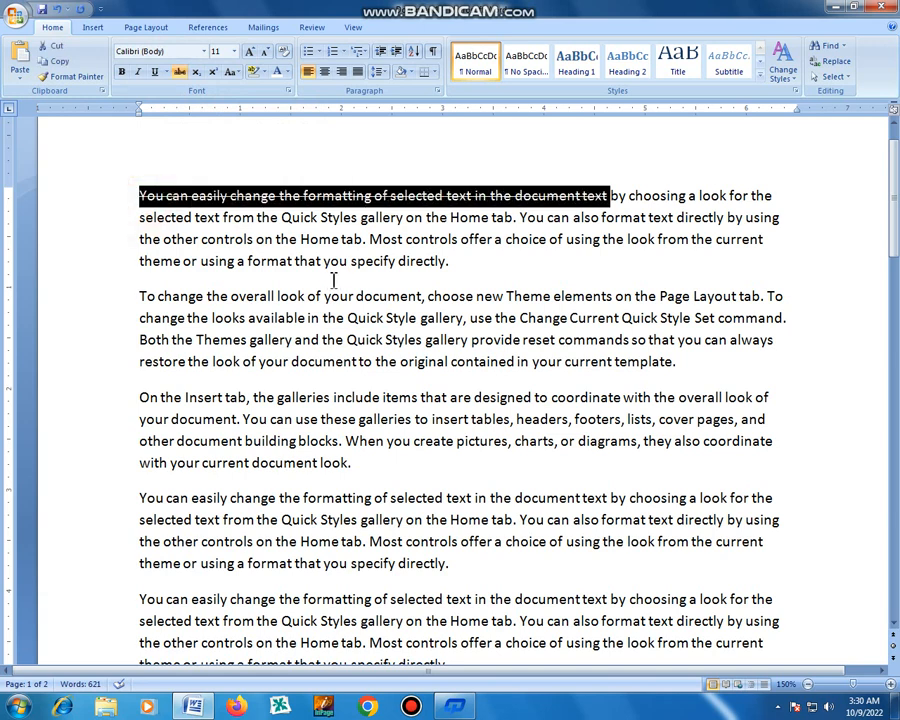
{"action": "left_click", "coordinate": [318, 260]}
{"action": "left_click", "coordinate": [139, 196]}
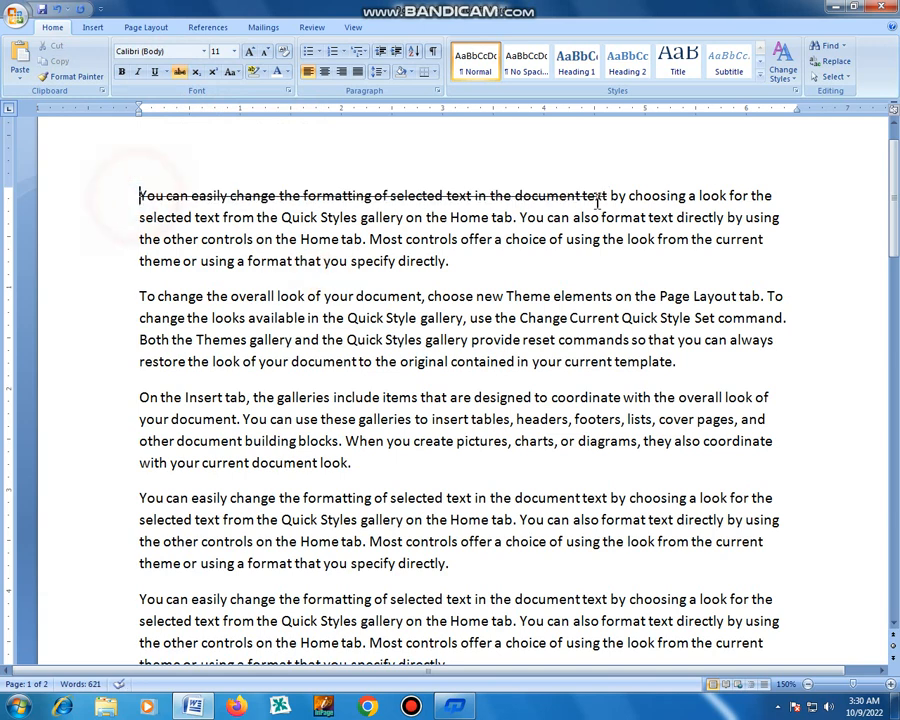
{"action": "left_click", "coordinate": [613, 195], "text": "shift"}
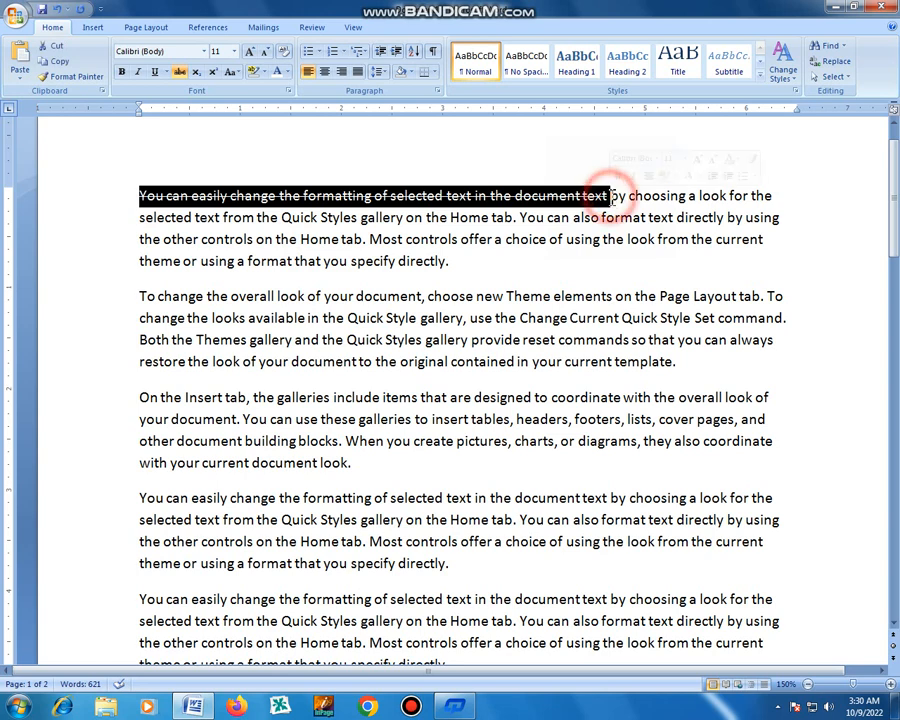
{"action": "left_click", "coordinate": [181, 75]}
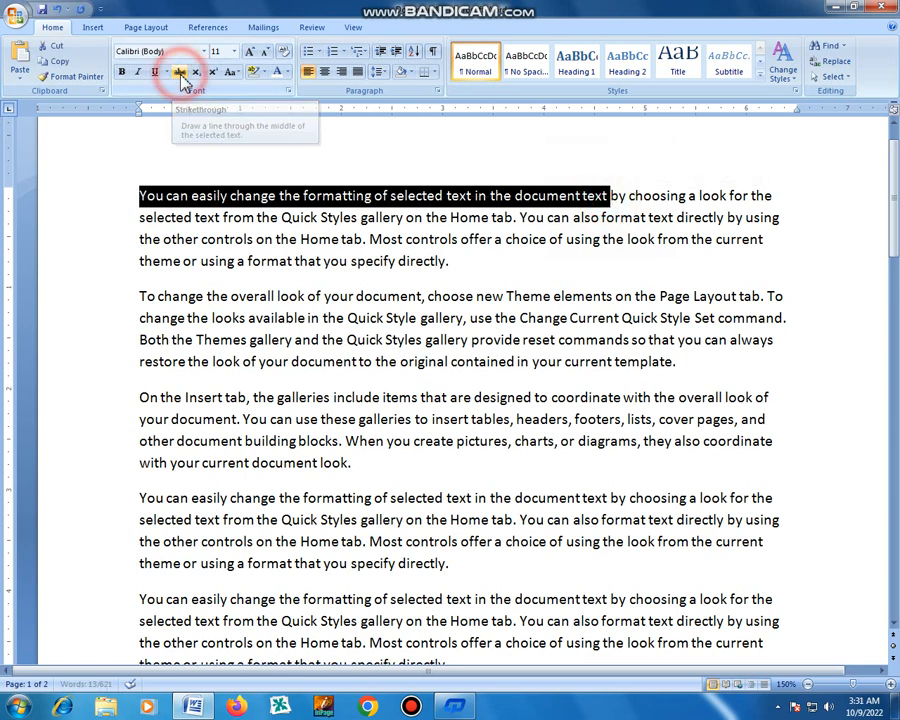
Step: Insert a new line above the first paragraph containing the text "H2O"
{"action": "left_click", "coordinate": [139, 196]}
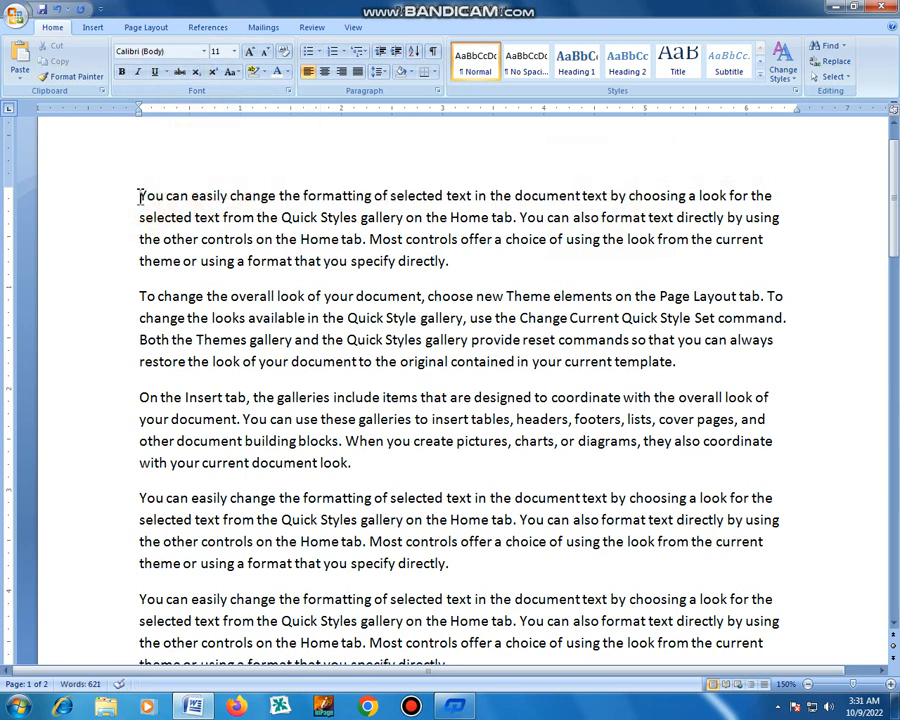
{"action": "key", "text": "Return"}
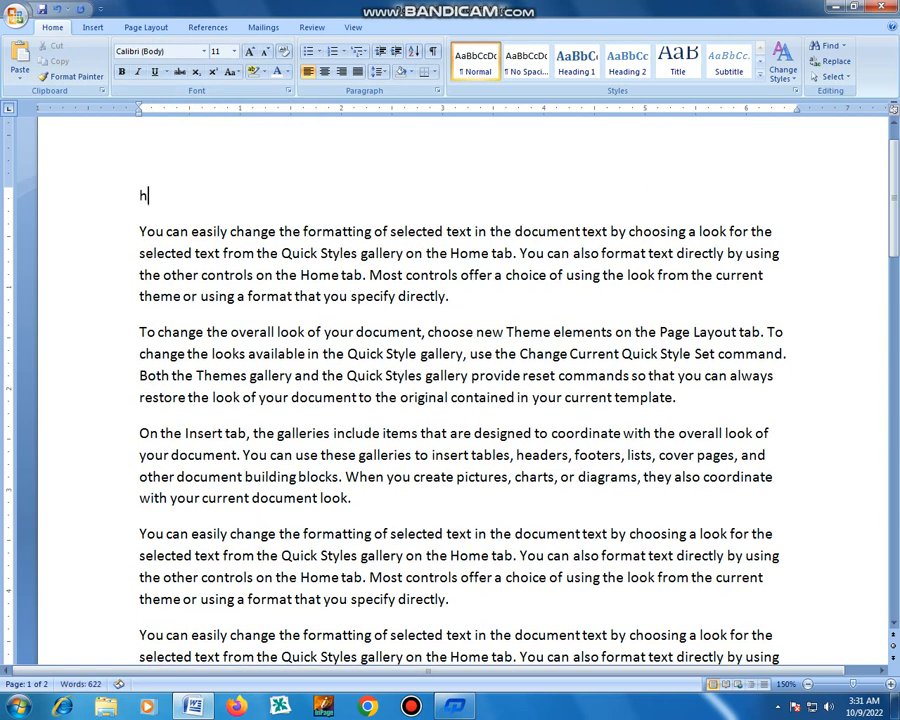
{"action": "key", "text": "BackSpace"}
{"action": "type", "text": "H2O"}
Step: Format the 2 in "H2O" as subscript
{"action": "left_click_drag", "start_coordinate": [147, 197], "coordinate": [156, 199]}
{"action": "key", "text": "ctrl+equal"}
{"action": "left_click", "coordinate": [197, 80]}
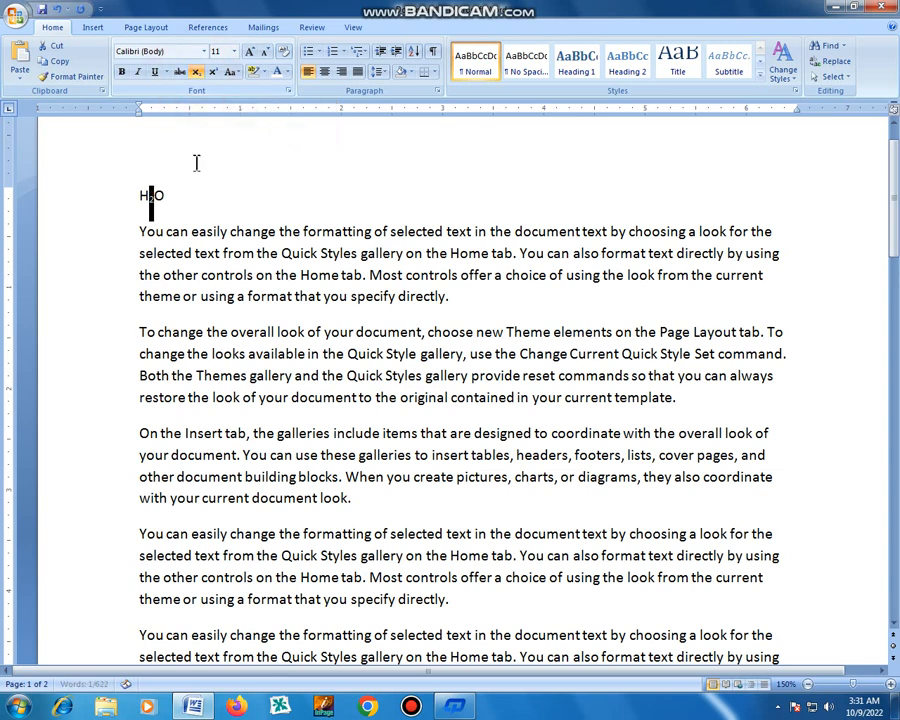
{"action": "left_click", "coordinate": [170, 197]}
Step: Enlarge the whole "H2O" line to font size 14
{"action": "left_click_drag", "start_coordinate": [172, 197], "coordinate": [139, 196]}
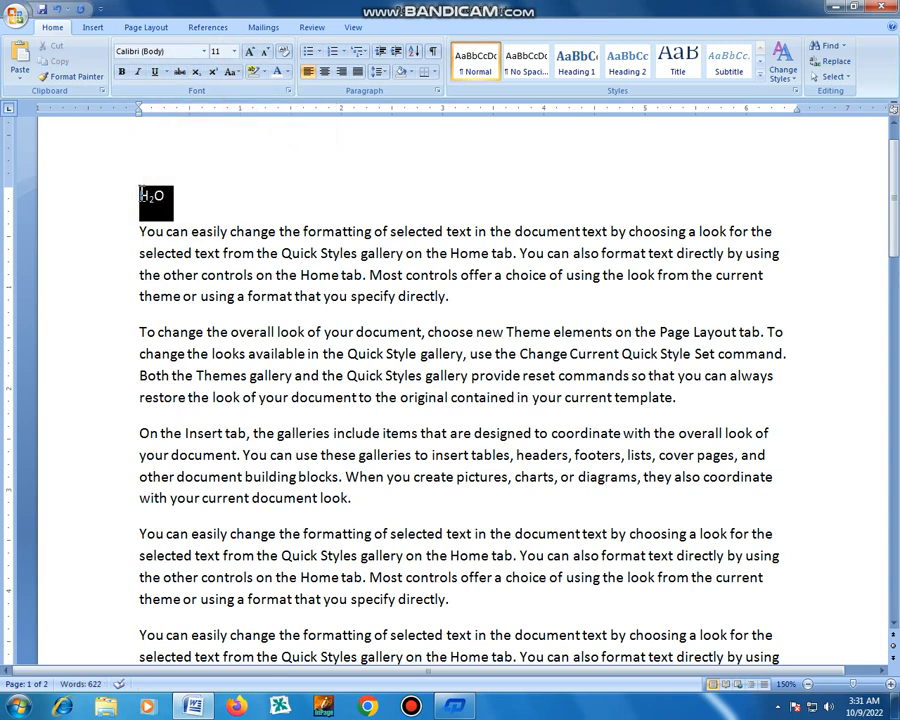
{"action": "left_click", "coordinate": [249, 51]}
{"action": "left_click", "coordinate": [249, 51]}
{"action": "left_click", "coordinate": [199, 220]}
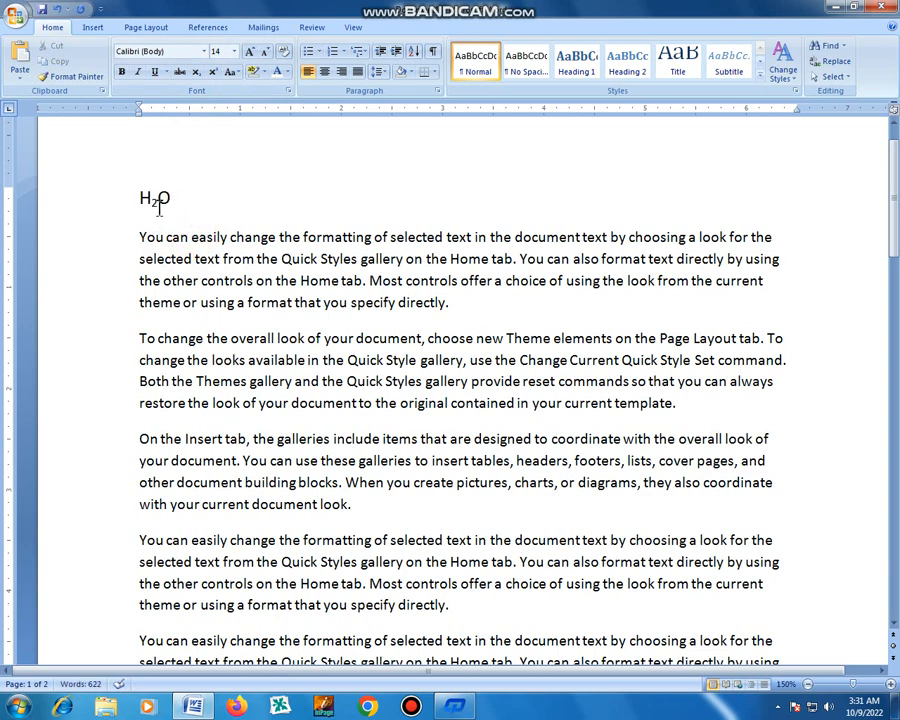
Step: Remove the subscript formatting from the 2 in "H2O"
{"action": "left_click", "coordinate": [158, 209]}
{"action": "left_click_drag", "start_coordinate": [155, 212], "coordinate": [151, 200]}
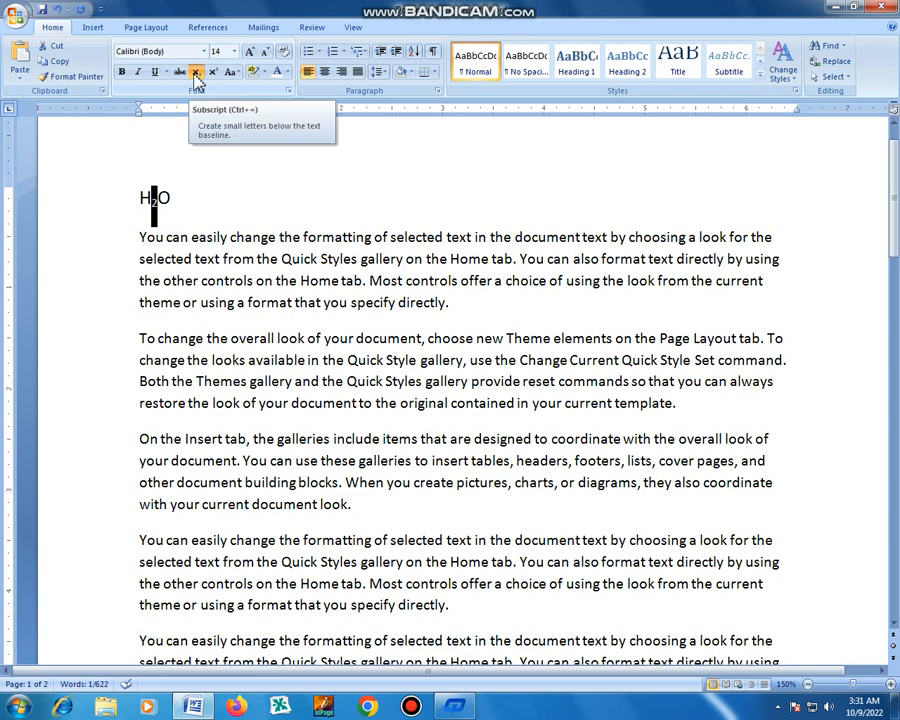
{"action": "left_click", "coordinate": [197, 76]}
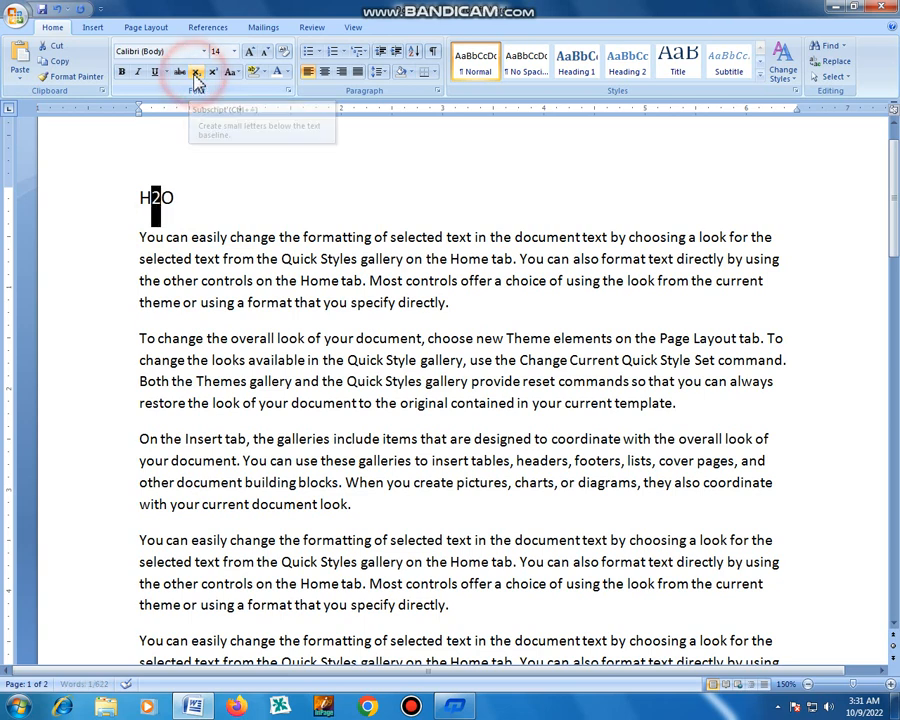
{"action": "left_click", "coordinate": [221, 167]}
Step: Format the 2 in "H2O" as superscript
{"action": "left_click_drag", "start_coordinate": [157, 203], "coordinate": [146, 183]}
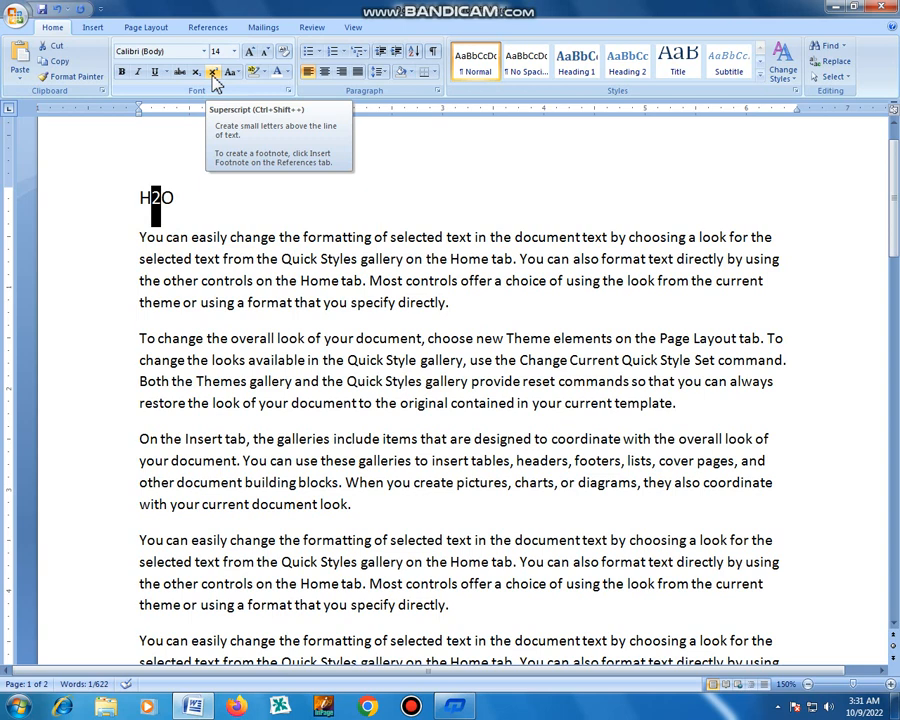
{"action": "left_click", "coordinate": [213, 82]}
{"action": "left_click", "coordinate": [201, 185]}
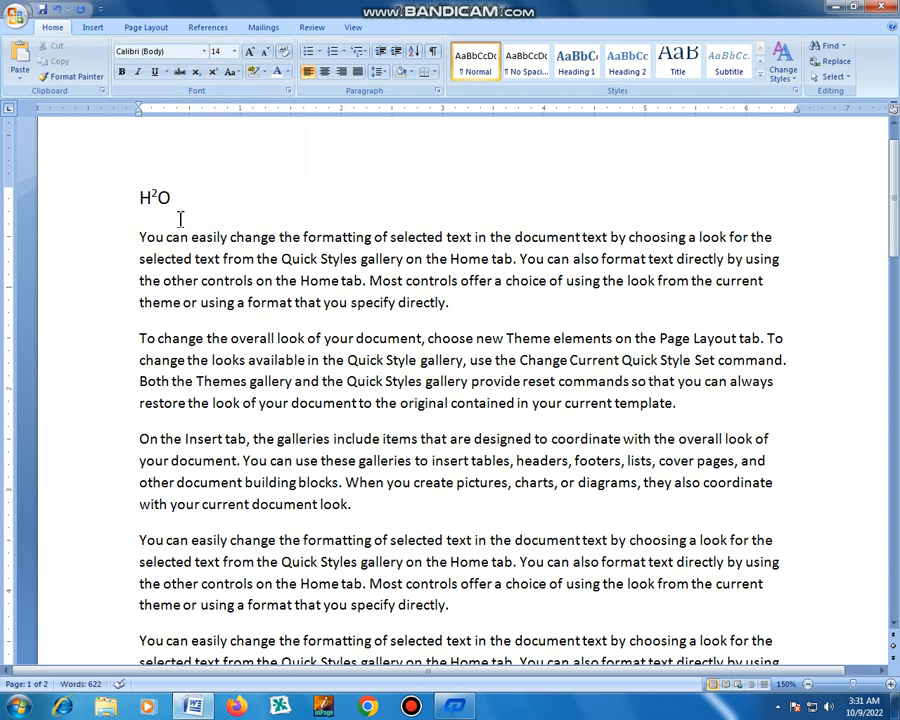
Step: Remove the superscript formatting from the 2 in "H2O"
{"action": "left_click", "coordinate": [158, 202]}
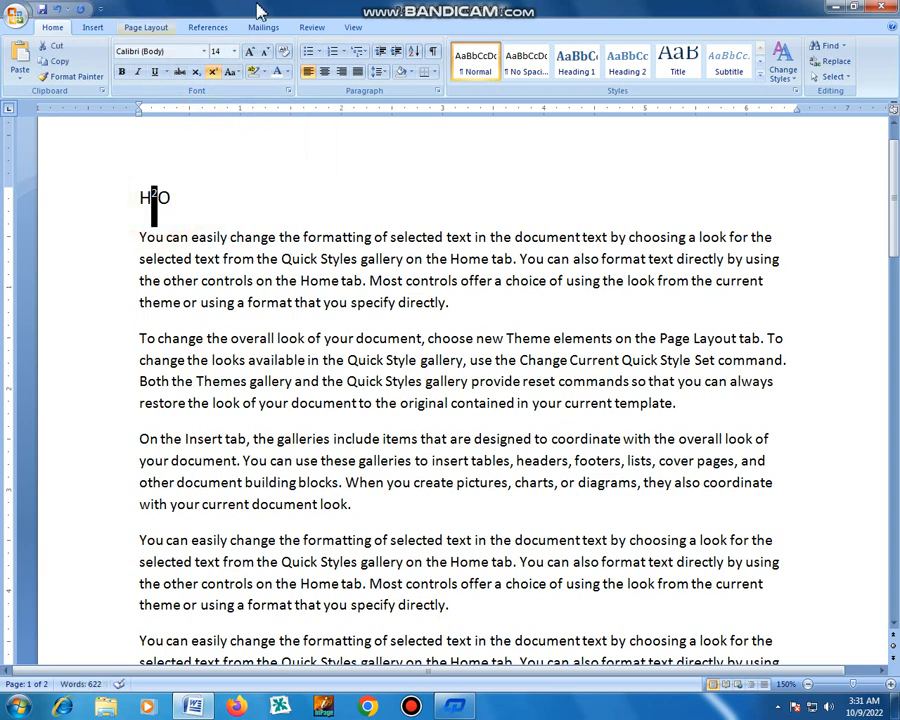
{"action": "left_click", "coordinate": [214, 74]}
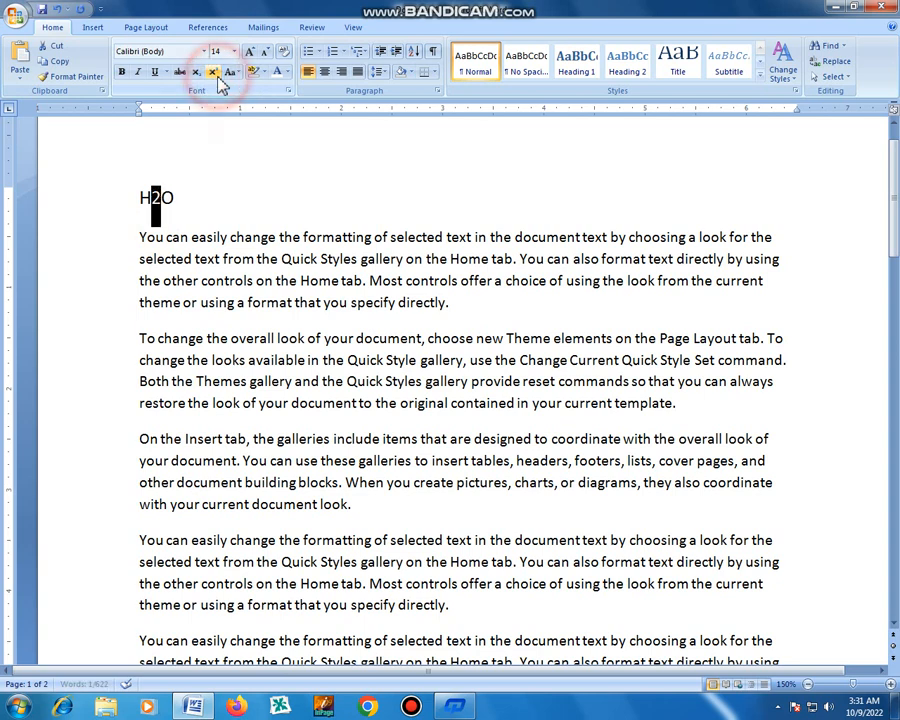
{"action": "left_click", "coordinate": [249, 154]}
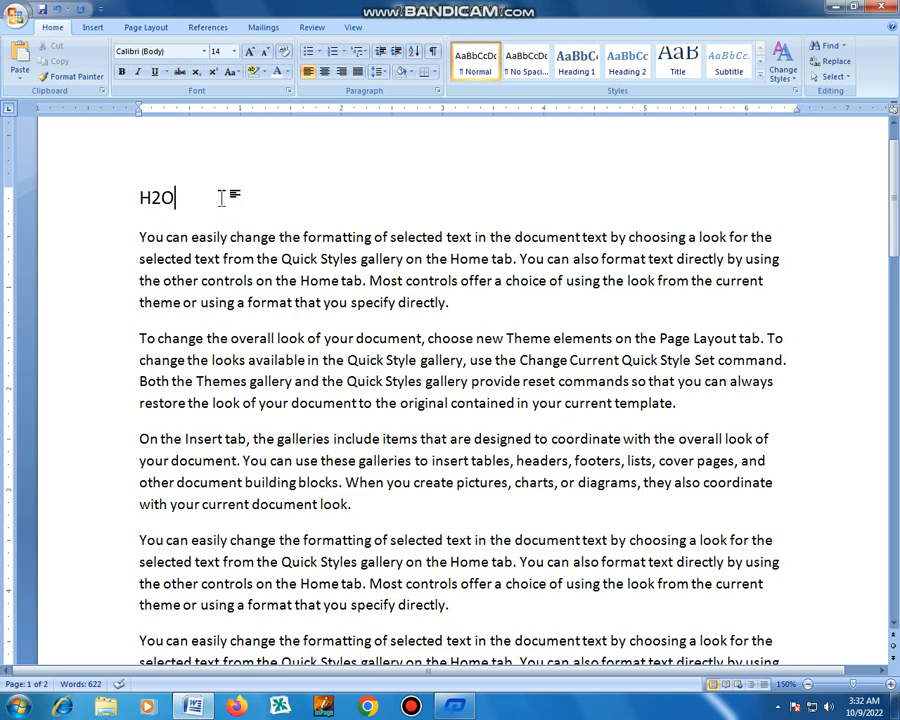
Step: Delete the "H2O" text from the line above the first paragraph
{"action": "key", "text": "BackSpace"}
{"action": "key", "text": "BackSpace"}
{"action": "key", "text": "BackSpace"}
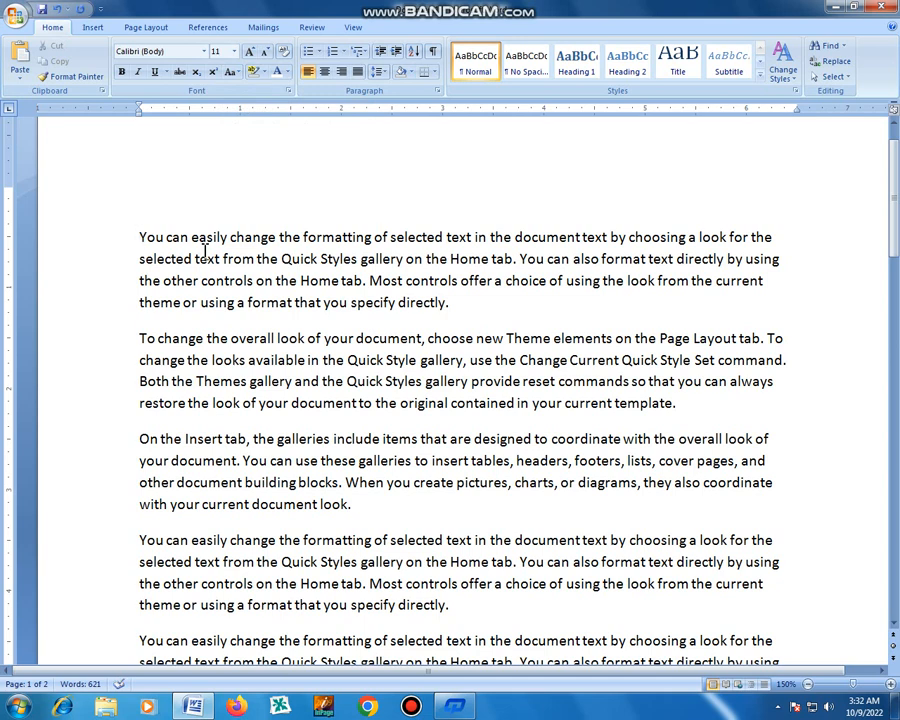
Step: Change the case of the whole first paragraph to lowercase
{"action": "triple_click", "coordinate": [205, 255]}
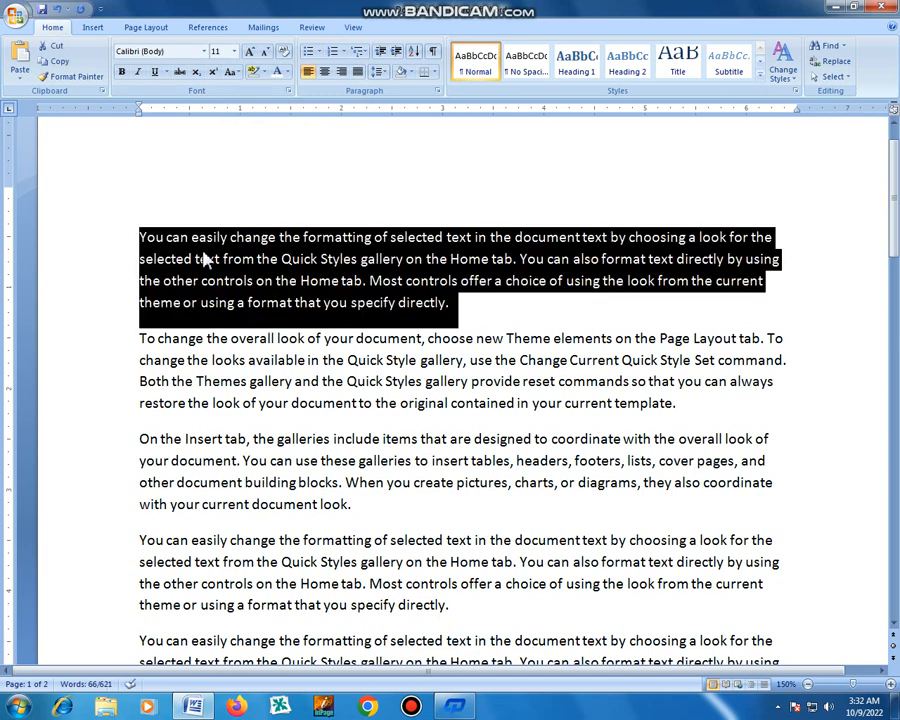
{"action": "left_click", "coordinate": [234, 73]}
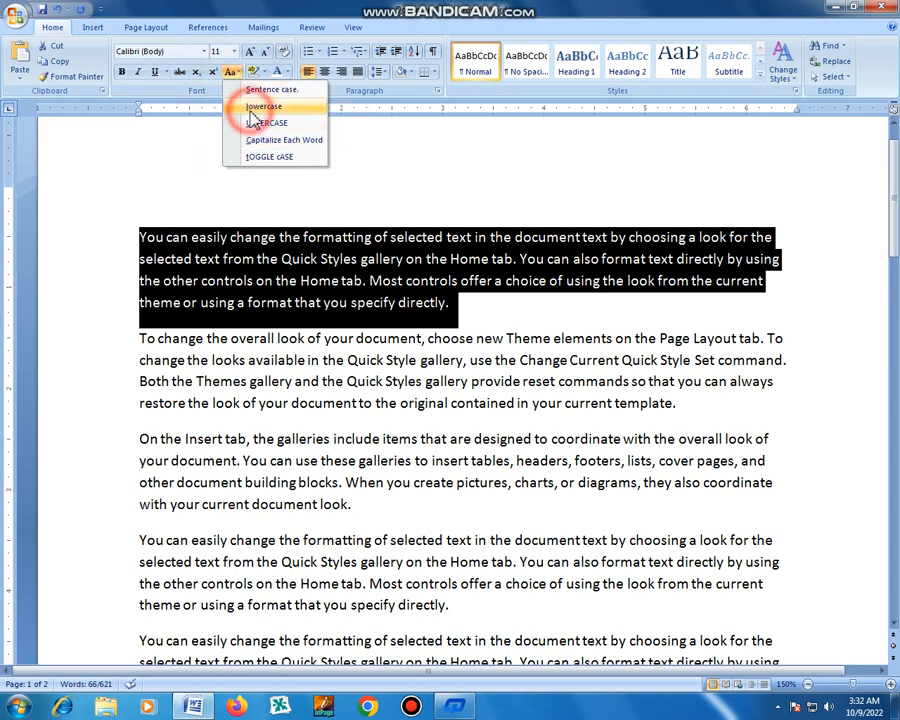
{"action": "left_click", "coordinate": [252, 108]}
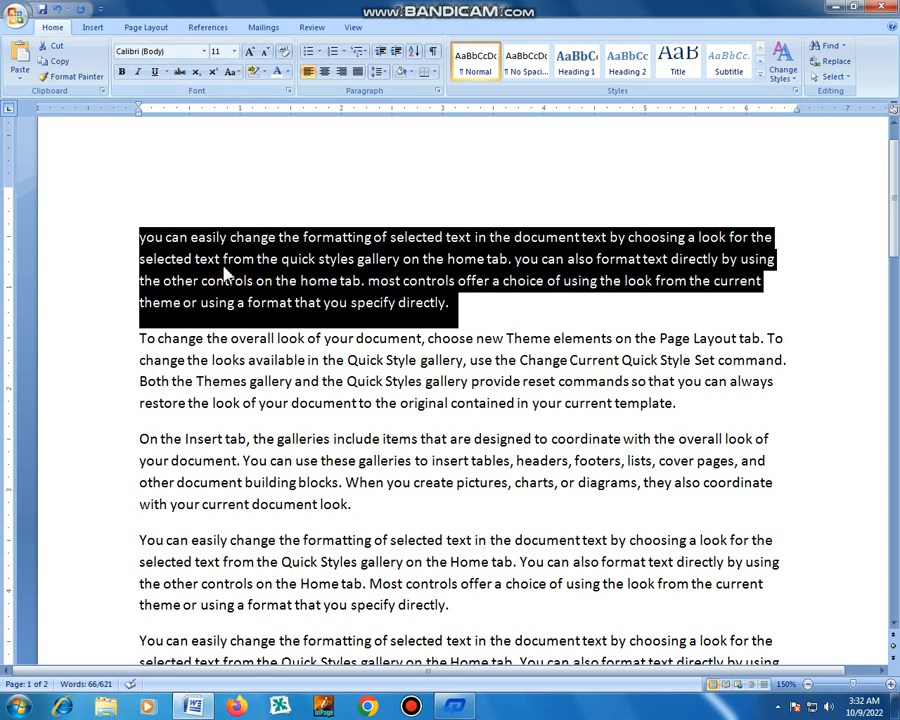
{"action": "left_click", "coordinate": [135, 237]}
{"action": "double_click", "coordinate": [150, 238]}
{"action": "left_click", "coordinate": [141, 237]}
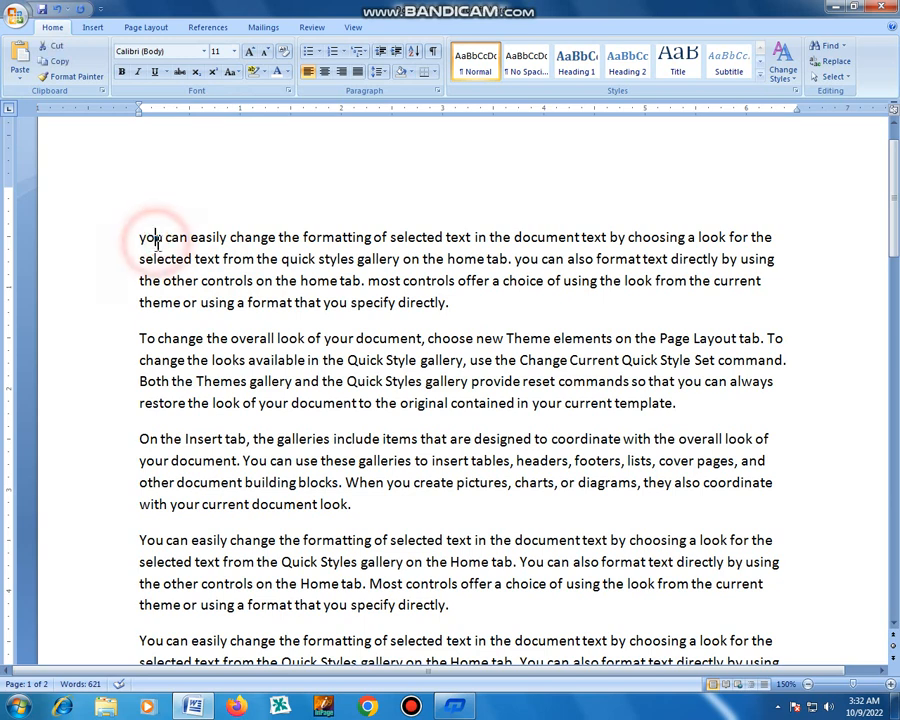
{"action": "left_click", "coordinate": [128, 244]}
{"action": "left_click", "coordinate": [185, 258]}
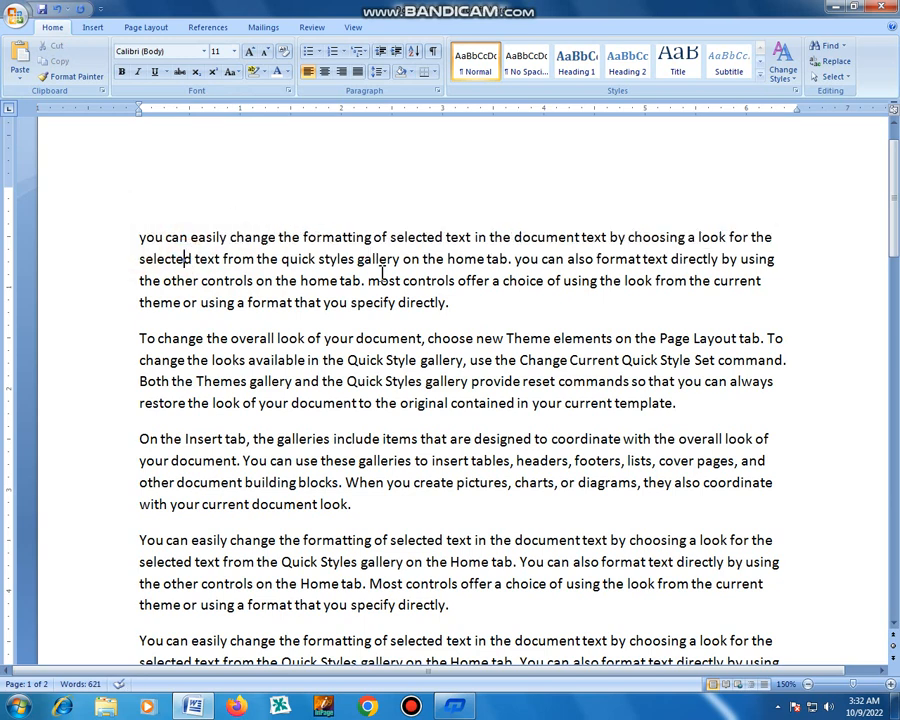
Step: Convert the entire first paragraph to UPPERCASE and deselect it
{"action": "left_click_drag", "start_coordinate": [469, 296], "coordinate": [141, 236]}
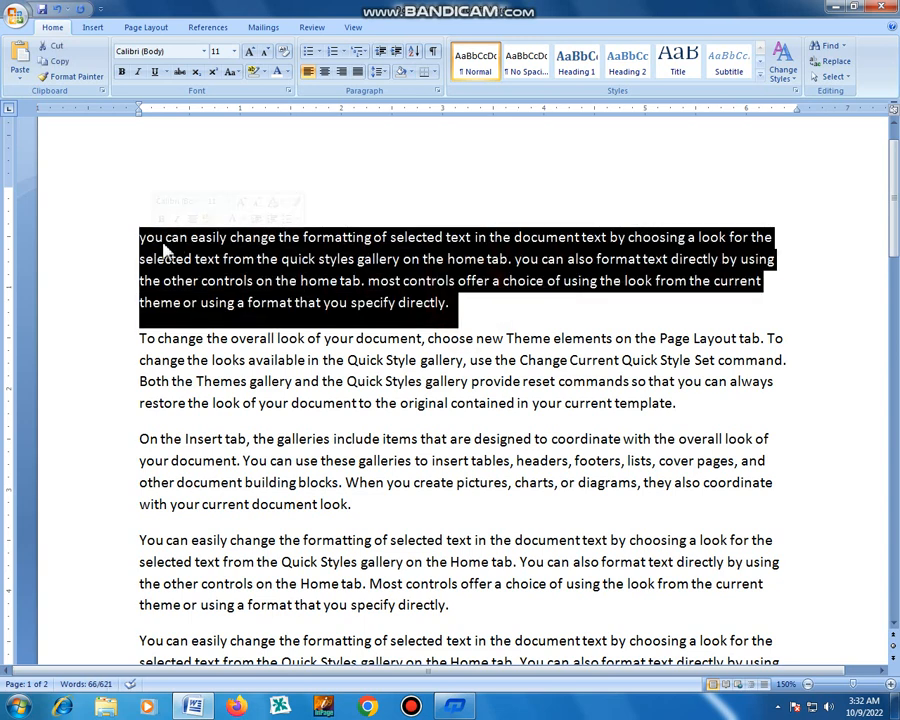
{"action": "left_click", "coordinate": [231, 73]}
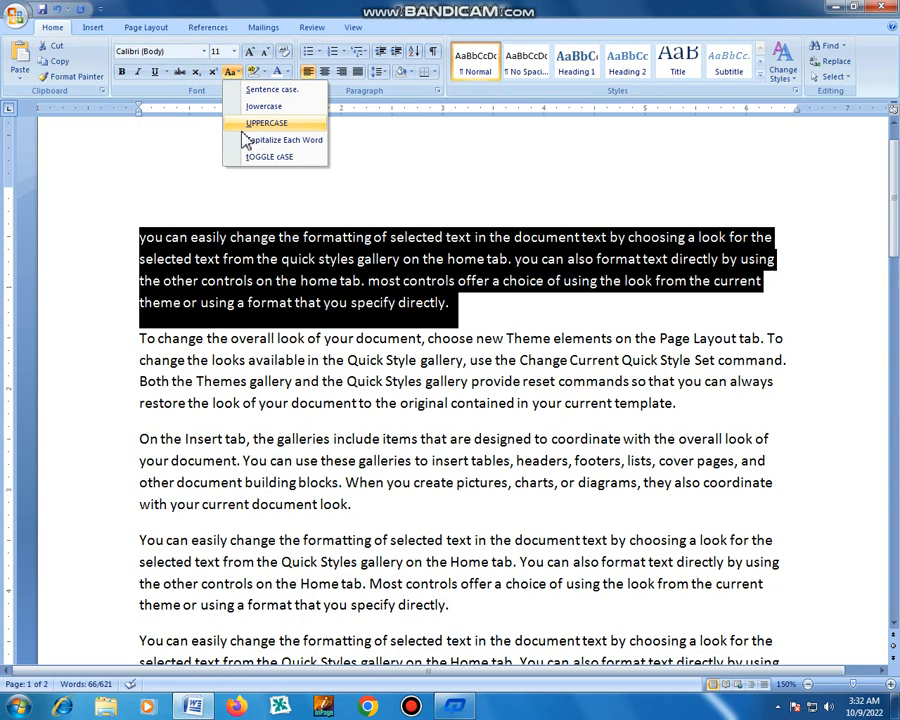
{"action": "left_click", "coordinate": [255, 123]}
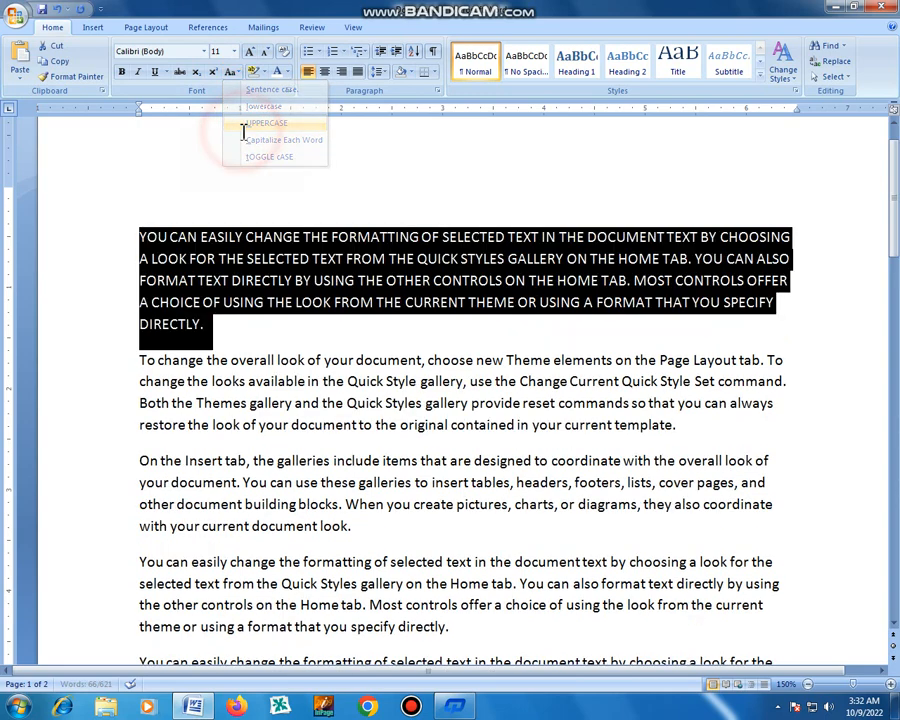
{"action": "left_click", "coordinate": [292, 258]}
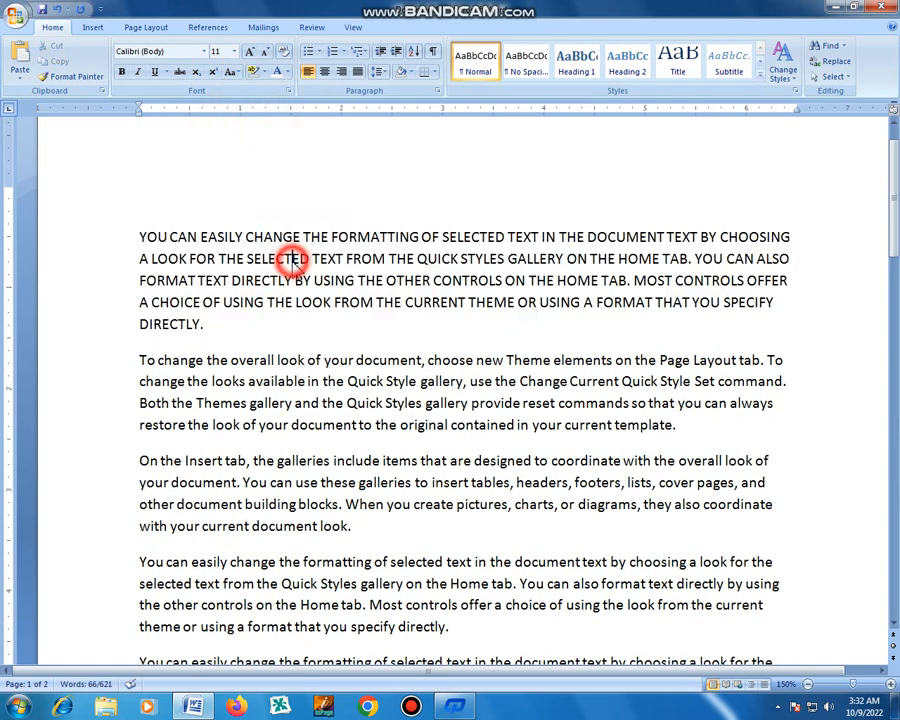
Step: Apply the Capitalize Each Word case option to the full first paragraph
{"action": "left_click", "coordinate": [130, 236], "text": "shift"}
{"action": "left_click", "coordinate": [211, 322], "text": "shift"}
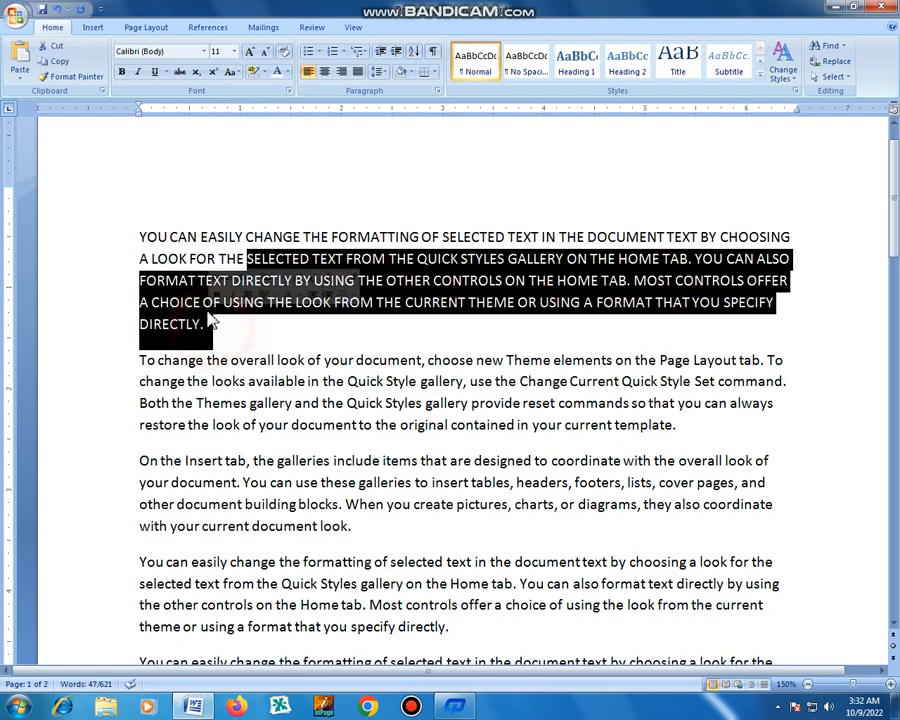
{"action": "left_click", "coordinate": [141, 232]}
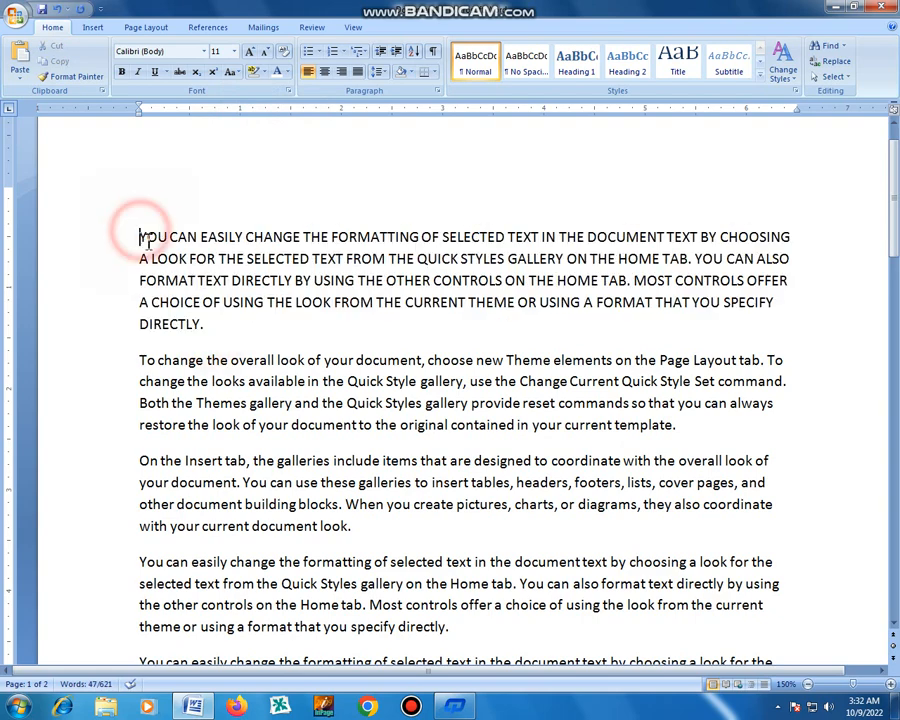
{"action": "left_click", "coordinate": [211, 321], "text": "shift"}
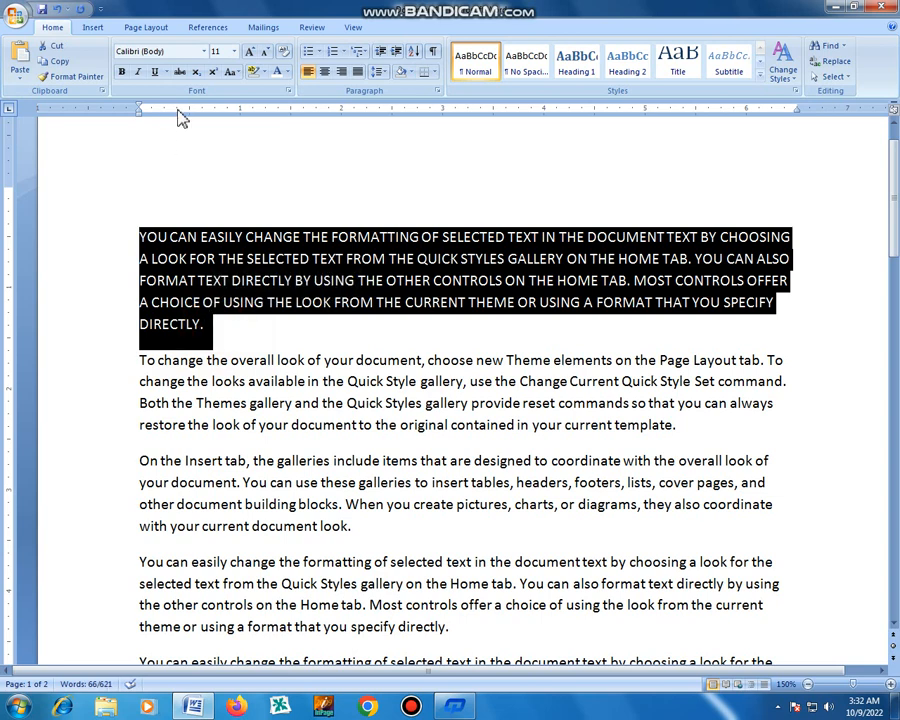
{"action": "left_click", "coordinate": [231, 72]}
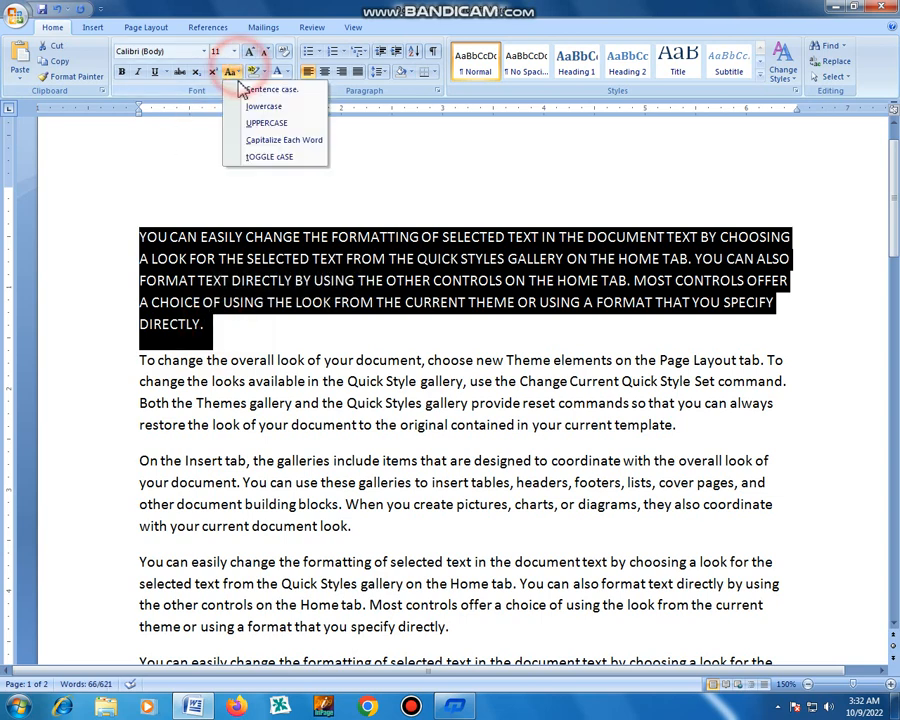
{"action": "left_click", "coordinate": [255, 143]}
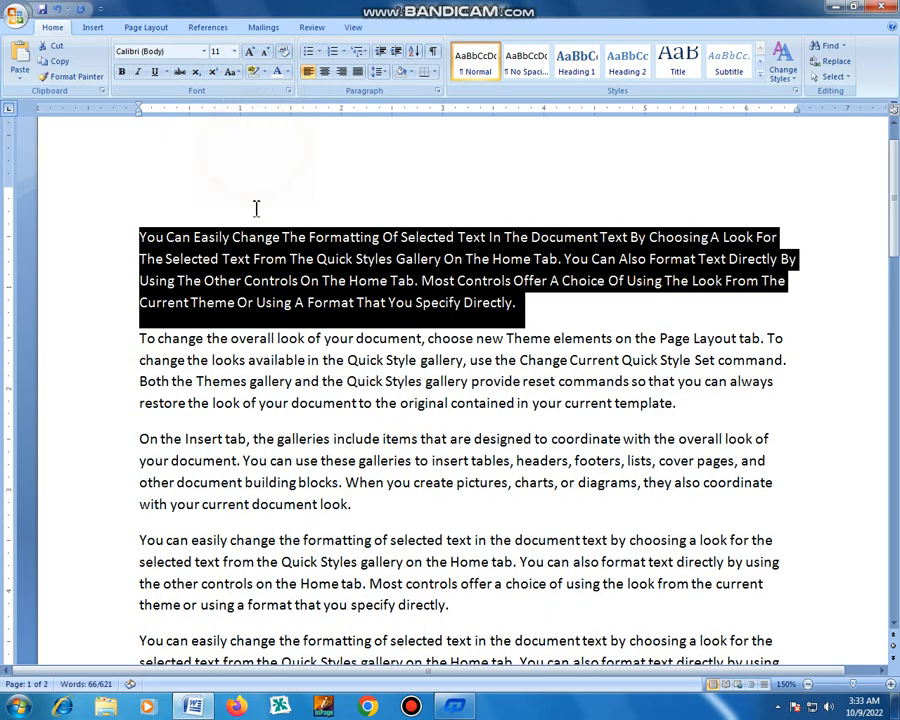
Step: Examine the initial letters of the opening words in the first paragraph, from "You" to "Change"
{"action": "left_click", "coordinate": [243, 257]}
{"action": "left_click", "coordinate": [140, 237]}
{"action": "mouse_move", "coordinate": [140, 237]}
{"action": "left_mouse_down"}
{"action": "mouse_move", "coordinate": [156, 238]}
{"action": "mouse_move", "coordinate": [138, 237]}
{"action": "left_mouse_up"}
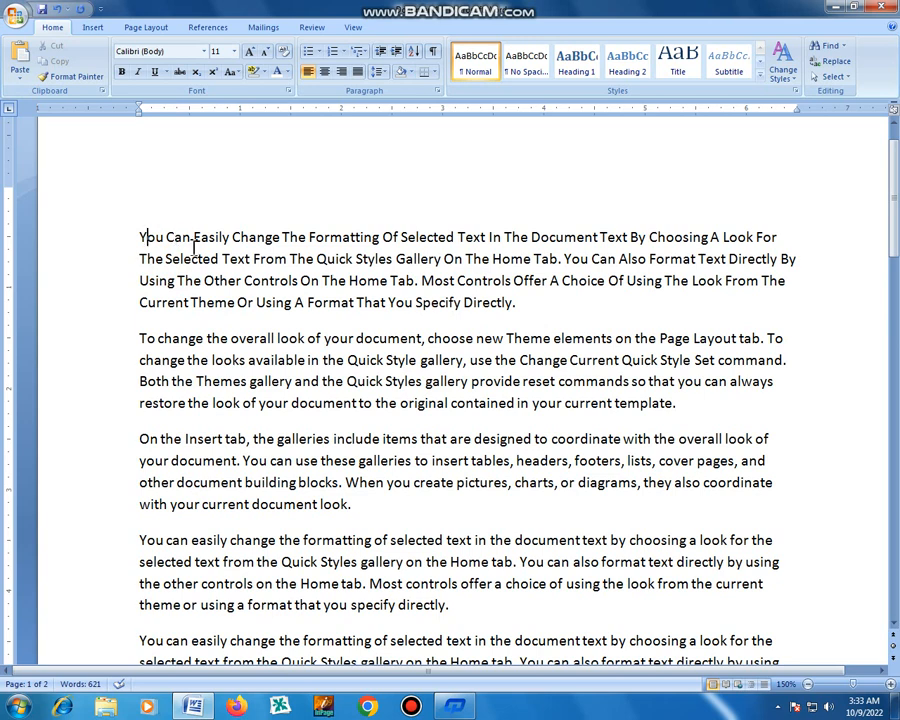
{"action": "left_click", "coordinate": [168, 237]}
{"action": "left_click_drag", "start_coordinate": [173, 236], "coordinate": [231, 240]}
{"action": "left_click", "coordinate": [194, 238]}
{"action": "left_click_drag", "start_coordinate": [166, 238], "coordinate": [275, 238]}
{"action": "left_click", "coordinate": [212, 240]}
{"action": "left_click", "coordinate": [235, 238]}
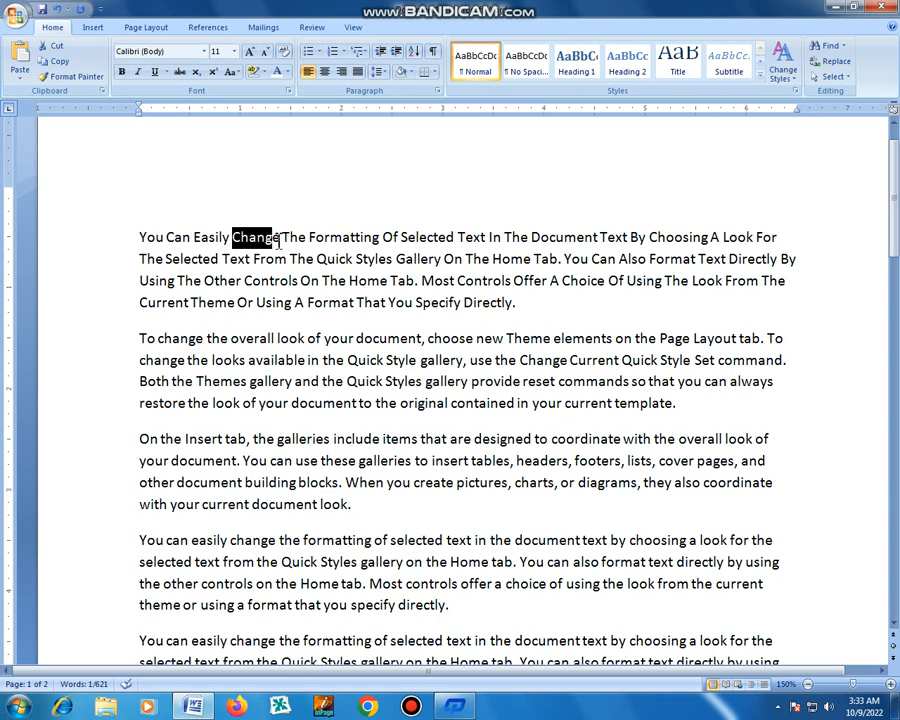
{"action": "left_click", "coordinate": [238, 237]}
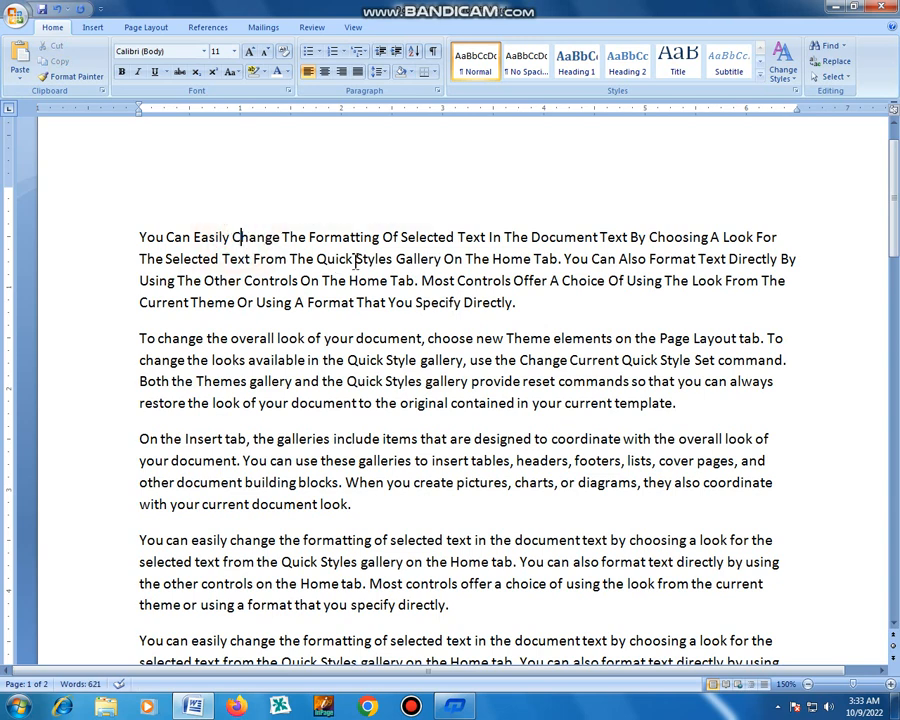
Step: Apply tOGGLE cASE to the whole first paragraph and check its opening words
{"action": "left_click_drag", "start_coordinate": [516, 302], "coordinate": [141, 237]}
{"action": "left_click", "coordinate": [163, 237]}
{"action": "left_click_drag", "start_coordinate": [524, 298], "coordinate": [157, 237]}
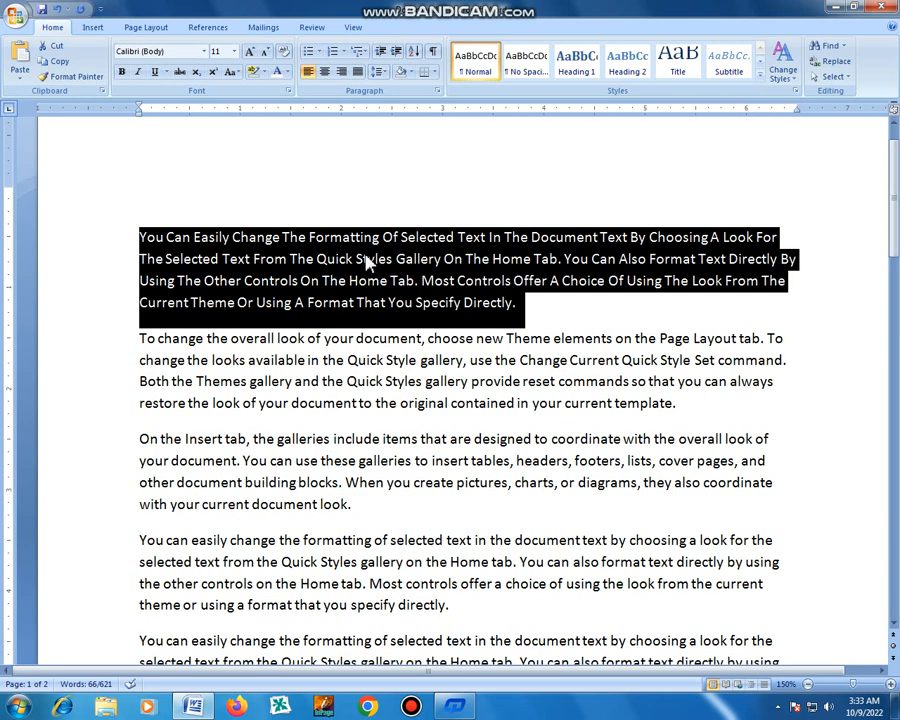
{"action": "left_click", "coordinate": [233, 72]}
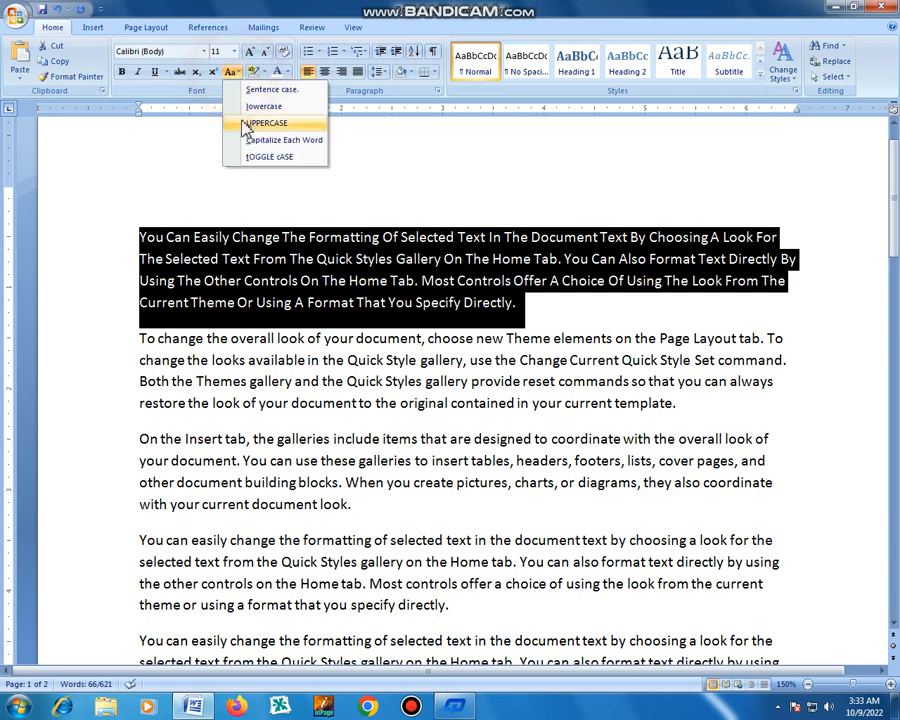
{"action": "left_click", "coordinate": [262, 157]}
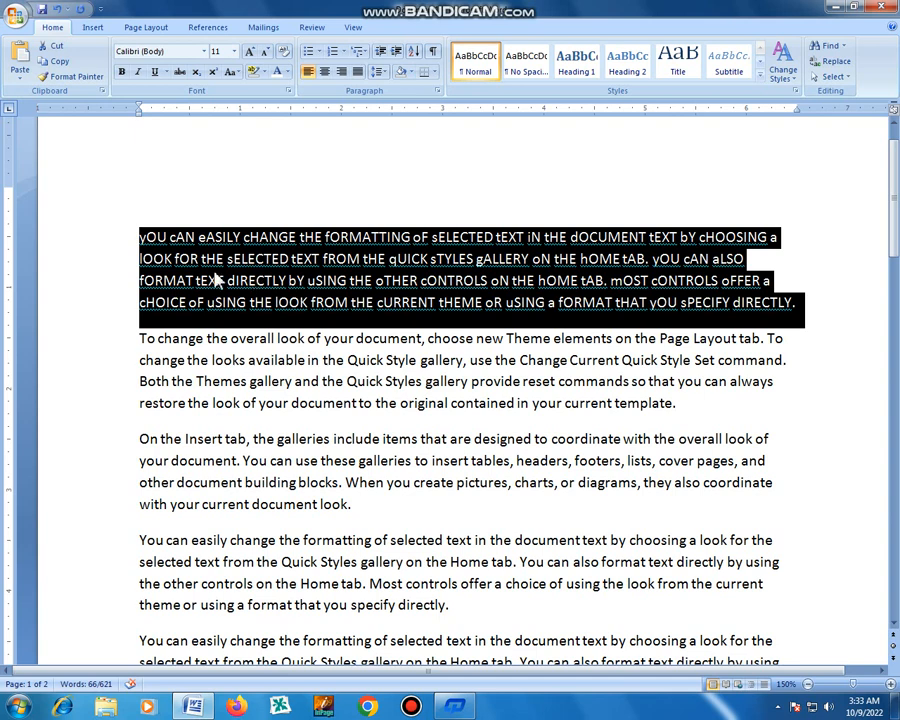
{"action": "left_click", "coordinate": [176, 258]}
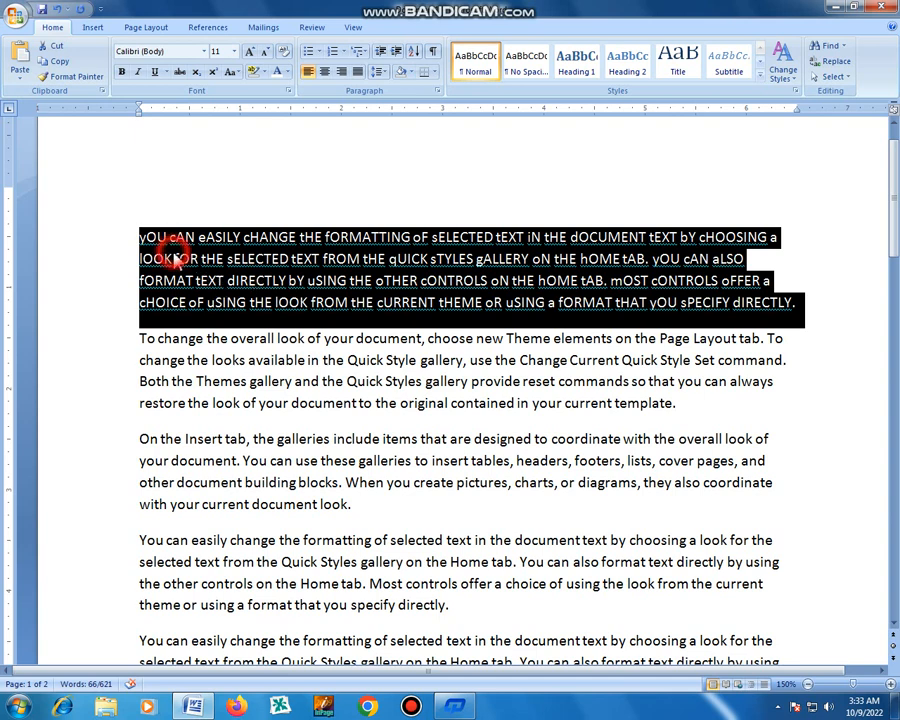
{"action": "left_click_drag", "start_coordinate": [141, 237], "coordinate": [157, 237]}
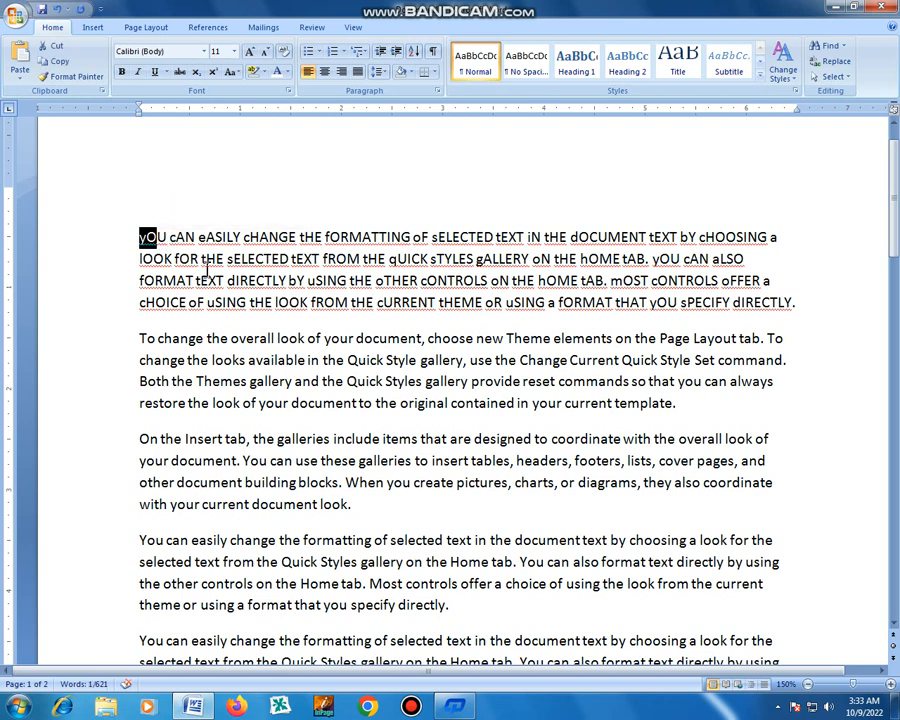
{"action": "double_click", "coordinate": [204, 238]}
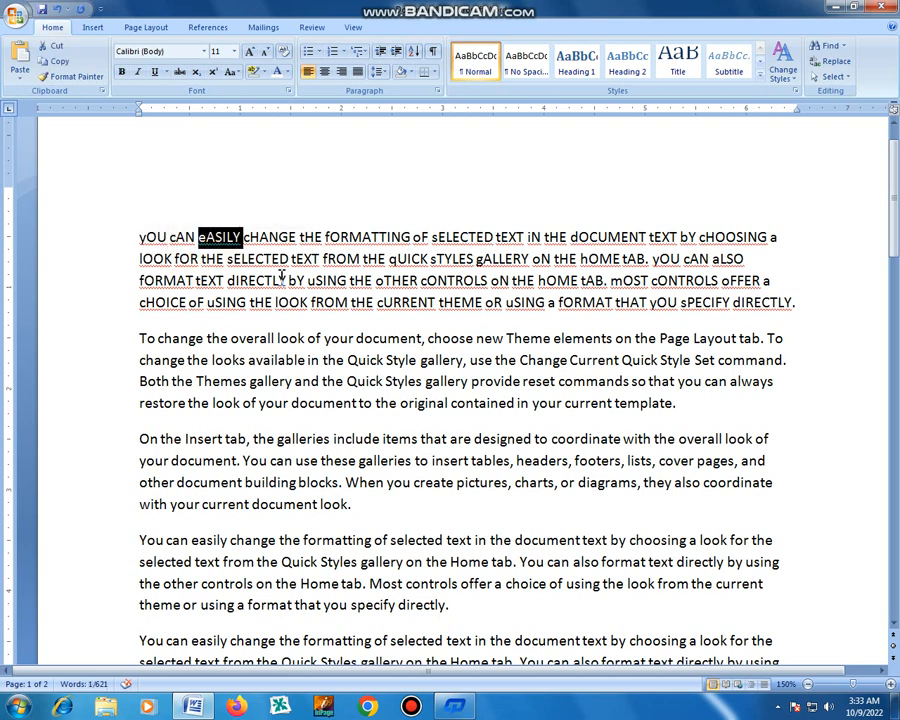
{"action": "left_click", "coordinate": [286, 280]}
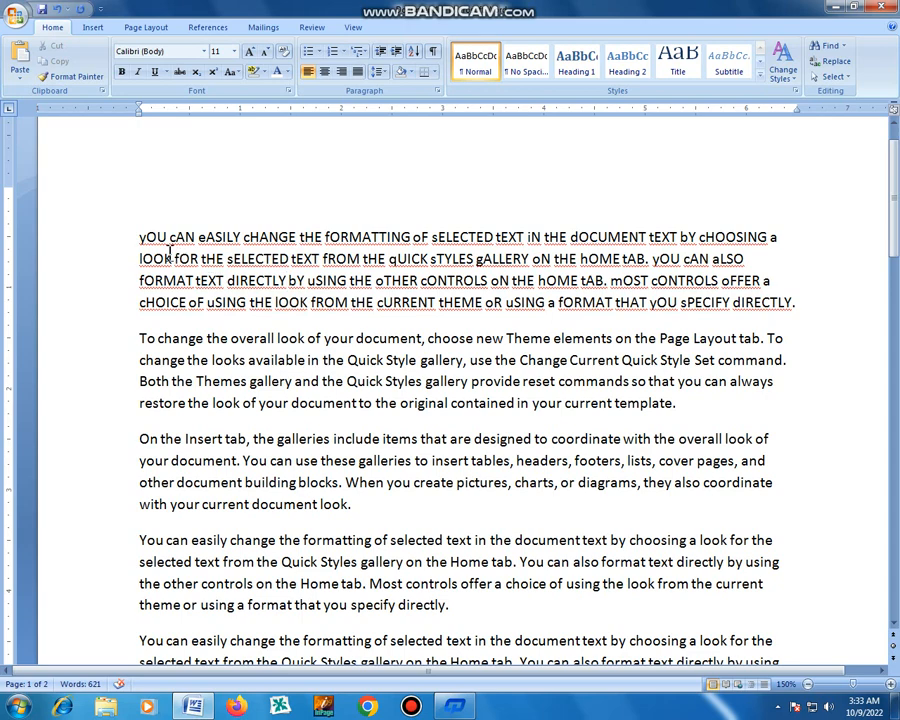
Step: Change the whole first paragraph to Sentence case
{"action": "left_click_drag", "start_coordinate": [140, 238], "coordinate": [756, 302]}
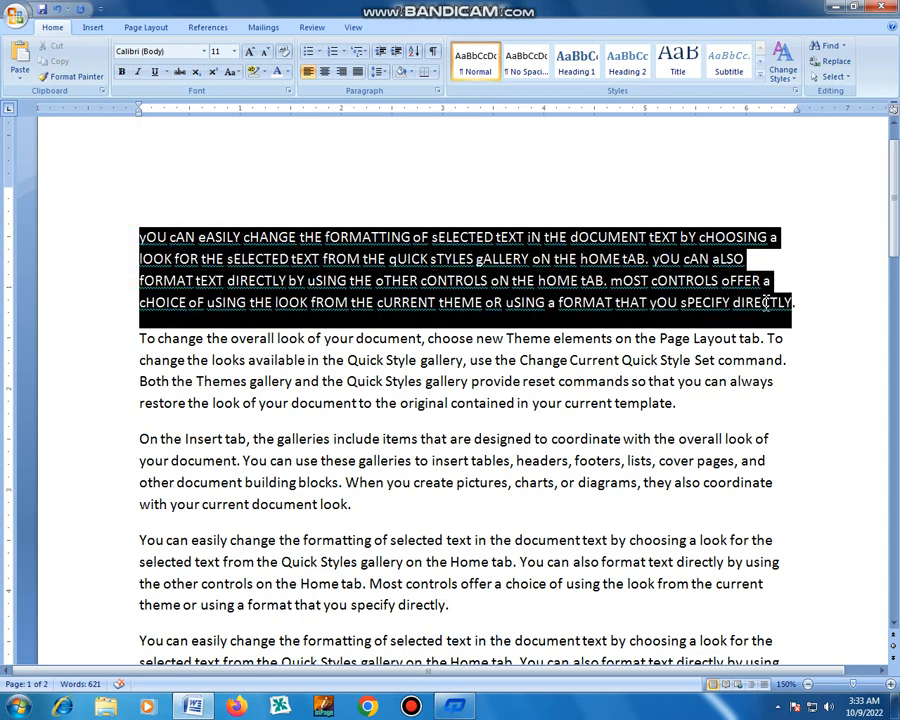
{"action": "left_click", "coordinate": [760, 302]}
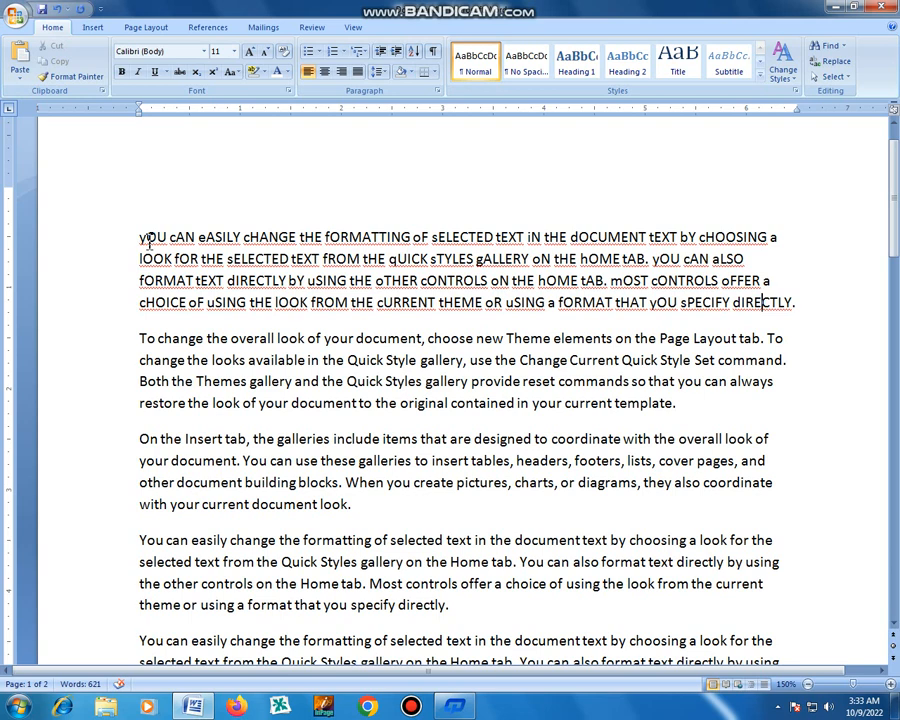
{"action": "left_click", "coordinate": [232, 72]}
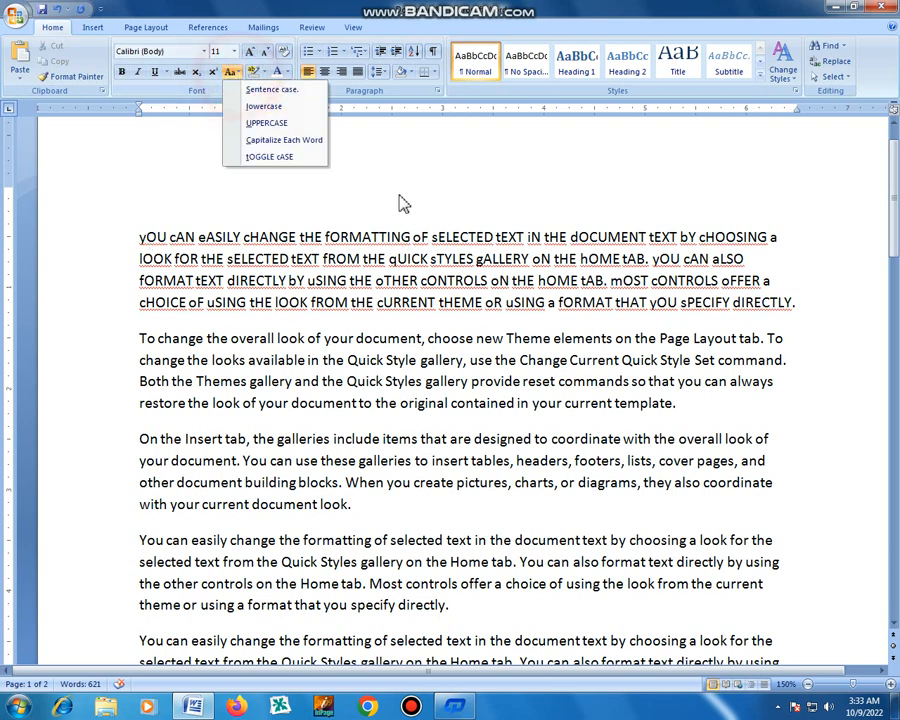
{"action": "left_click", "coordinate": [460, 195]}
{"action": "left_click_drag", "start_coordinate": [806, 308], "coordinate": [140, 237]}
{"action": "left_click", "coordinate": [232, 72]}
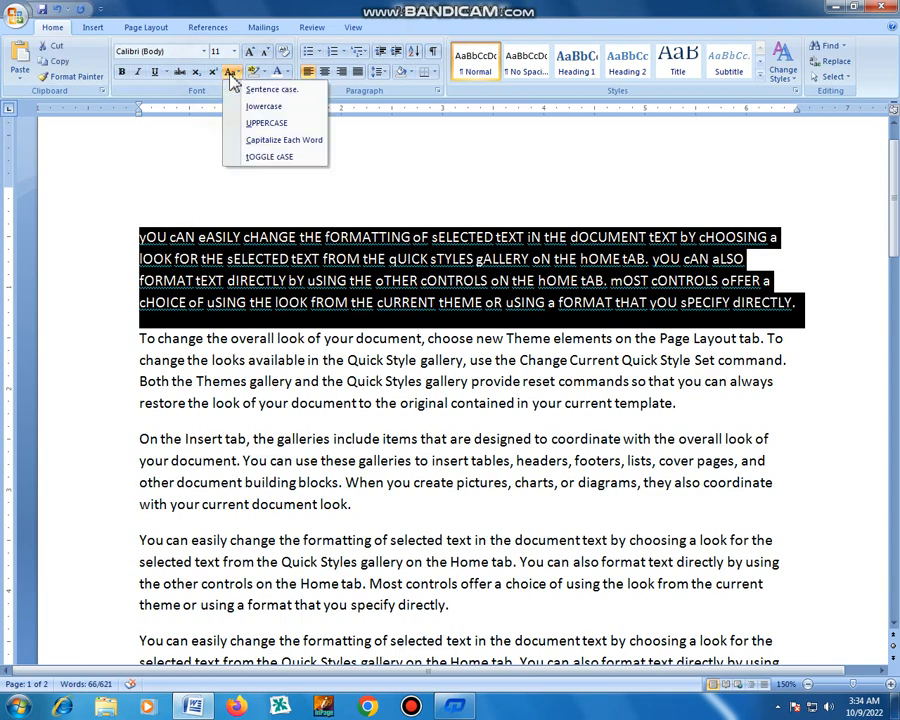
{"action": "left_click", "coordinate": [245, 90]}
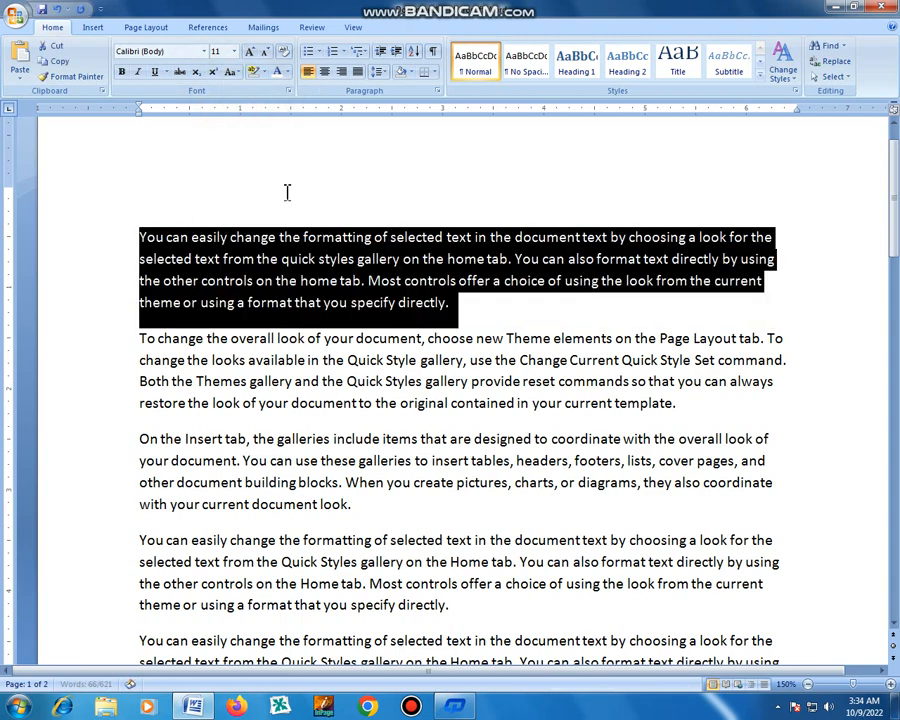
{"action": "left_click", "coordinate": [184, 222]}
{"action": "left_click_drag", "start_coordinate": [141, 240], "coordinate": [483, 313]}
{"action": "left_click", "coordinate": [266, 72]}
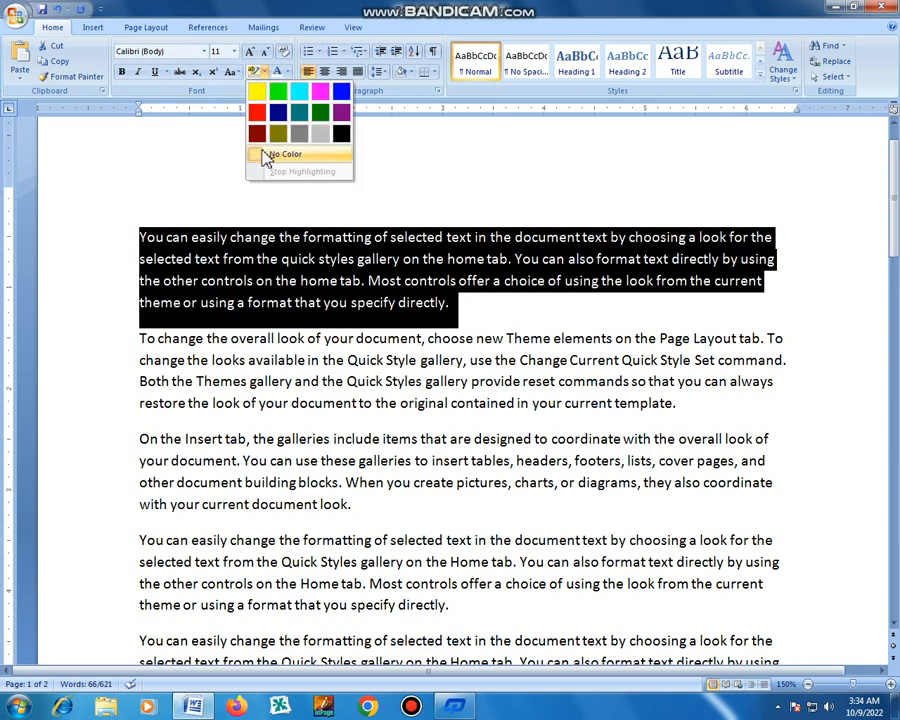
{"action": "left_click", "coordinate": [172, 185]}
{"action": "left_click", "coordinate": [115, 213]}
Step: Highlight "You can easily change the formatting of selected text" at the start of the first paragraph in light gray
{"action": "left_click_drag", "start_coordinate": [139, 237], "coordinate": [475, 237]}
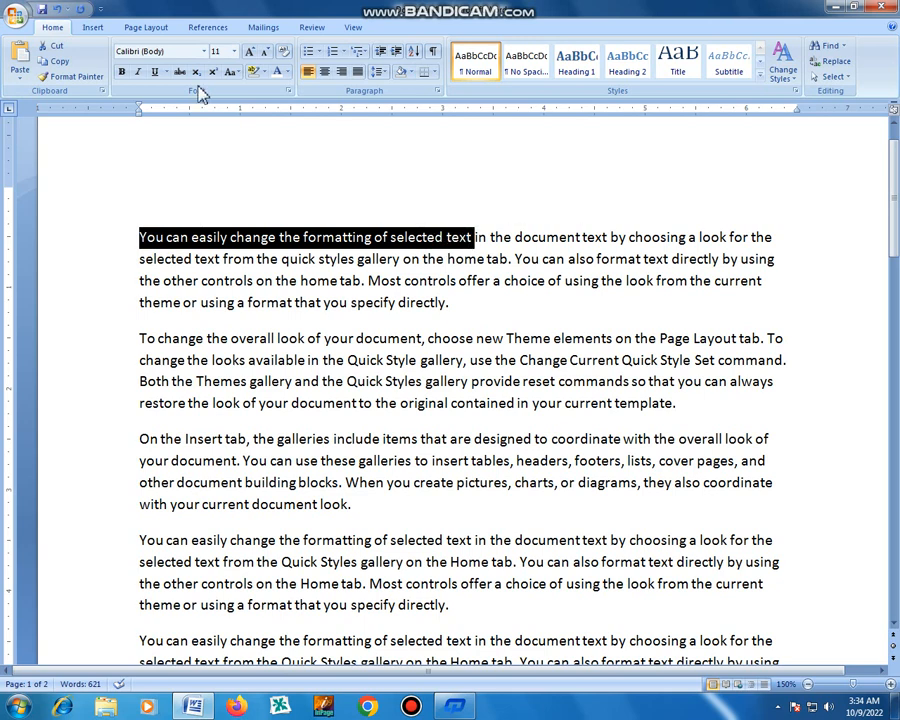
{"action": "left_click", "coordinate": [263, 73]}
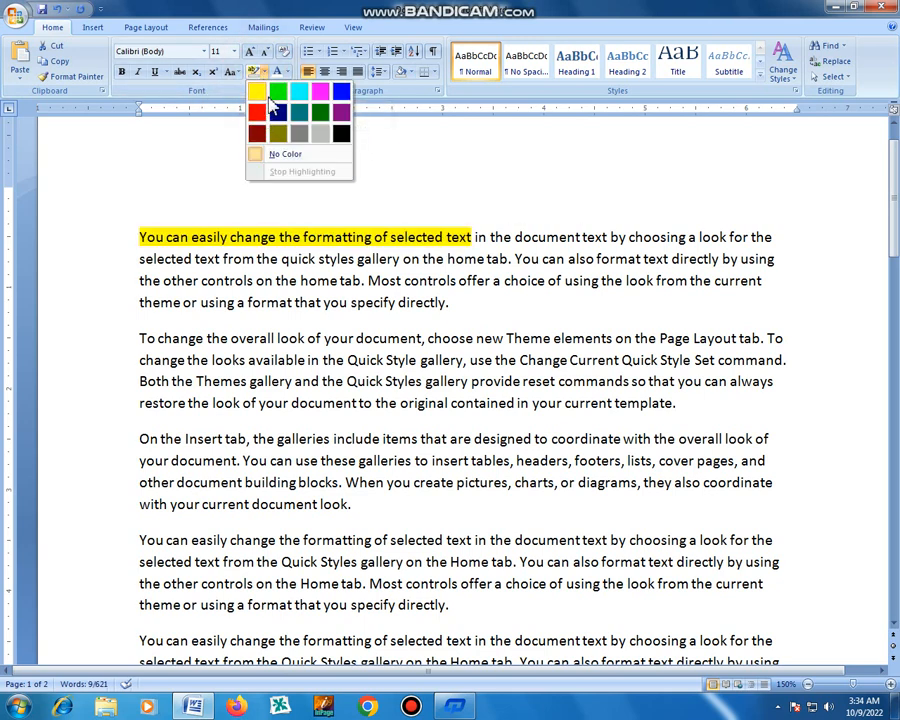
{"action": "left_click", "coordinate": [318, 135]}
Step: Set the font color of the gray-highlighted opening phrase in the first paragraph to dark blue
{"action": "left_click_drag", "start_coordinate": [472, 237], "coordinate": [139, 237]}
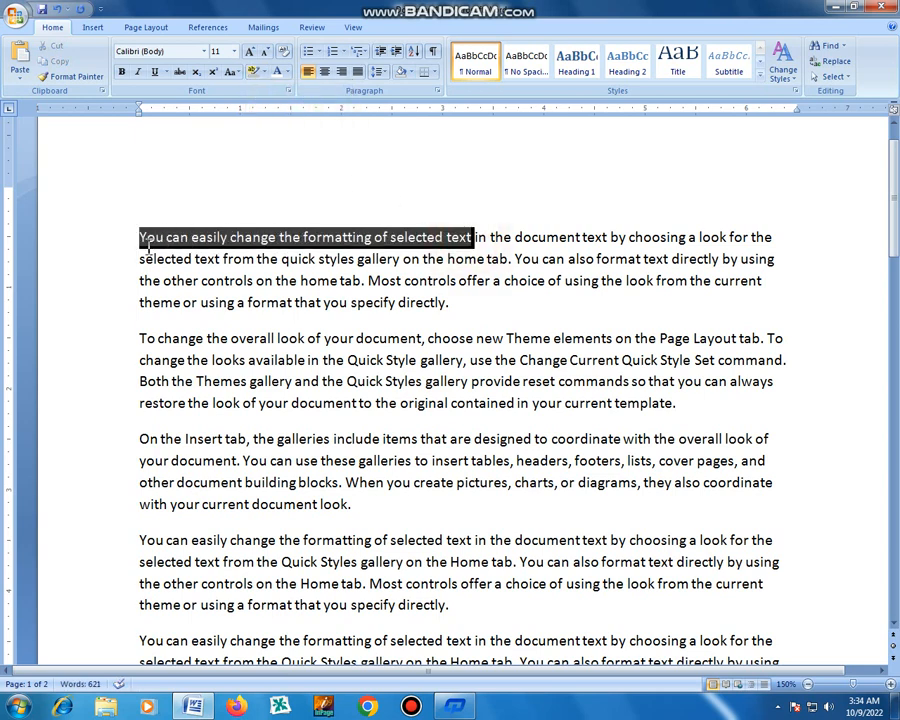
{"action": "left_click", "coordinate": [287, 72]}
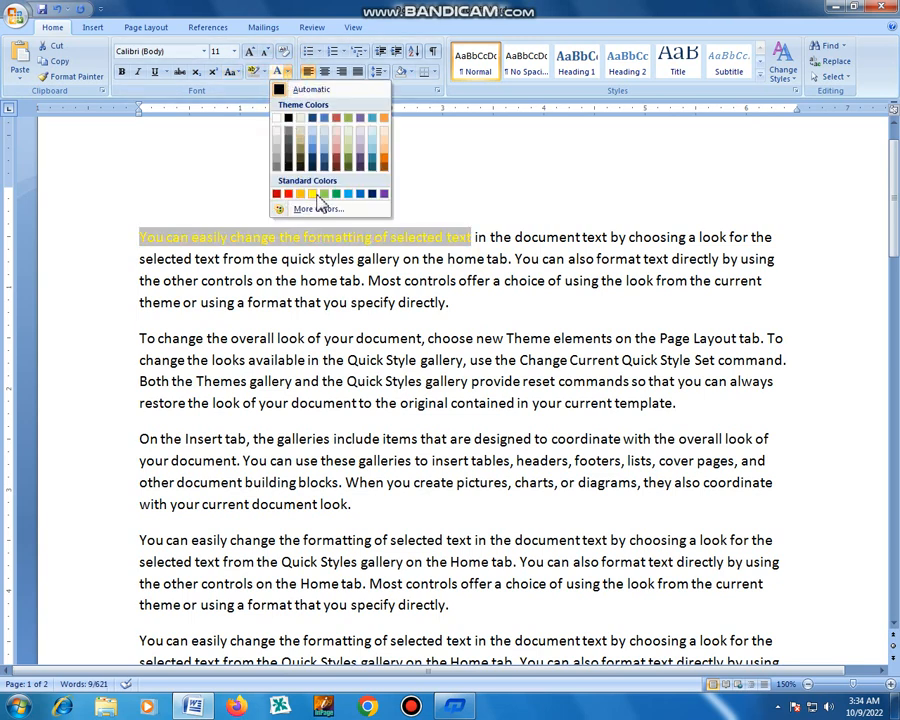
{"action": "left_click", "coordinate": [373, 195]}
{"action": "left_click", "coordinate": [450, 193]}
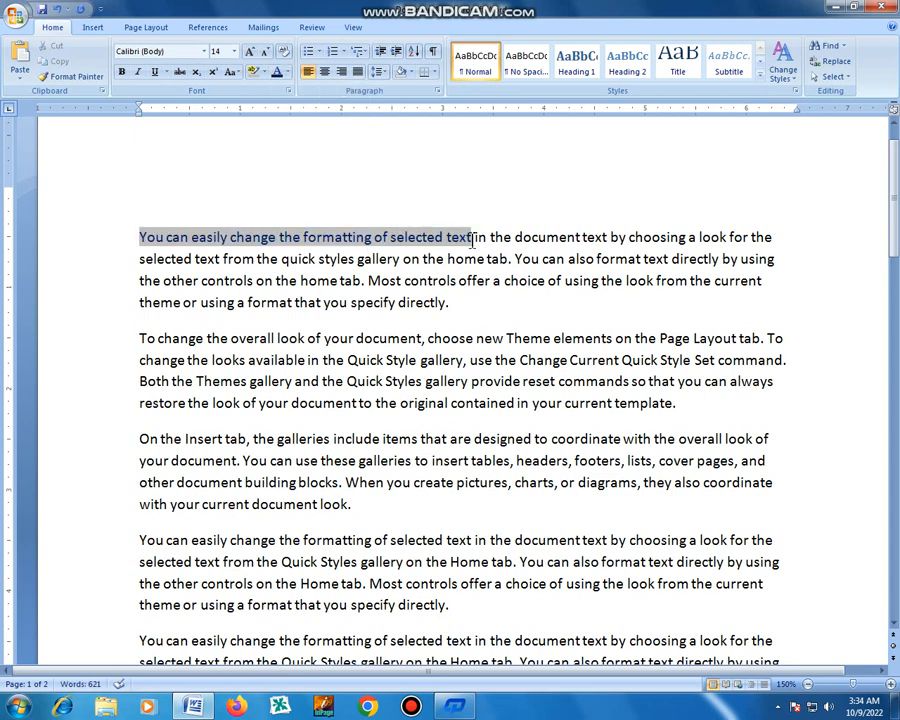
Step: Enlarge the highlighted opening phrase of the first paragraph to font size 18
{"action": "left_click_drag", "start_coordinate": [472, 240], "coordinate": [141, 237]}
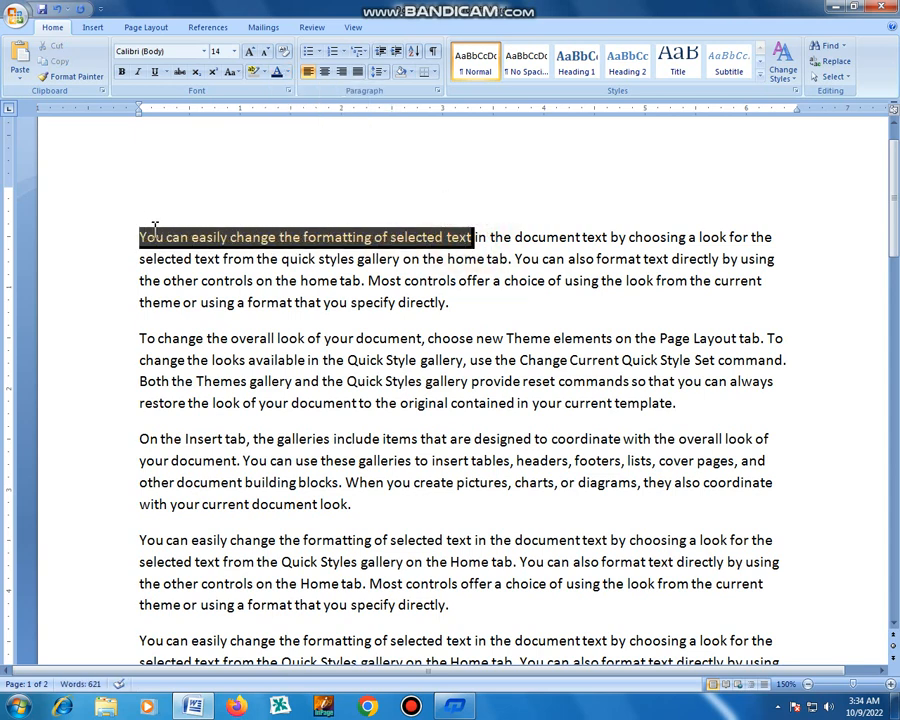
{"action": "left_click", "coordinate": [250, 48]}
{"action": "left_click", "coordinate": [250, 48]}
{"action": "left_click", "coordinate": [415, 147]}
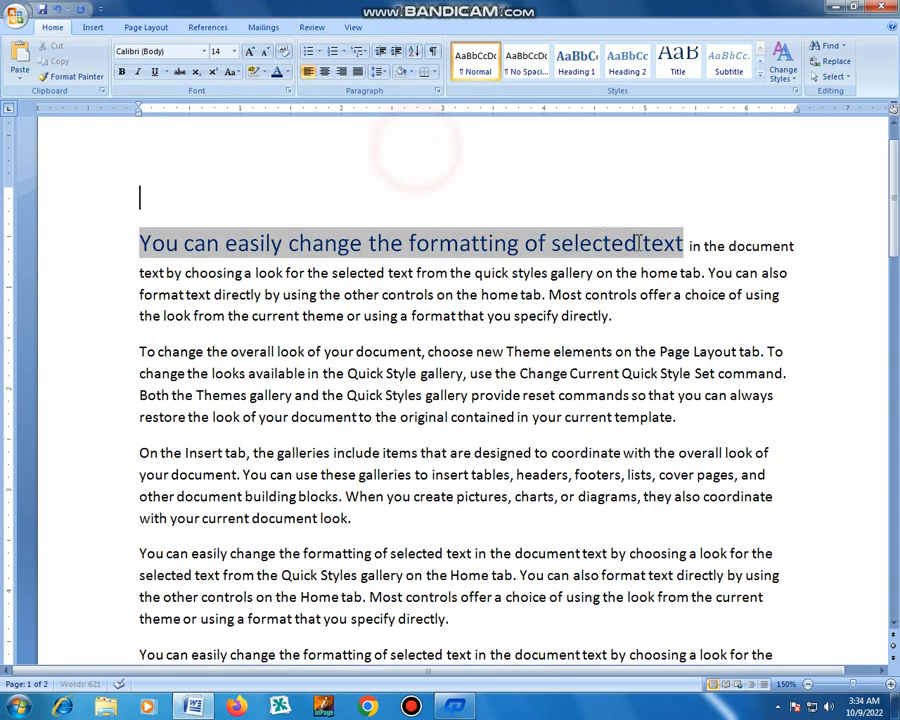
Step: Change the highlight of the enlarged opening phrase in the first paragraph to dark red
{"action": "left_click_drag", "start_coordinate": [686, 243], "coordinate": [180, 246]}
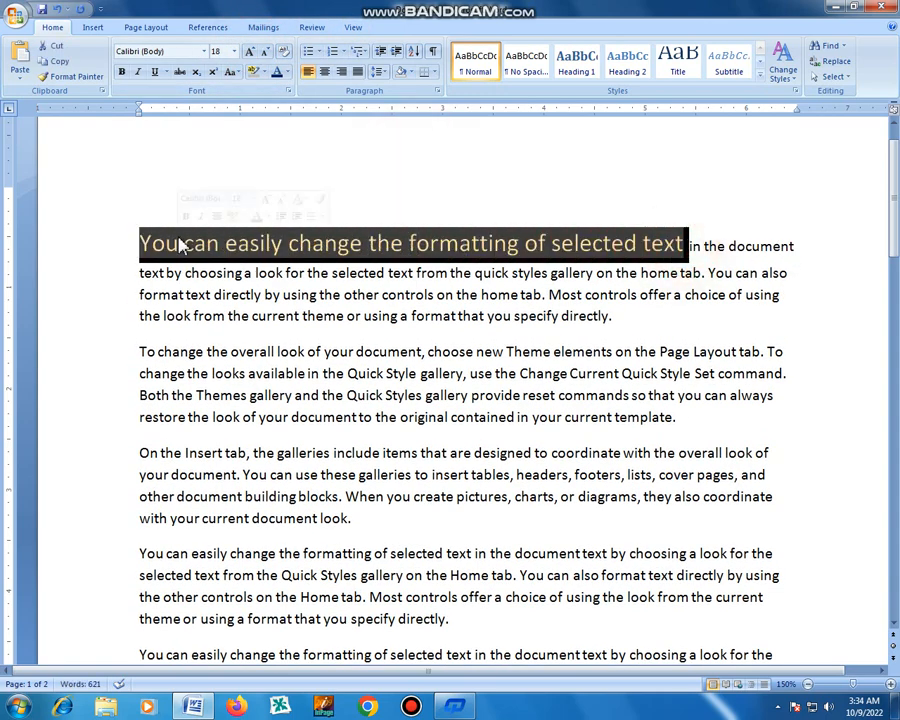
{"action": "left_click", "coordinate": [264, 73]}
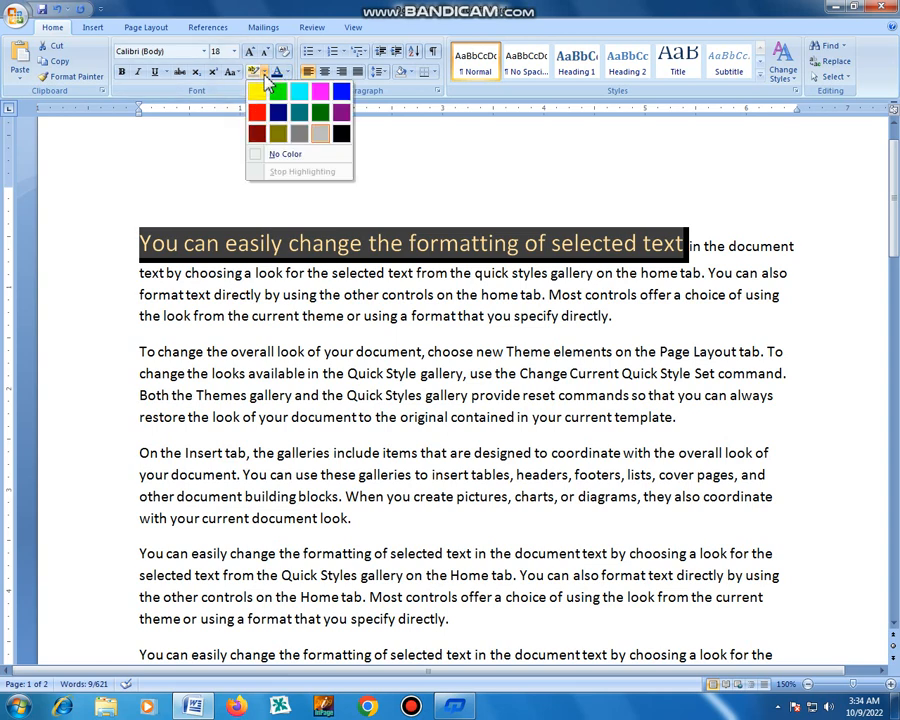
{"action": "left_click", "coordinate": [262, 138]}
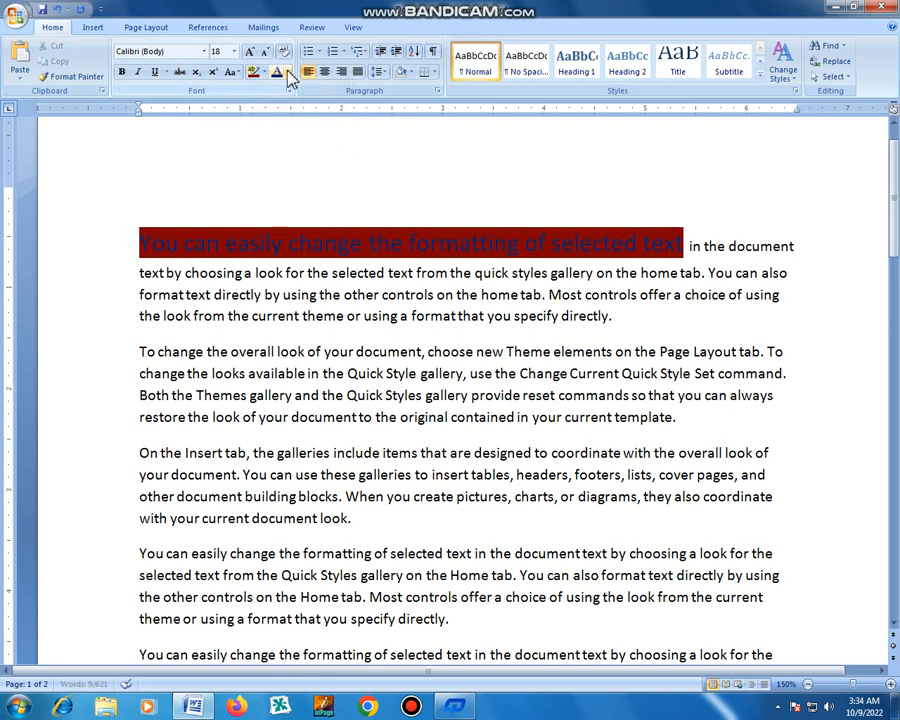
Step: Set the font color of the dark red highlighted phrase to yellow from the standard colors
{"action": "left_click", "coordinate": [287, 73]}
{"action": "left_click", "coordinate": [412, 170]}
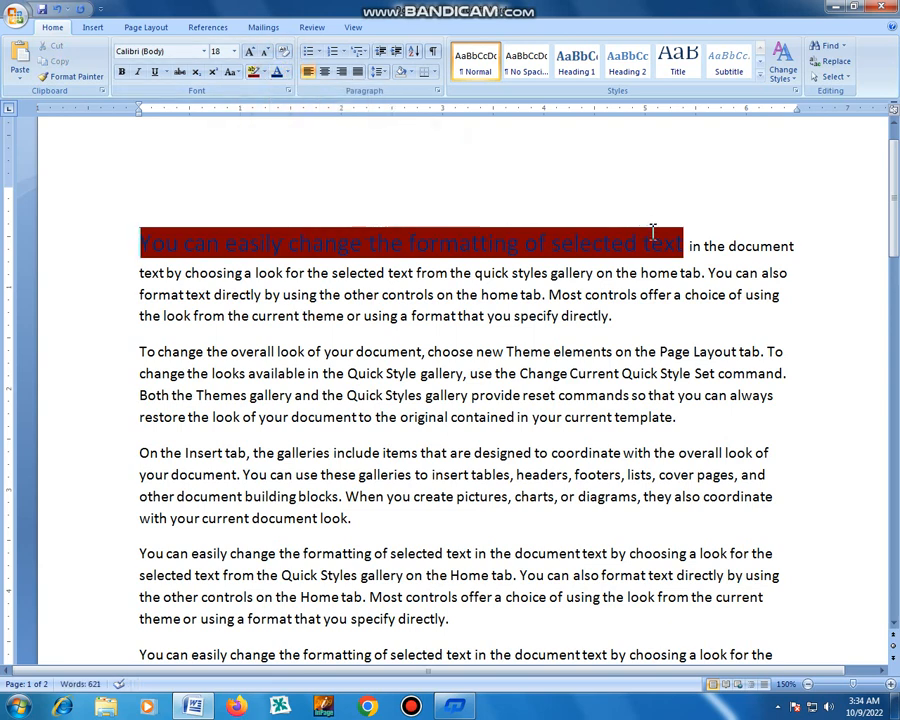
{"action": "left_click_drag", "start_coordinate": [684, 244], "coordinate": [180, 244]}
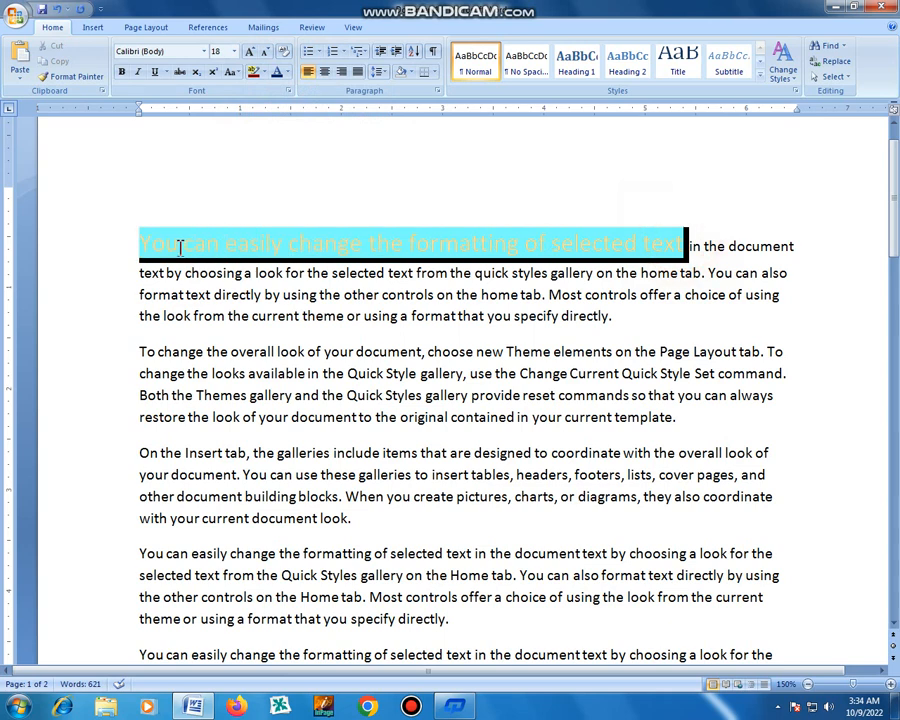
{"action": "left_click", "coordinate": [287, 74]}
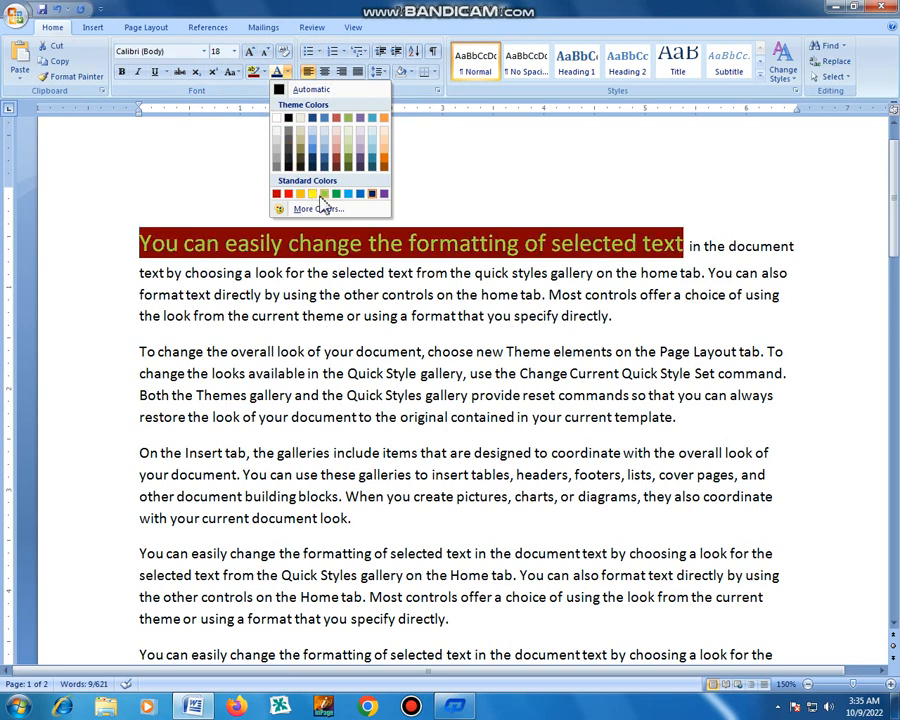
{"action": "left_click", "coordinate": [312, 193]}
{"action": "left_click", "coordinate": [394, 214]}
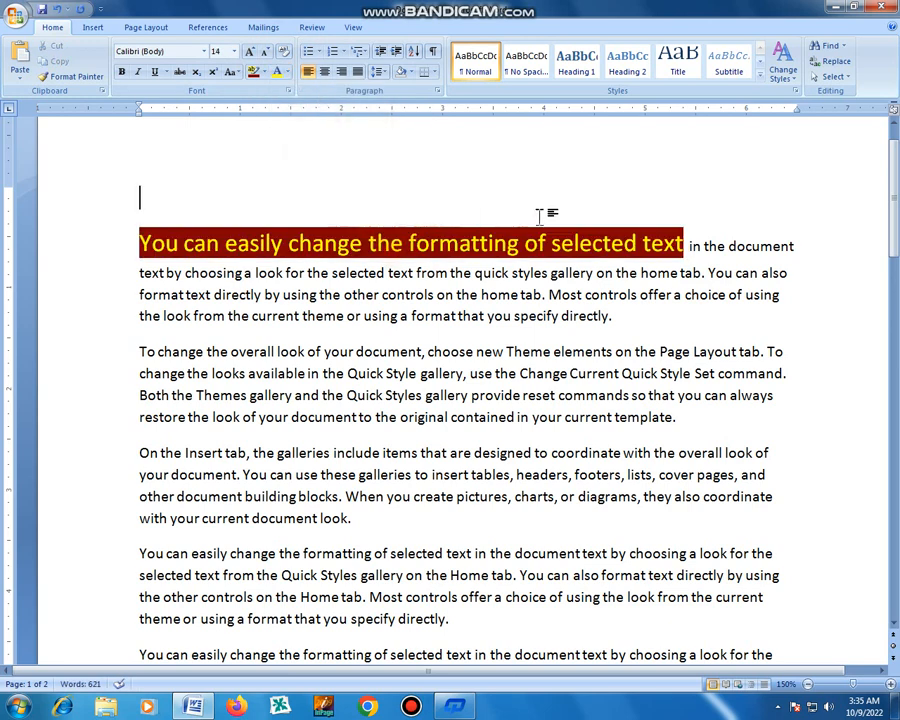
Step: Select the highlighted phrase "You can easily change the formatting of selected text" again
{"action": "left_click_drag", "start_coordinate": [683, 245], "coordinate": [177, 240]}
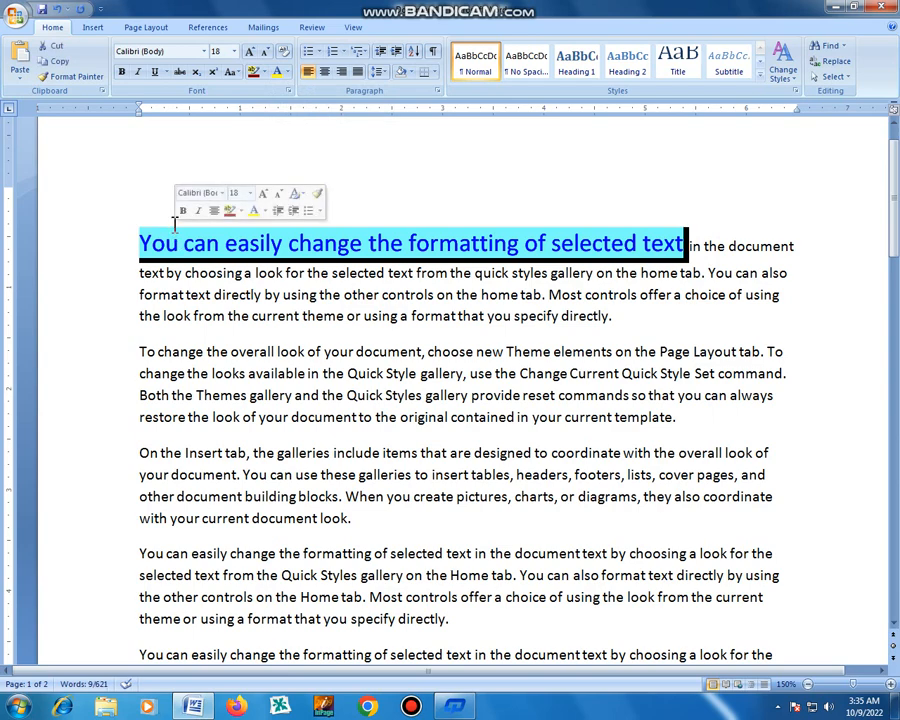